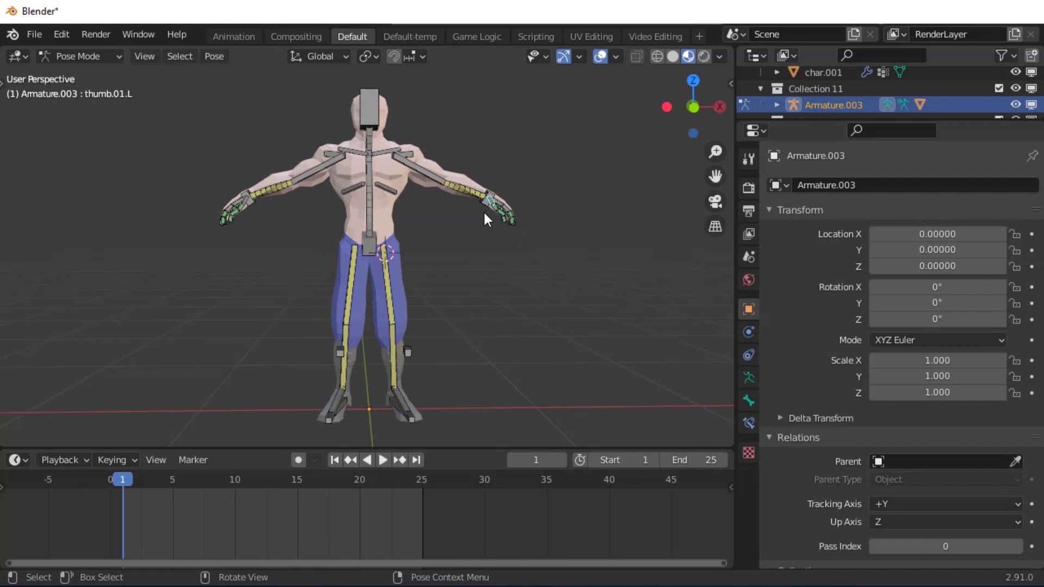
In front view, lower the left IK hand bone beside the hip and rotate it so the hand hangs straight down
click(483, 207)
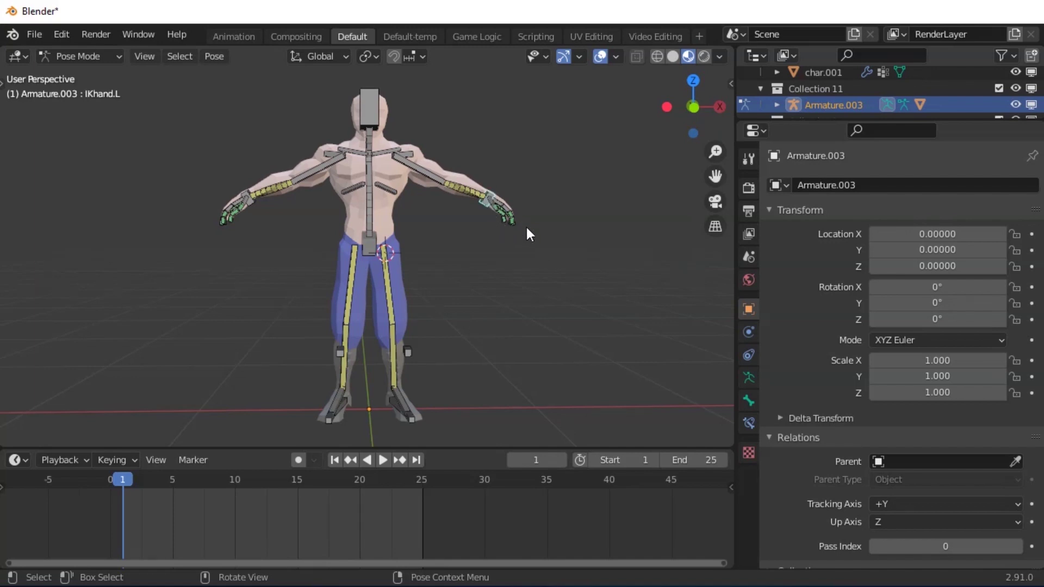
key(KP_1)
key(g)
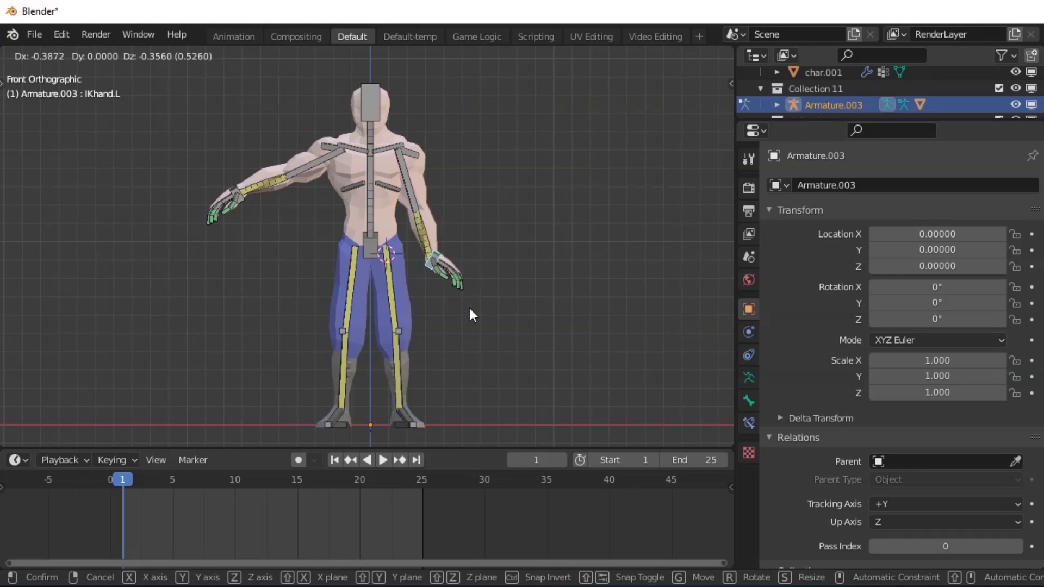
click(469, 305)
key(r)
click(443, 350)
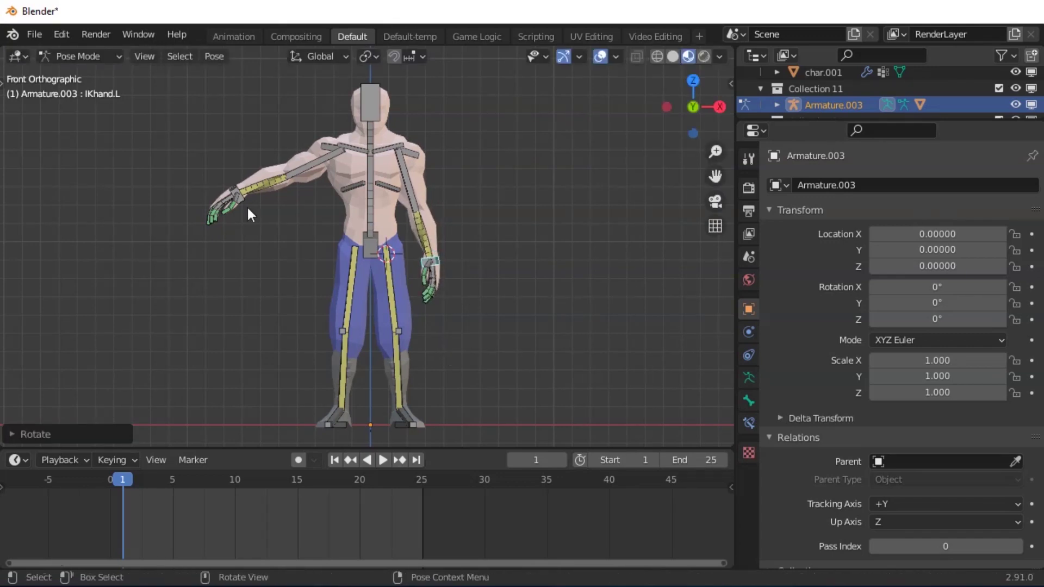
key(g)
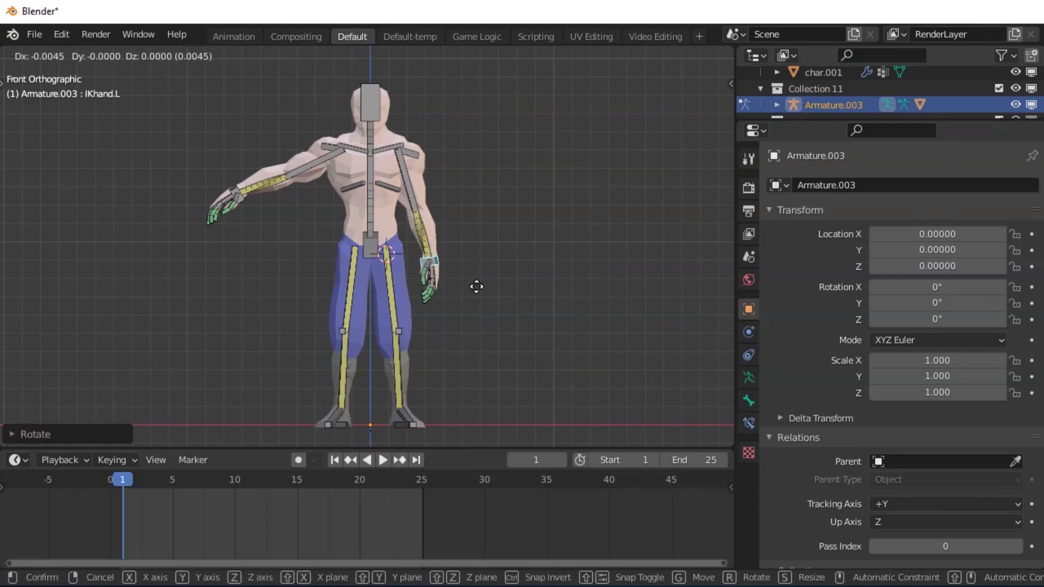
click(476, 287)
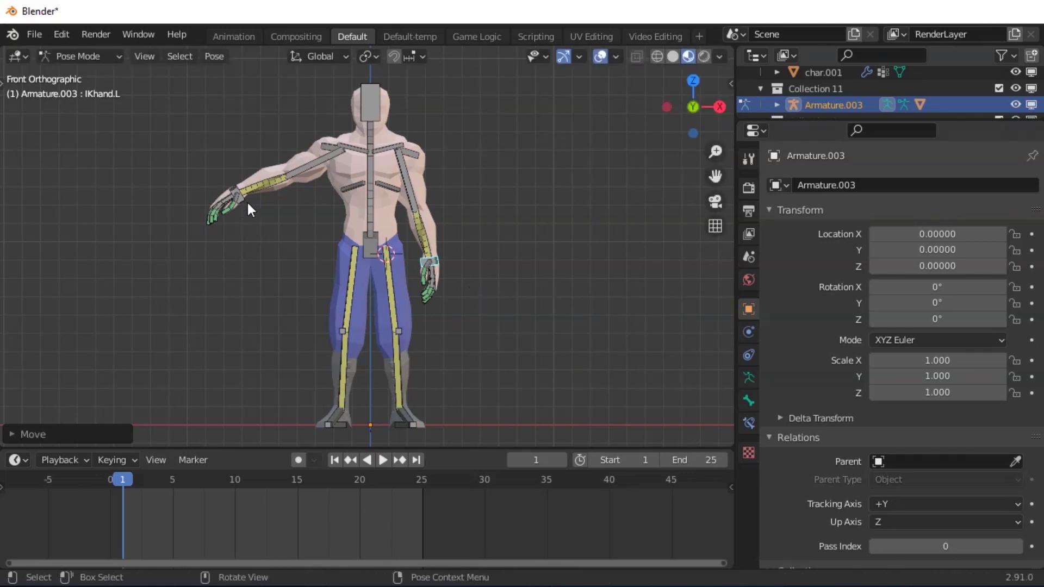
Lower the right IK hand bone beside the hip and rotate it about 51° to mirror the hanging left hand
click(244, 200)
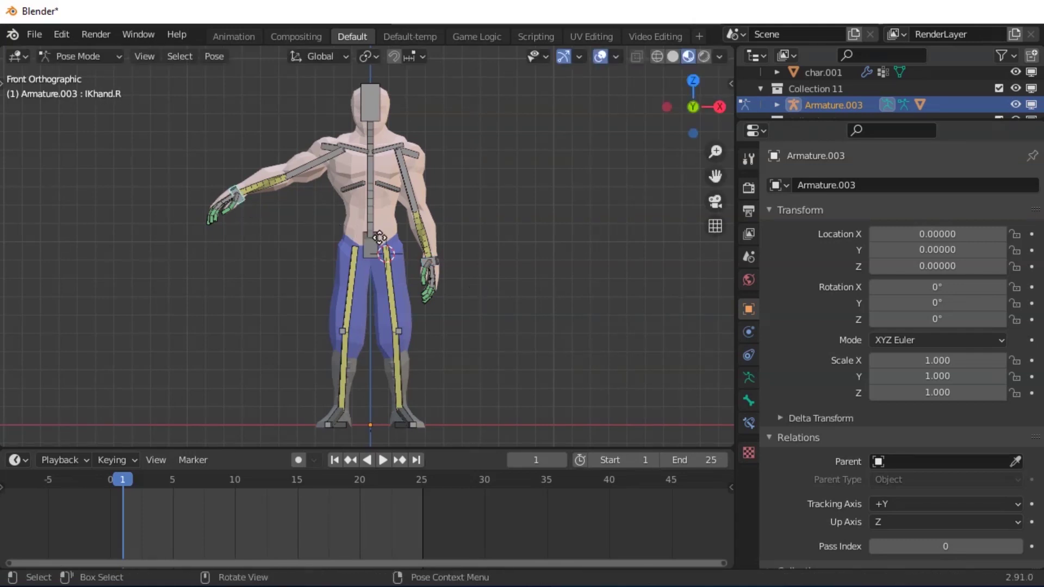
key(g)
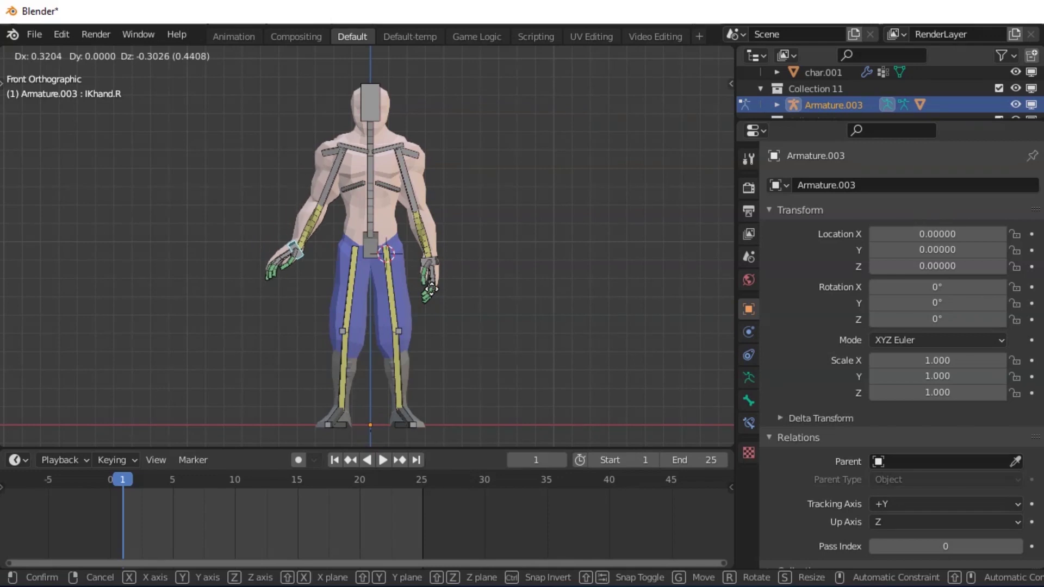
click(455, 308)
key(r)
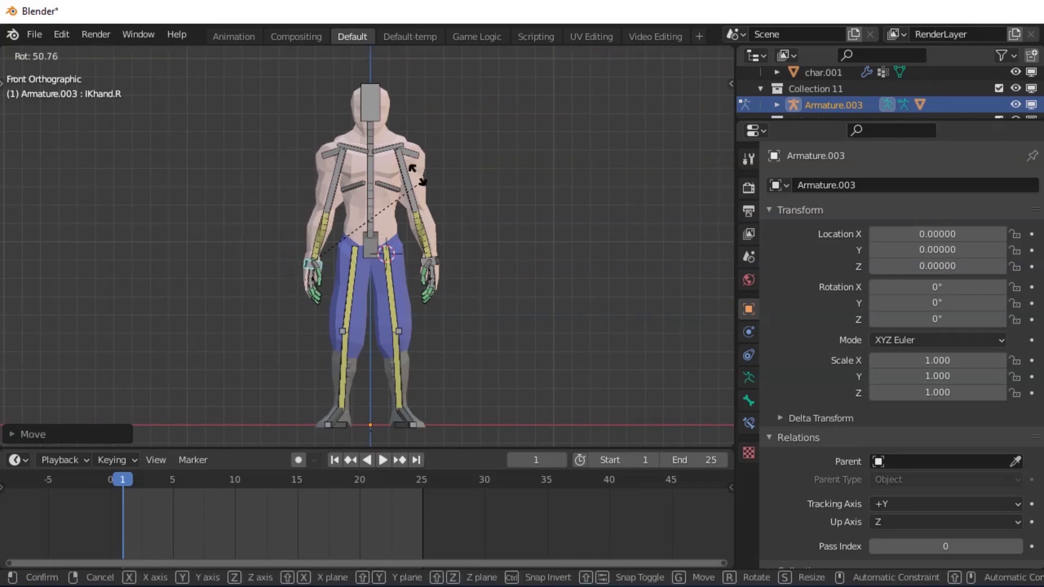
click(416, 174)
key(g)
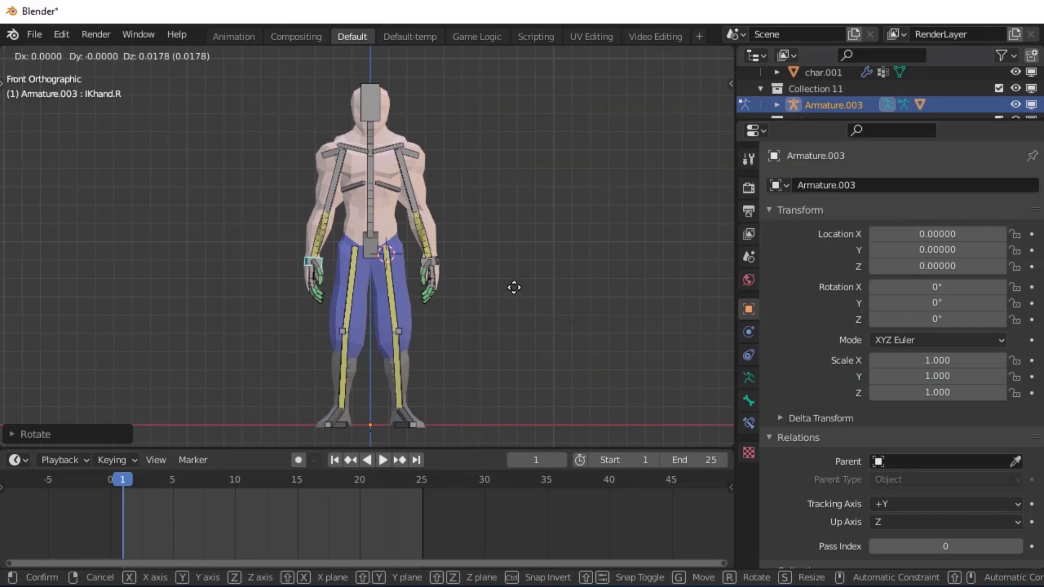
click(513, 286)
In the right orthographic view, lower the pelvis bone slightly so the knees and elbows bend
middle_drag(513, 285, 438, 313)
key(KP_5)
key(KP_3)
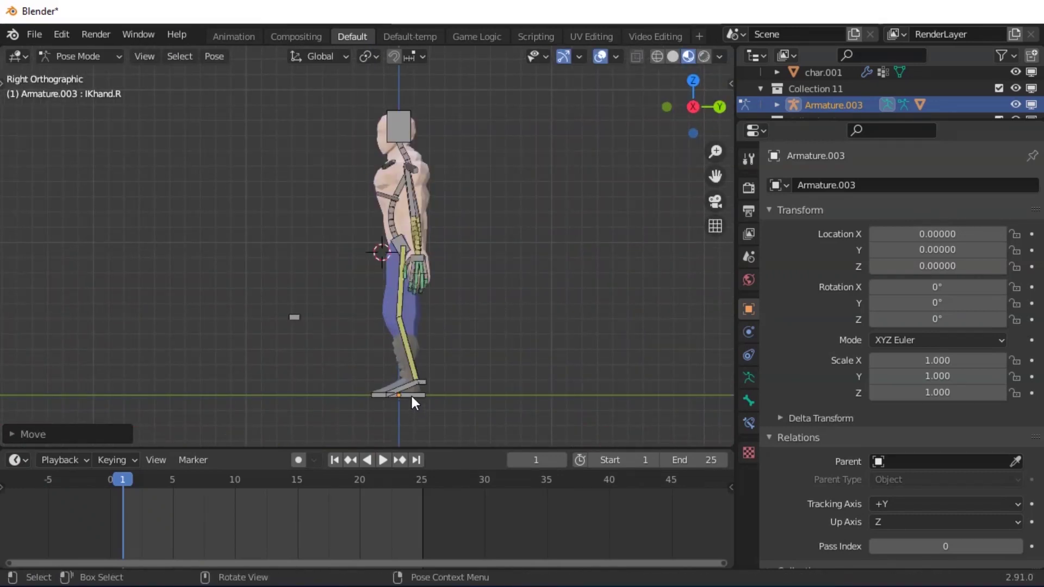
click(486, 386)
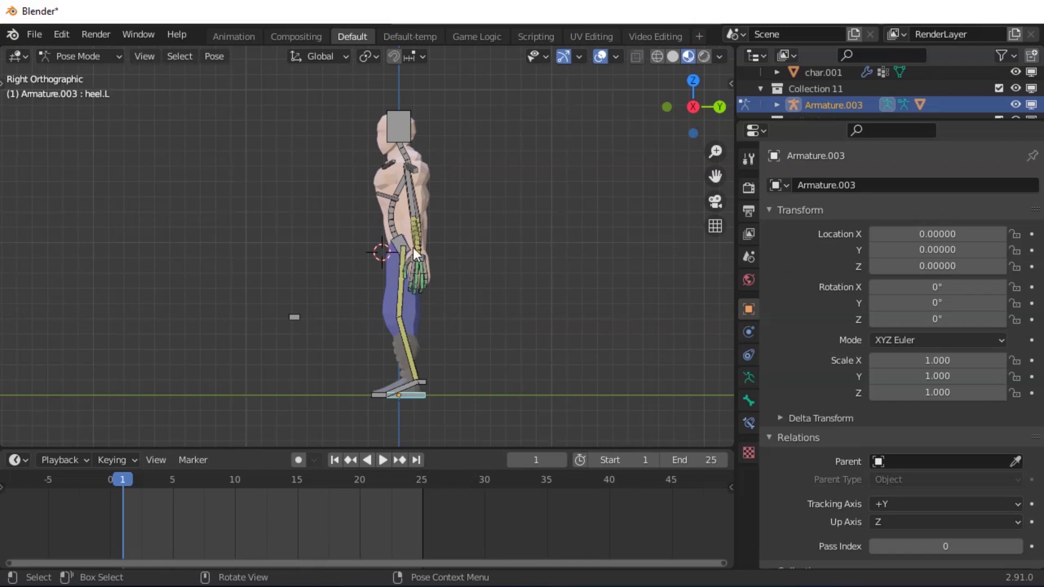
key(g)
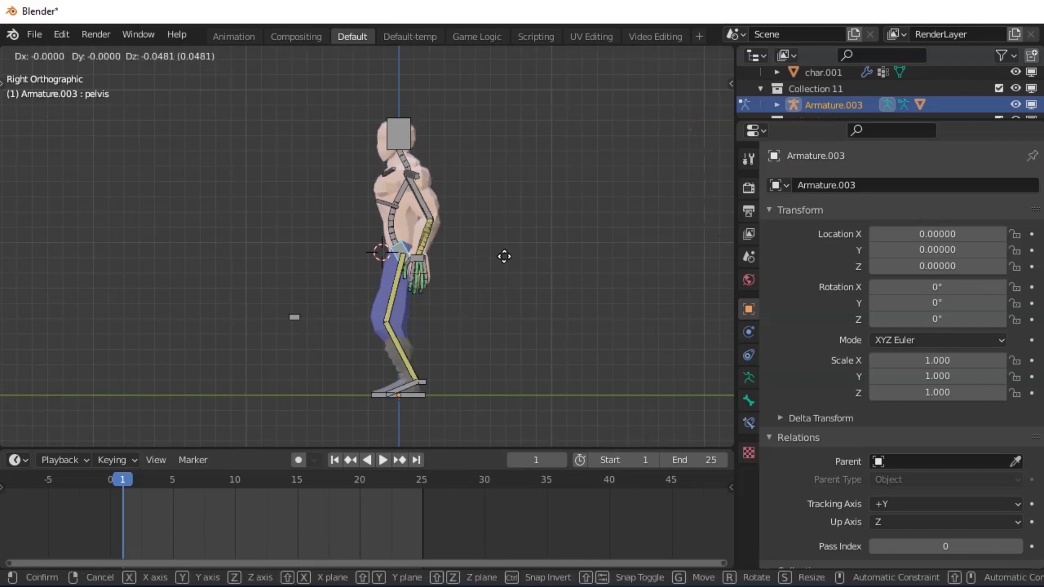
click(504, 253)
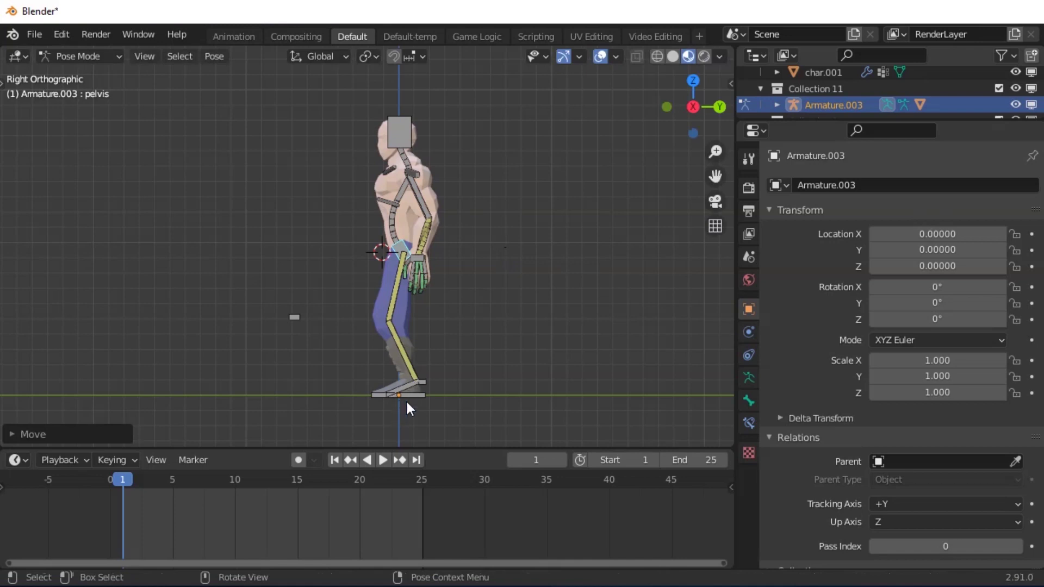
Move the left heel bone forward about 0.4 and the right heel bone backward about 0.24 to form a stride
click(412, 398)
key(g)
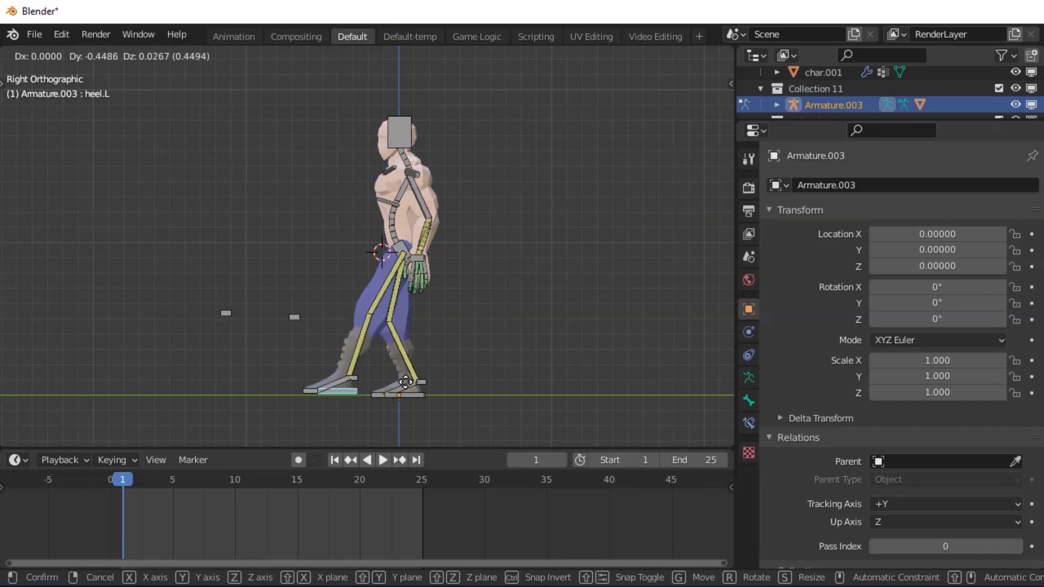
click(417, 389)
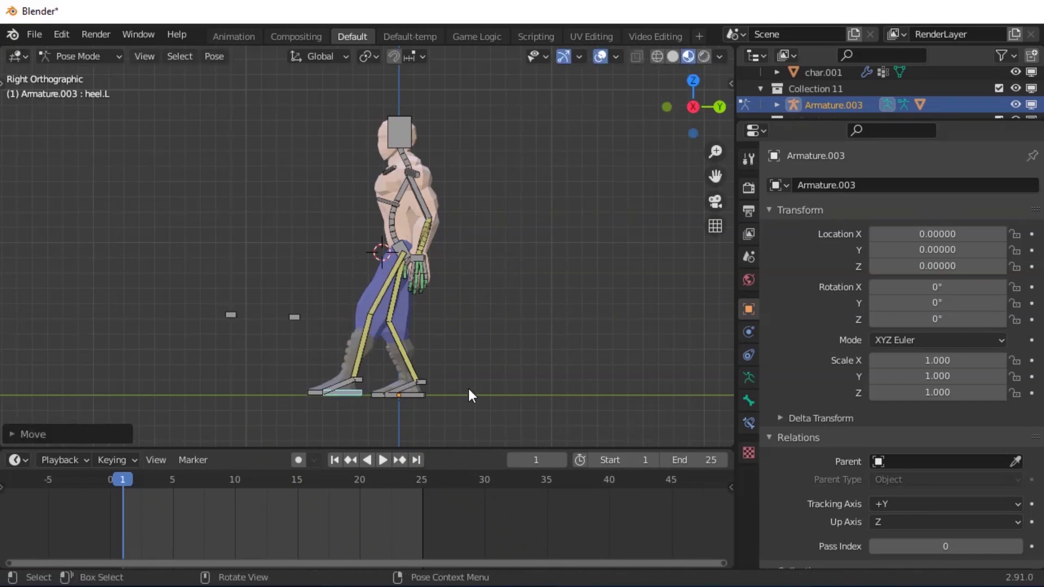
click(419, 395)
key(g)
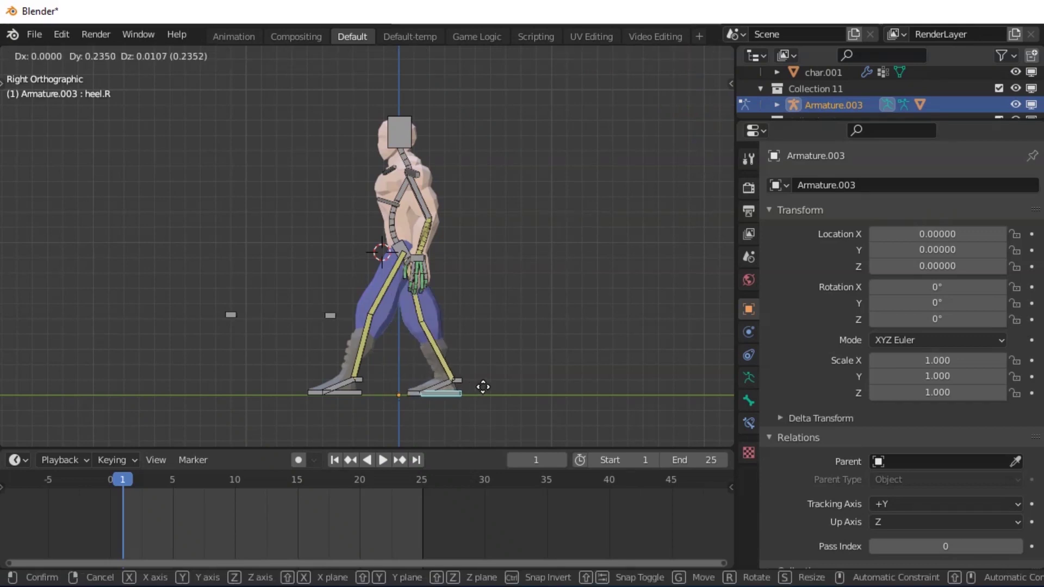
click(485, 393)
Swing the left IK hand bone slightly behind the body in the right orthographic view
middle_drag(489, 345, 438, 272)
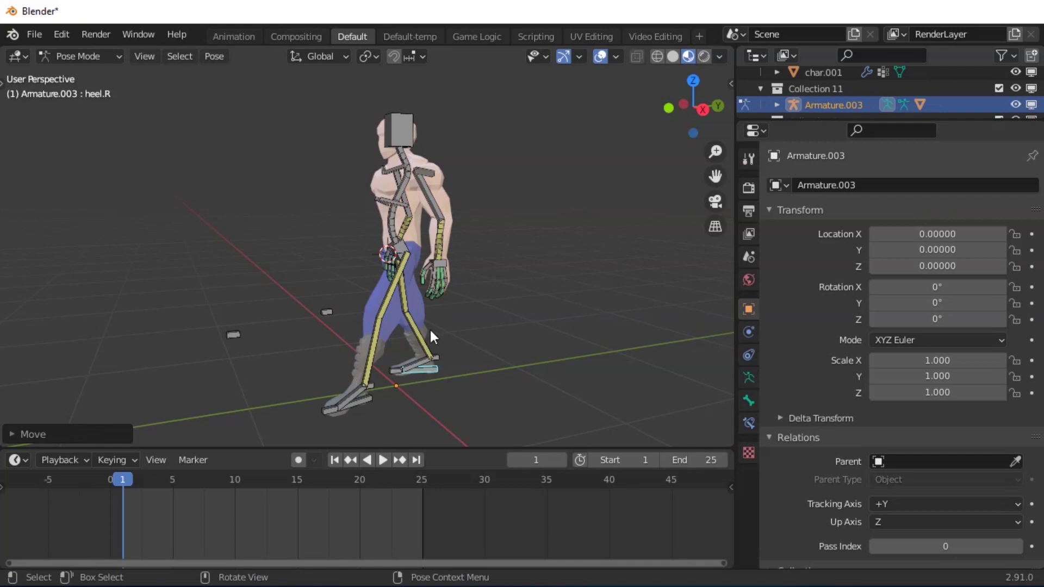
click(449, 263)
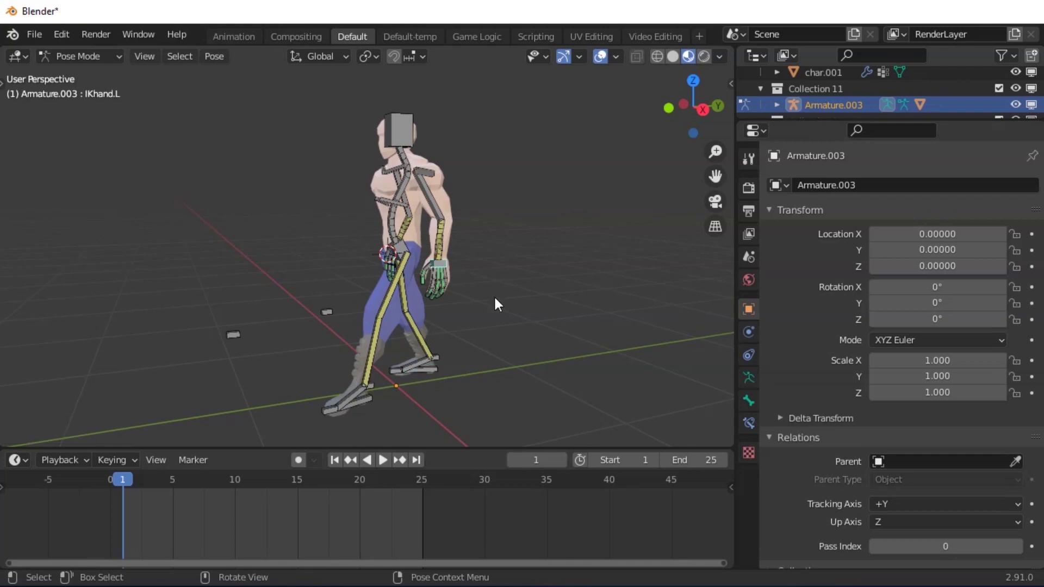
key(KP_3)
key(g)
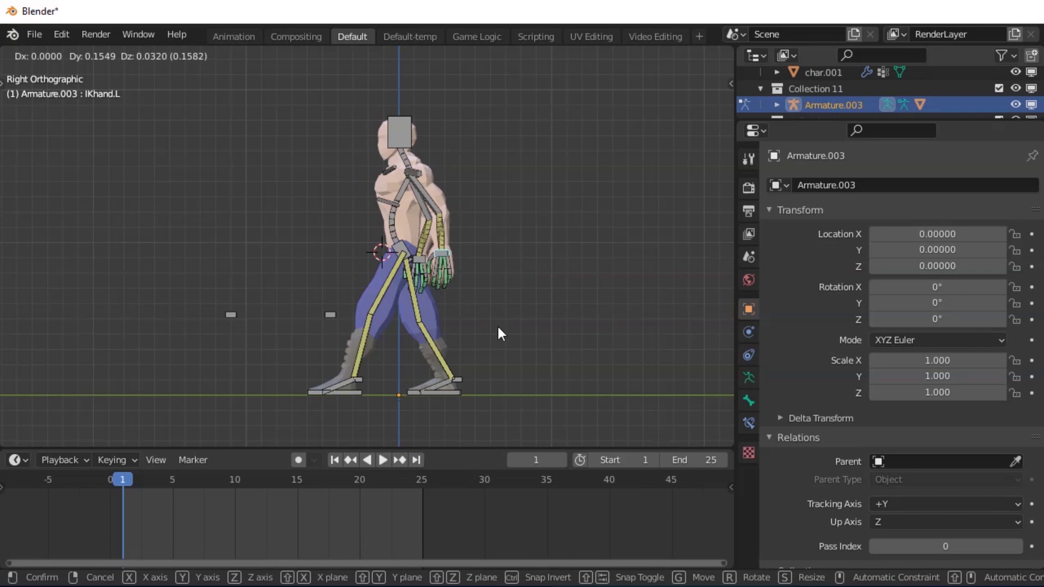
click(497, 324)
key(g)
click(504, 324)
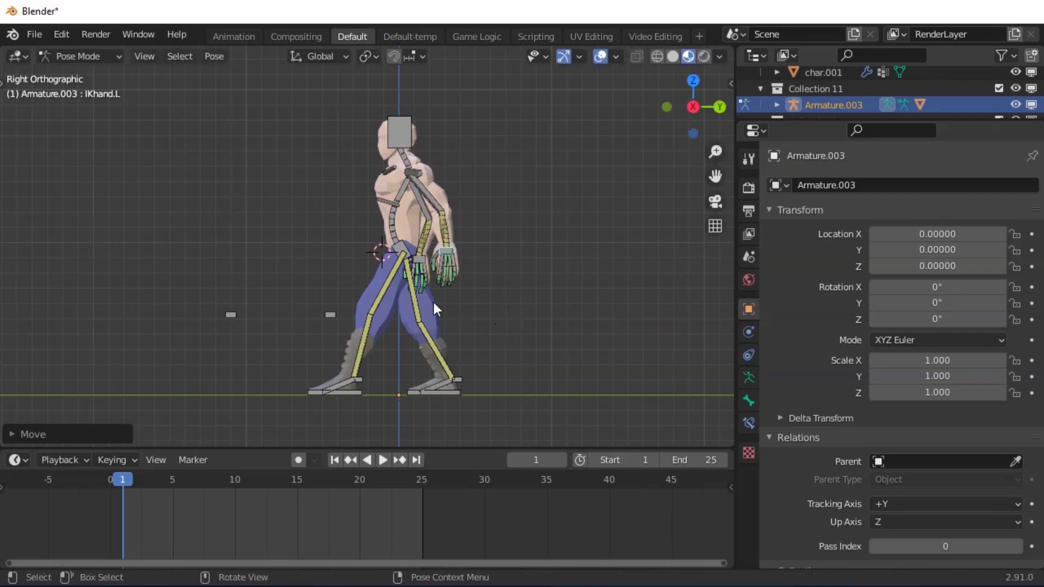
Move the right IK hand bone forward about 0.43 and rotate it about -48° to follow the forearm
click(429, 268)
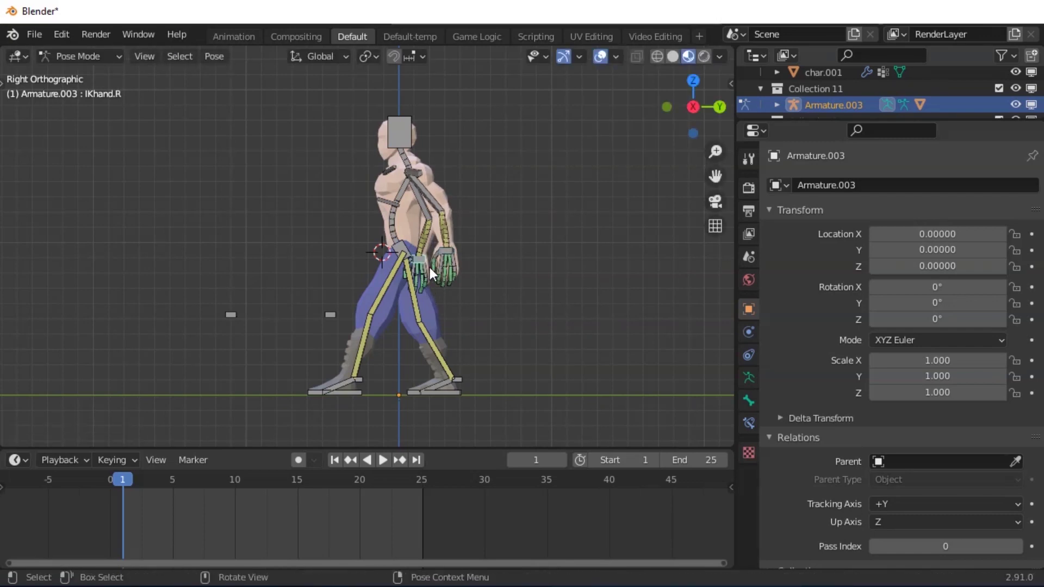
key(g)
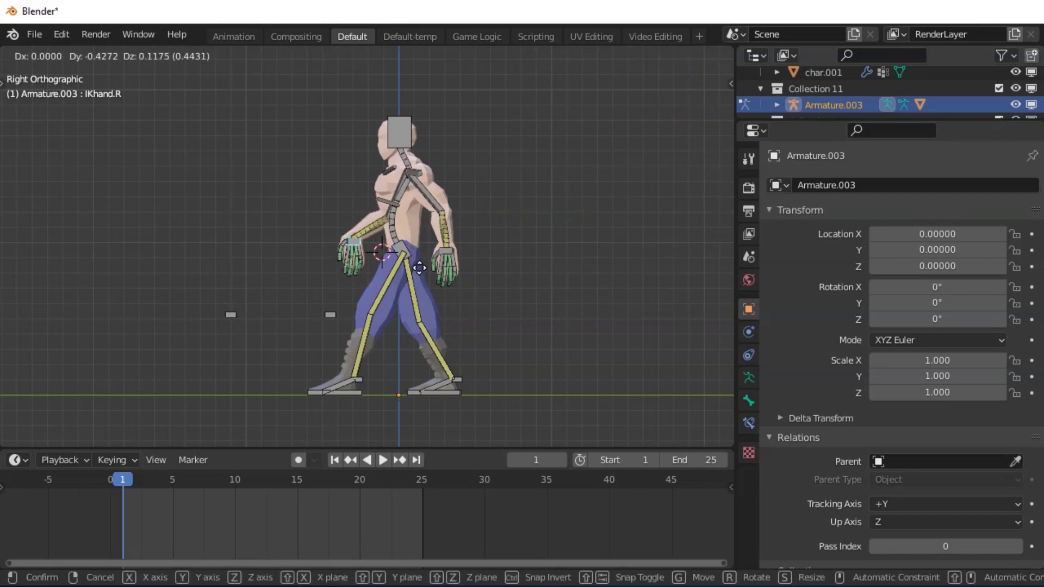
click(428, 286)
key(r)
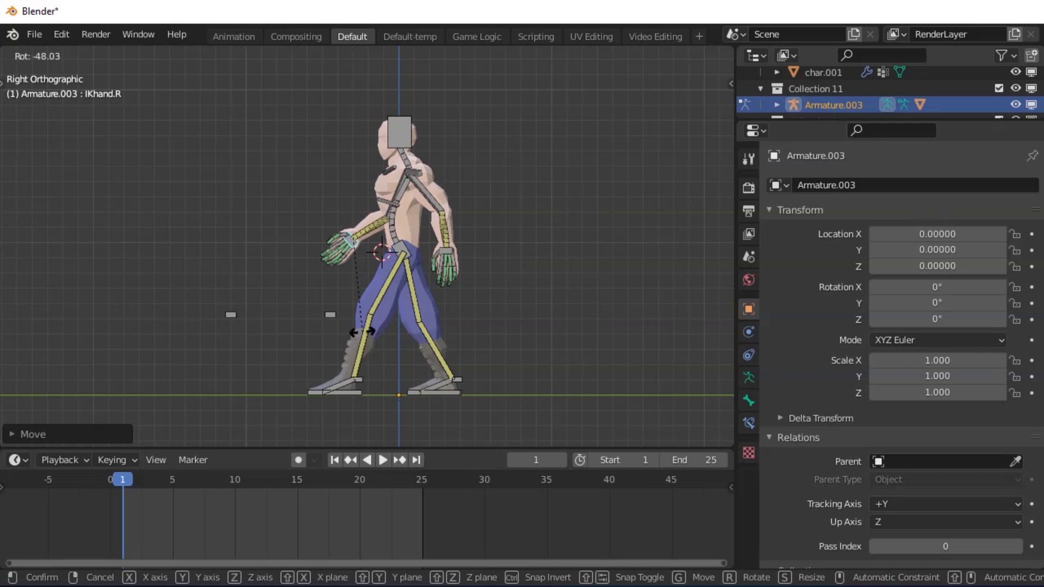
click(462, 286)
Move the left IK hand bone a little farther back to extend the arm swing
click(455, 253)
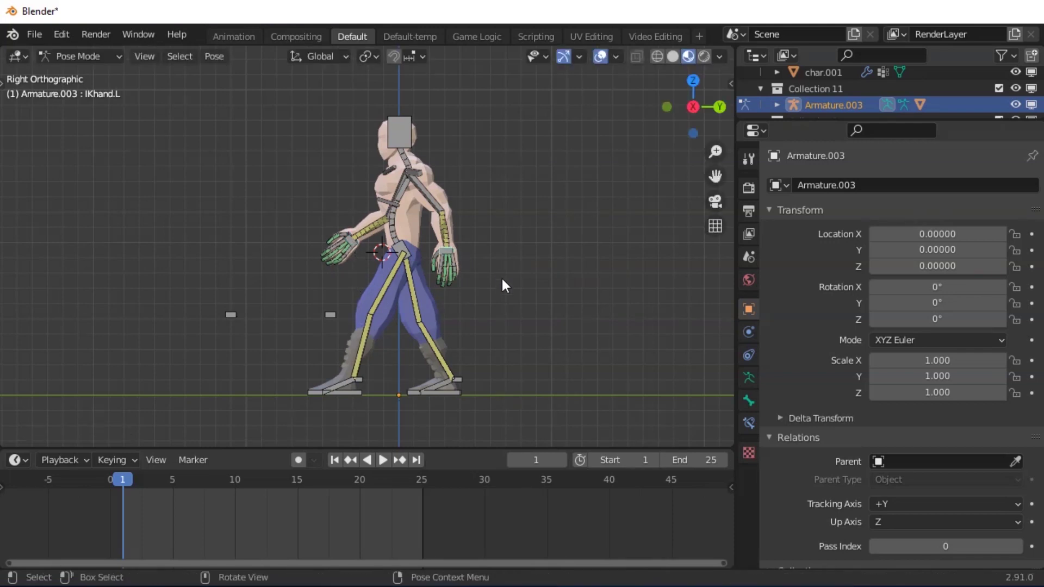
key(g)
click(504, 277)
Select both heel bones, the pelvis and both IK hand bones, and insert a Location, Rotation & Scale keyframe at frame 1
middle_drag(438, 305, 394, 381)
click(371, 402)
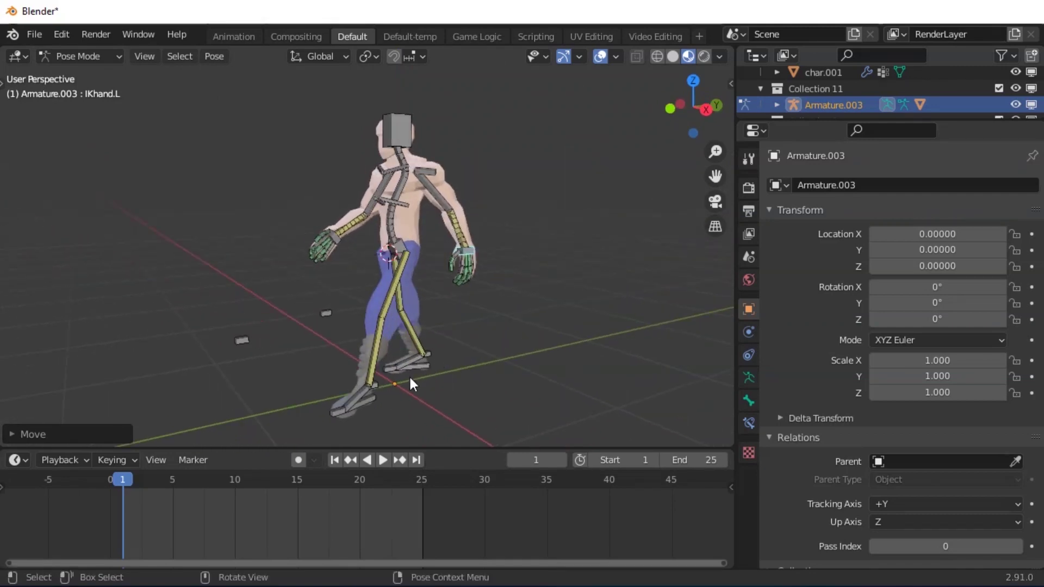
shift+click(419, 368)
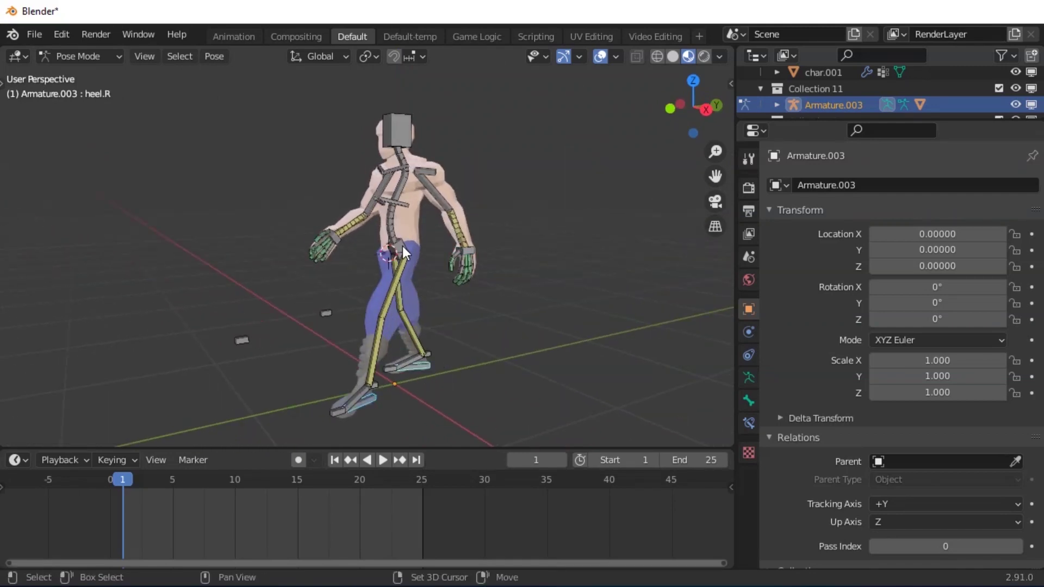
click(473, 250)
shift+click(467, 252)
middle_drag(508, 289, 481, 297)
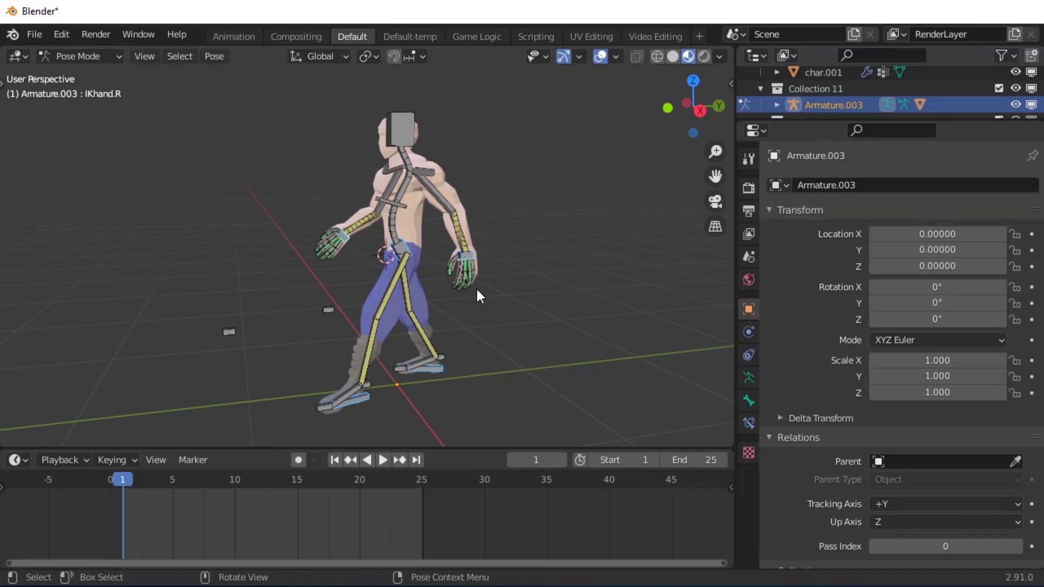
key(i)
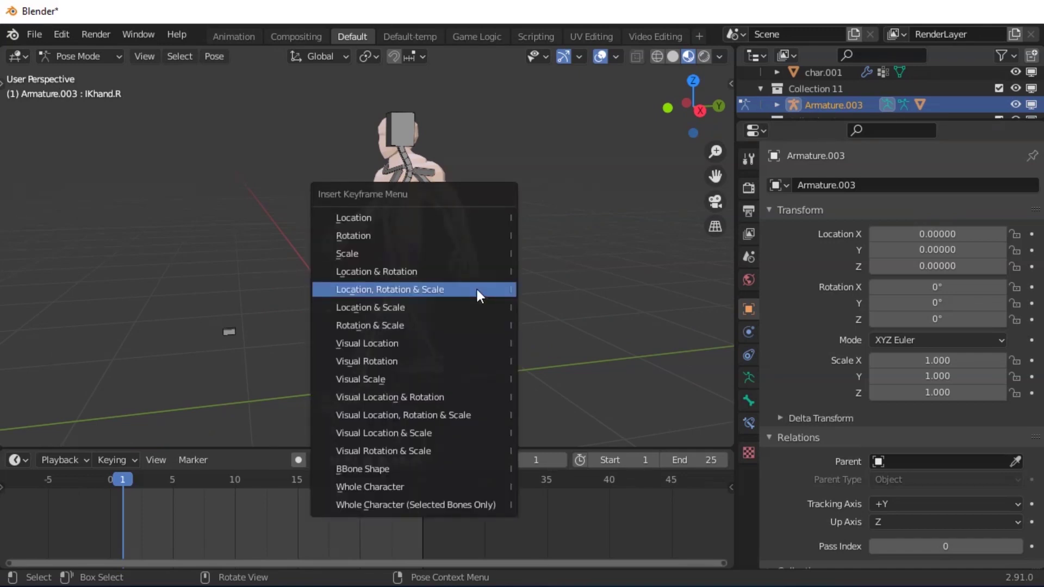
click(478, 289)
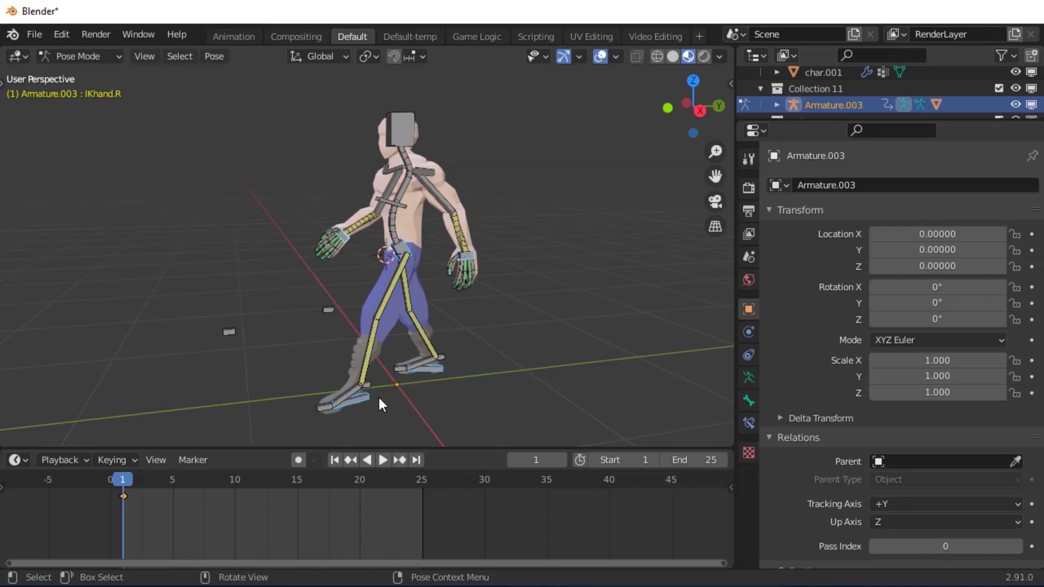
Set the timeline's active keying set to Location, Rotation & Scale
middle_drag(378, 399, 372, 384)
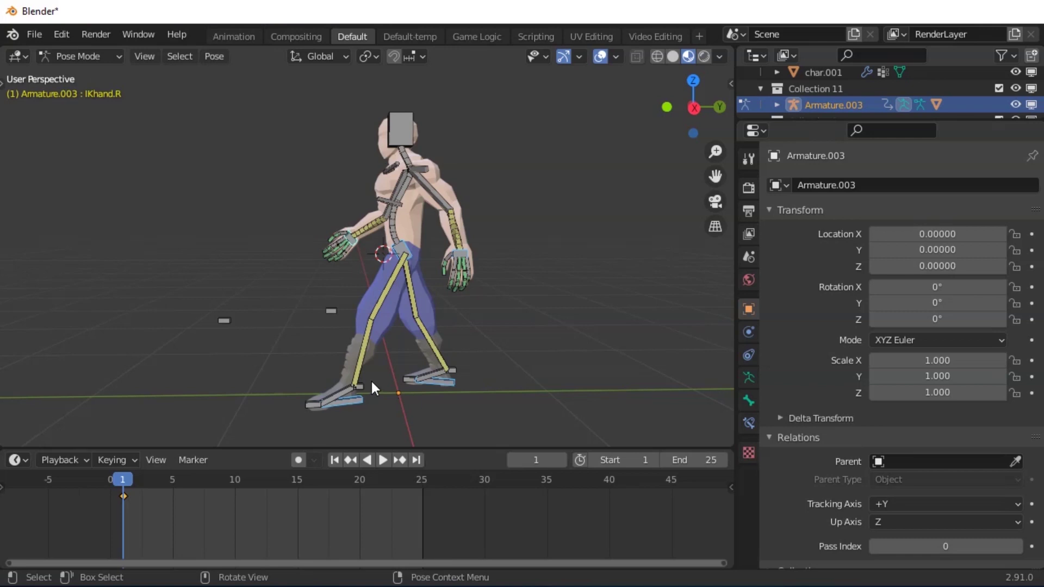
middle_drag(379, 359, 363, 357)
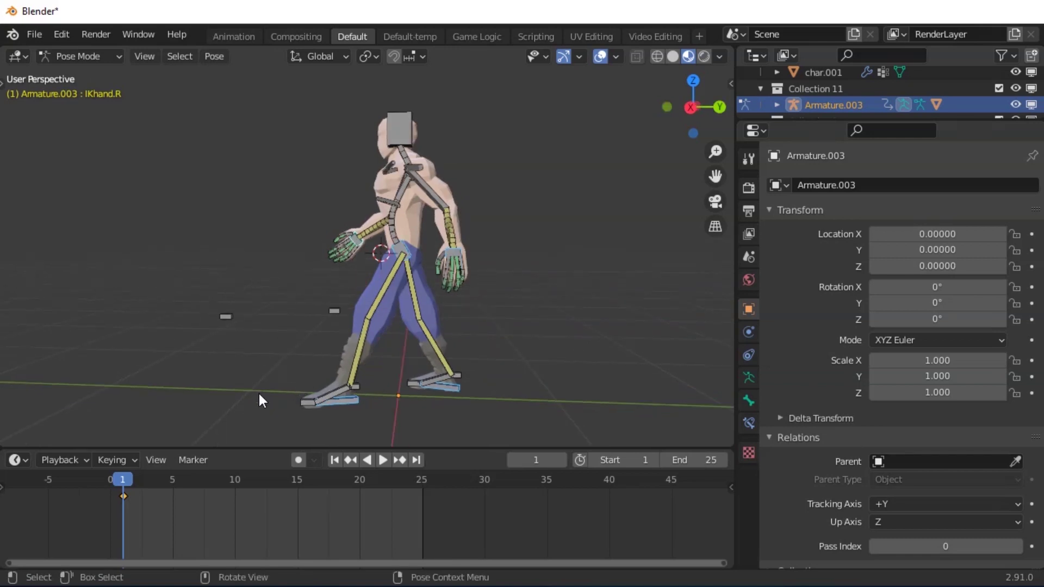
middle_drag(267, 383, 335, 339)
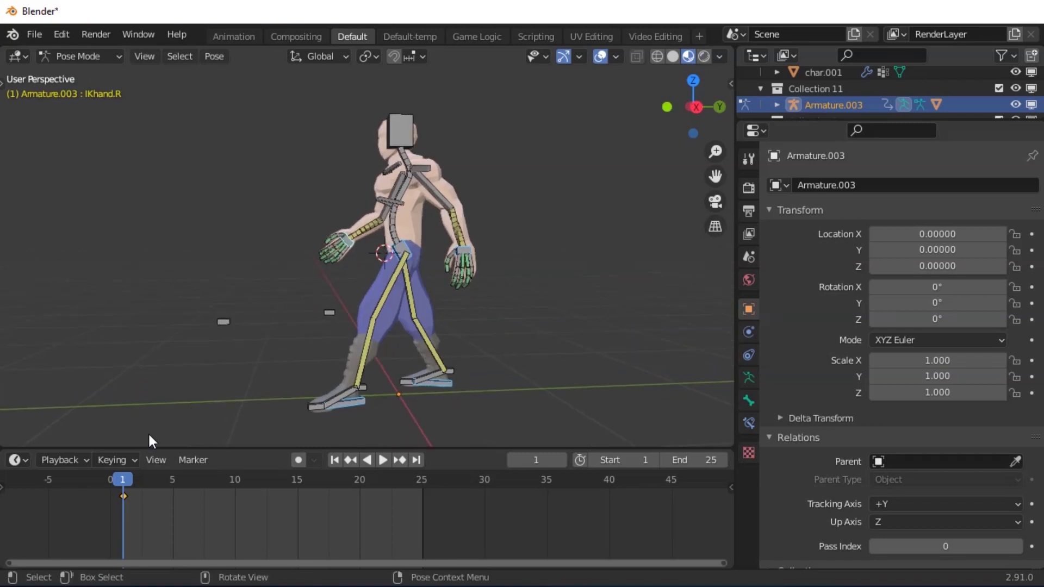
click(127, 461)
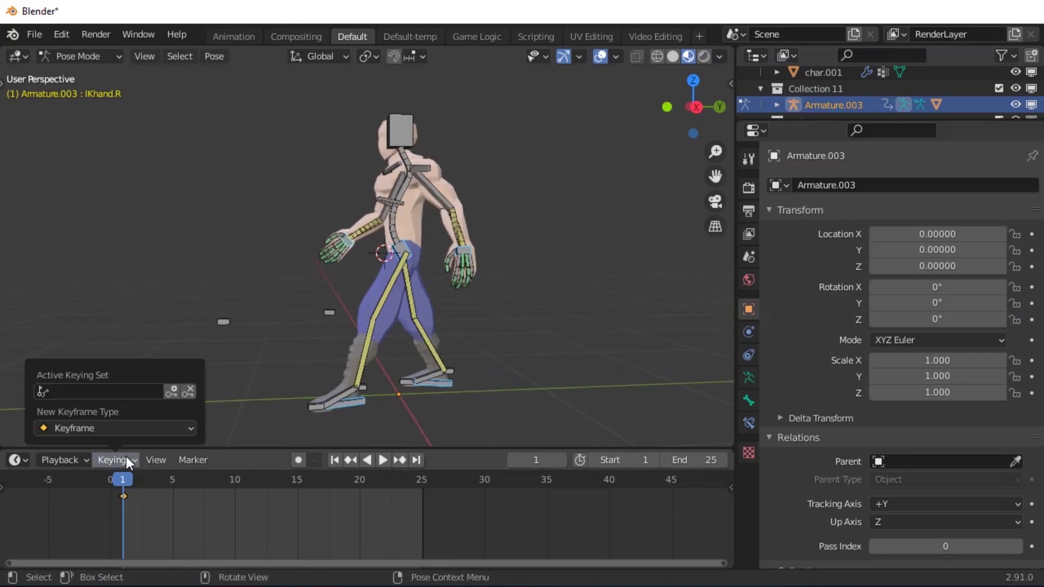
click(171, 391)
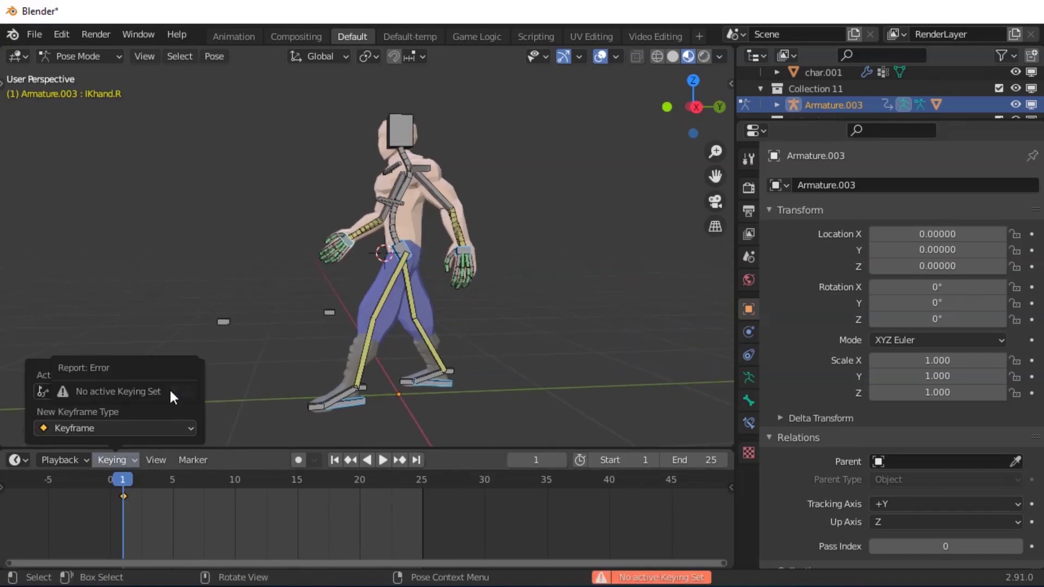
click(47, 388)
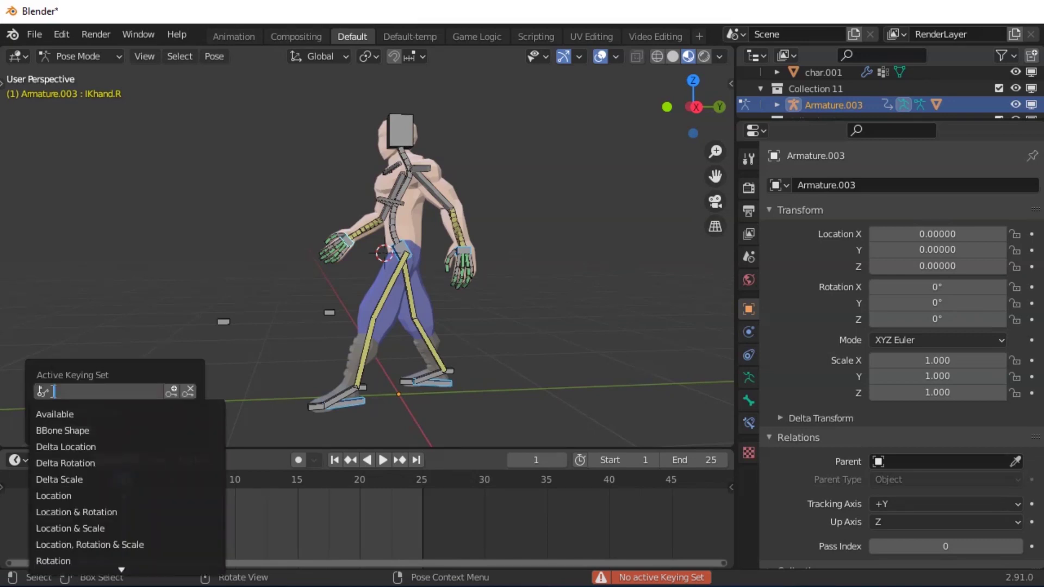
click(122, 544)
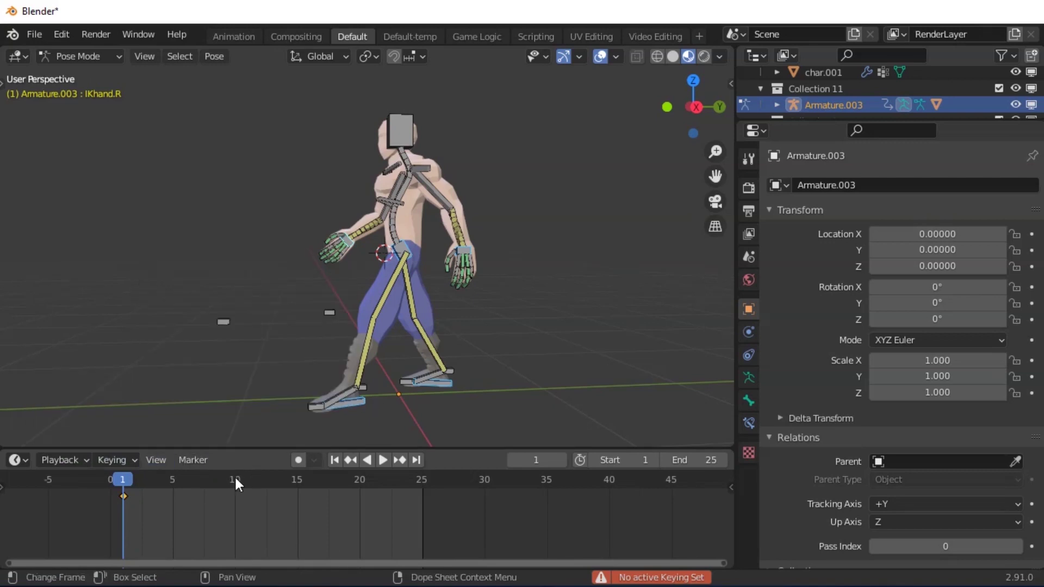
Insert a keyframe of the same stride pose at frame 20 for the selected control bones
key(KP_3)
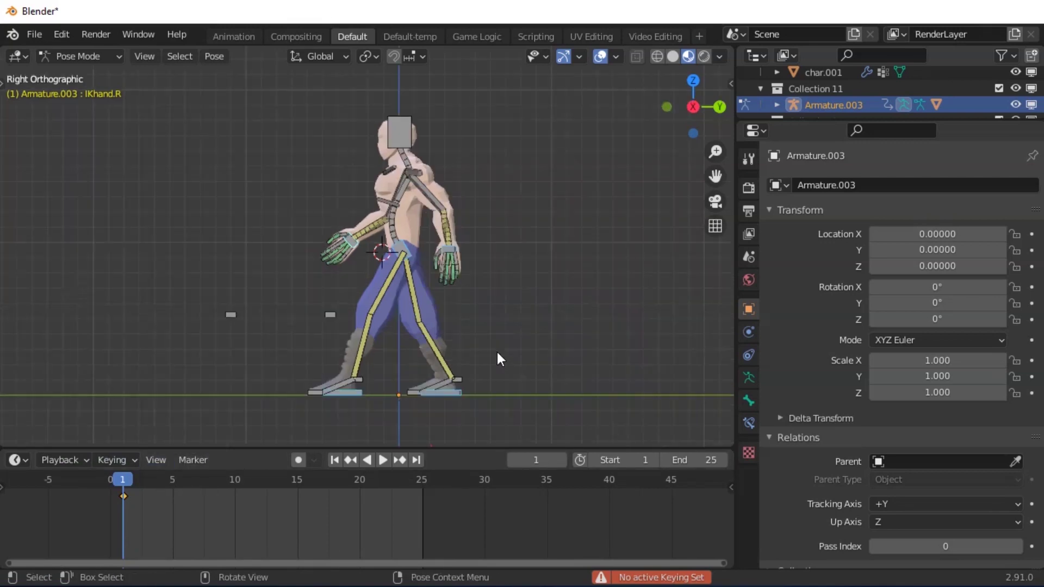
mouse_move(487, 352)
shift+middle_down()
mouse_move(478, 330)
mouse_move(476, 342)
shift+middle_up()
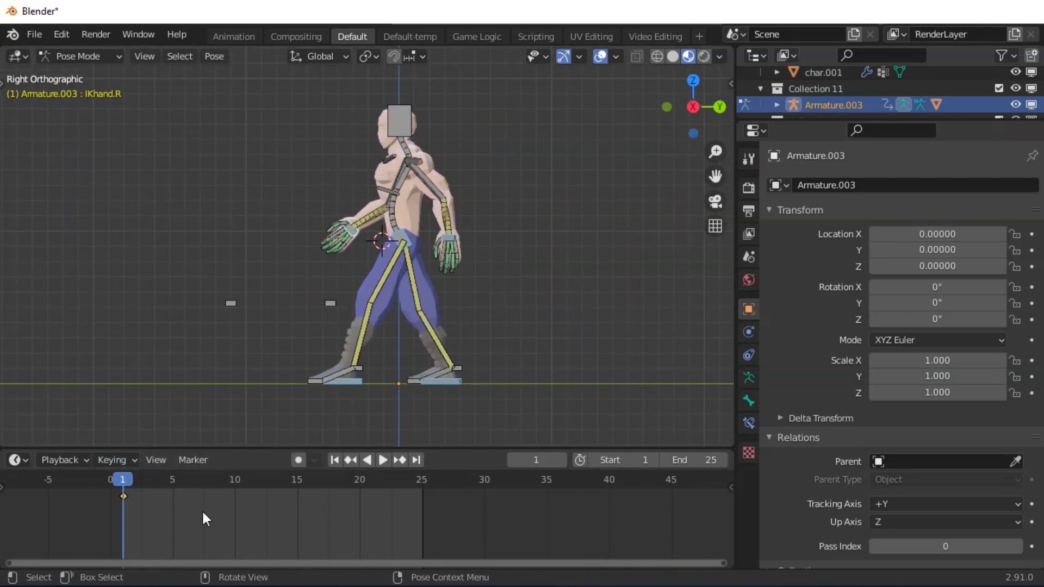
click(361, 480)
key(i)
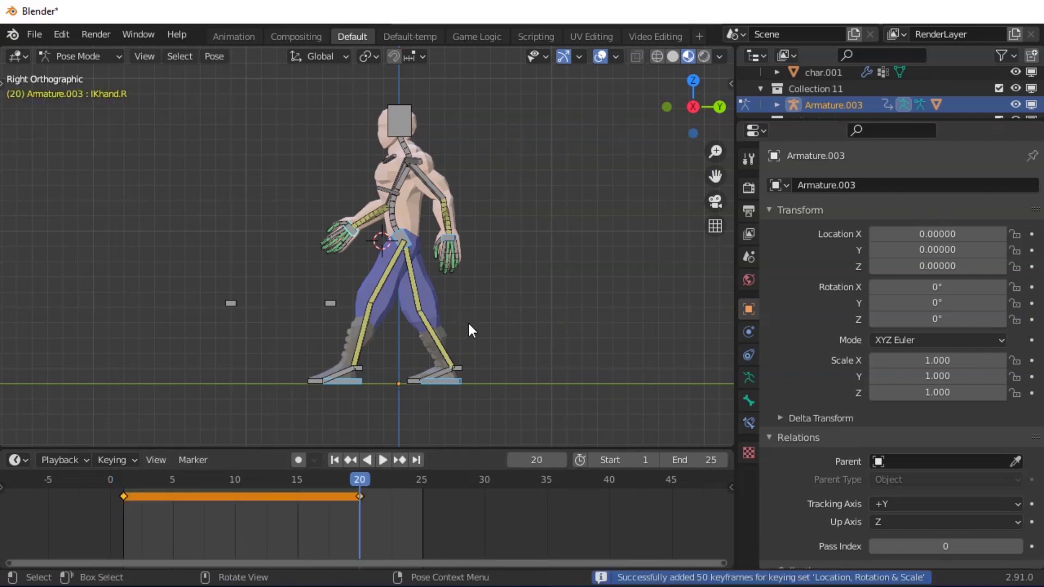
At frame 10, copy the pose, paste it flipped onto the opposite side, and keyframe the selected control bones
click(237, 482)
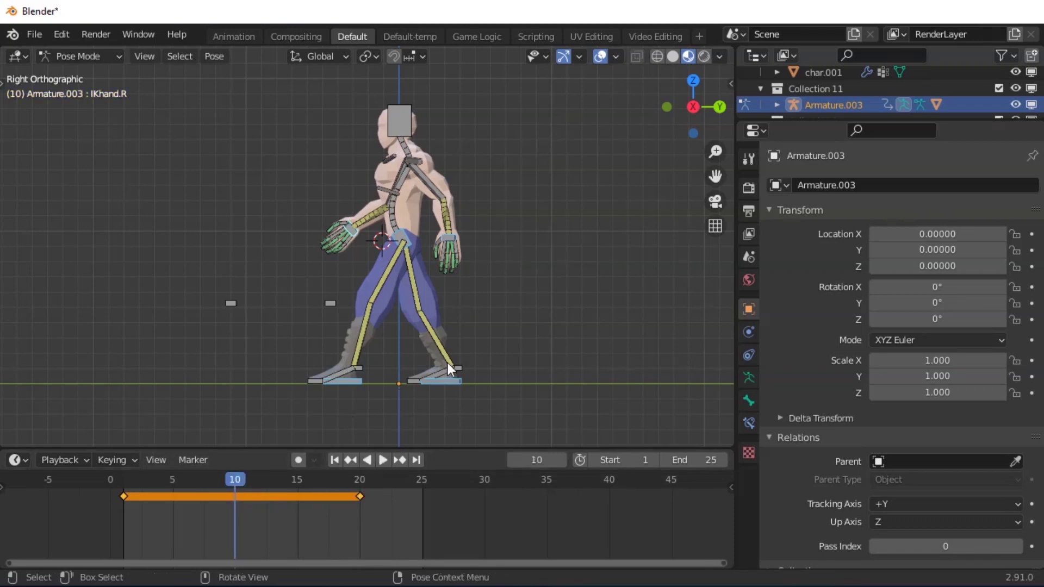
key(ctrl+c)
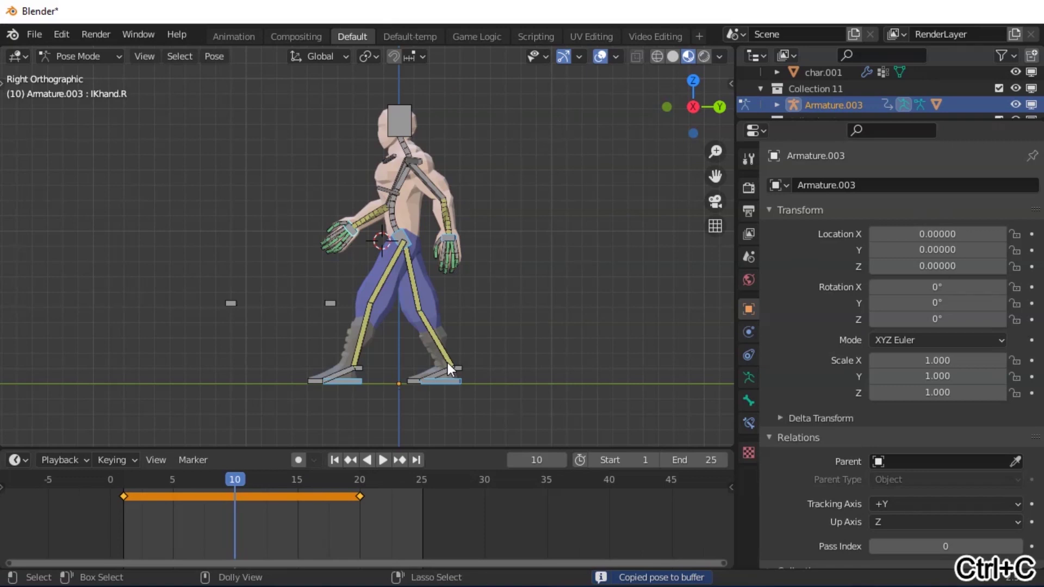
key(ctrl+shift+v)
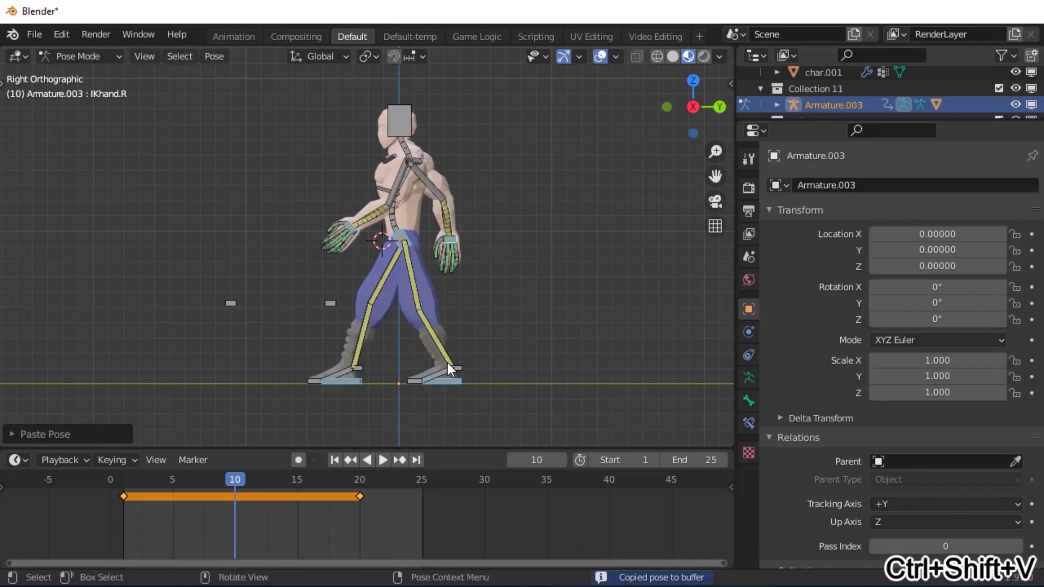
mouse_move(448, 363)
middle_down()
mouse_move(511, 380)
mouse_move(451, 368)
middle_up()
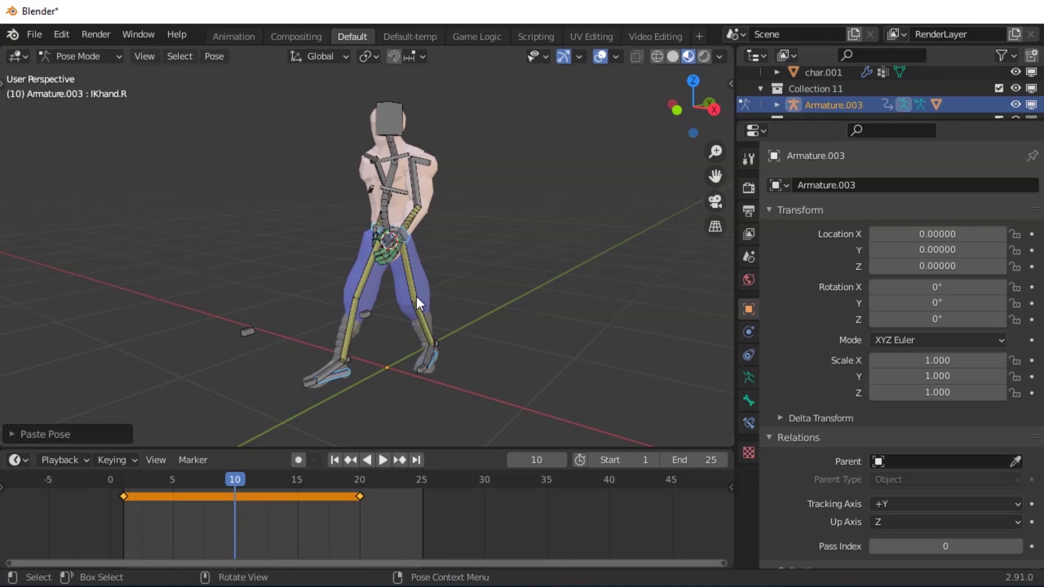
key(i)
Play the walk animation from frame 1 to check the stride, then return to the right orthographic view
middle_drag(412, 383, 372, 370)
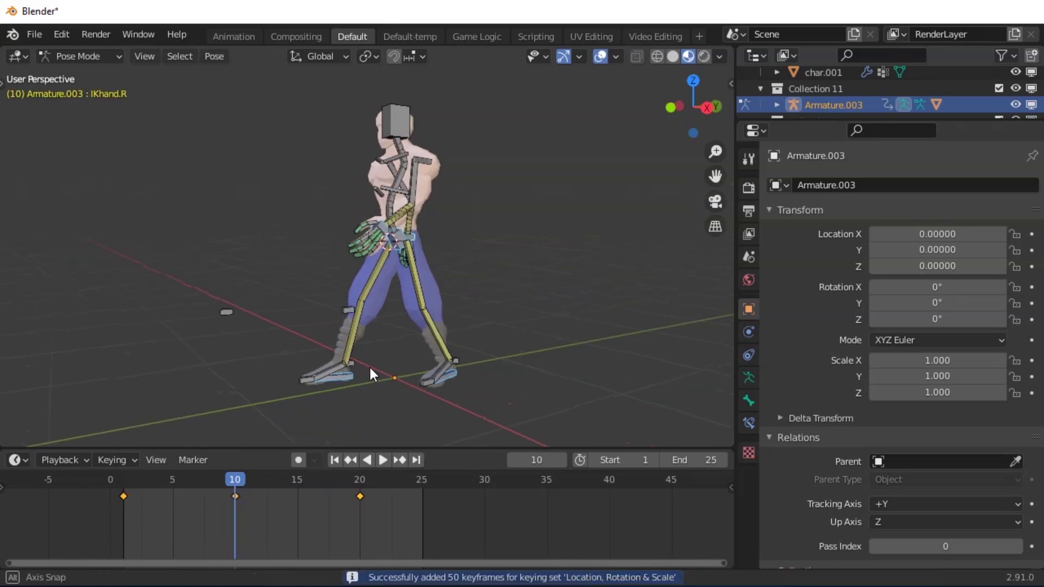
click(123, 481)
key(space)
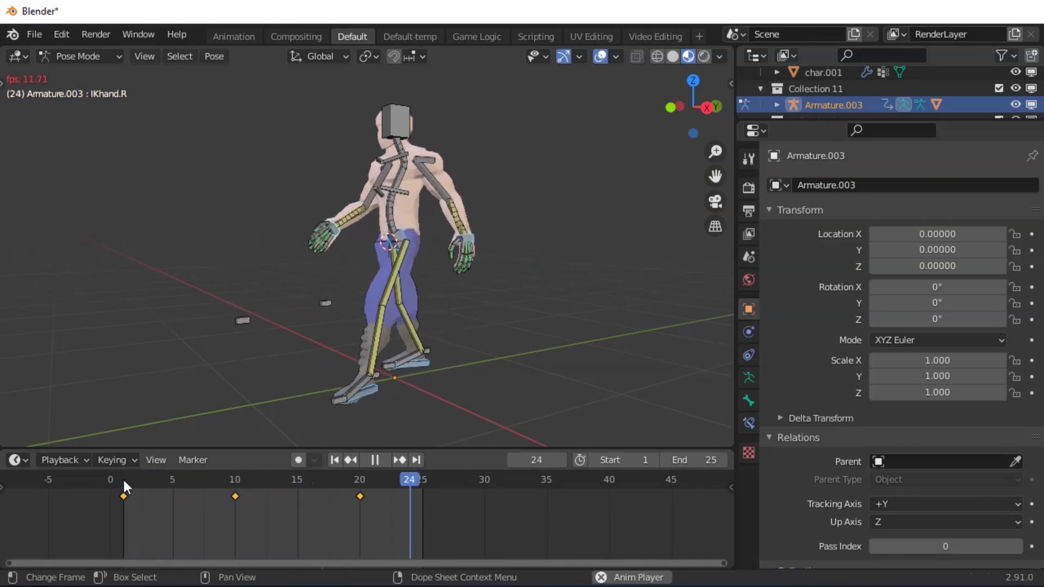
key(space)
middle_drag(374, 366, 424, 333)
key(KP_3)
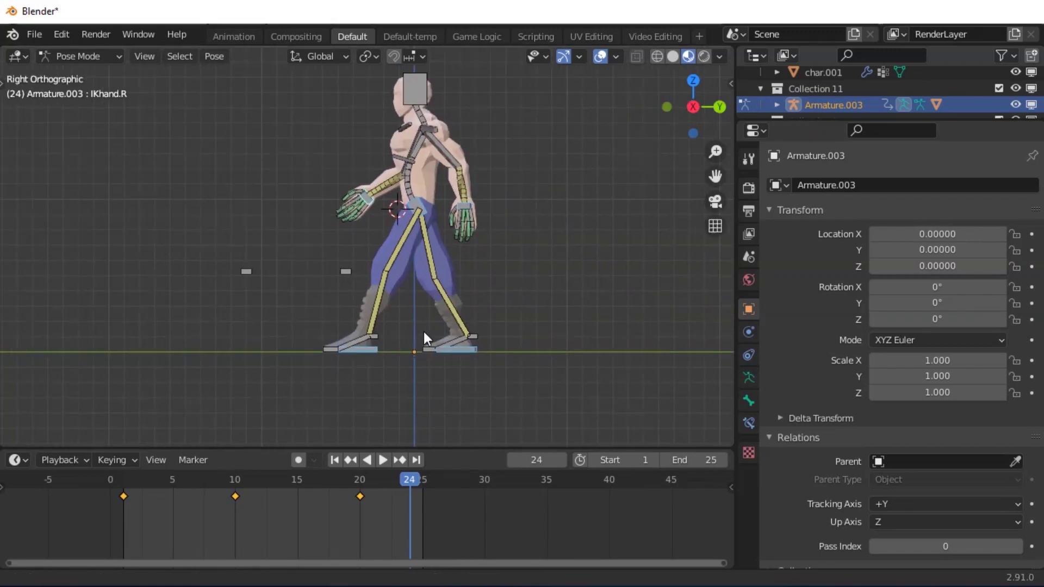
At frame 5, raise the pelvis bone slightly along global Z to straighten the legs and insert a keyframe for it
click(171, 481)
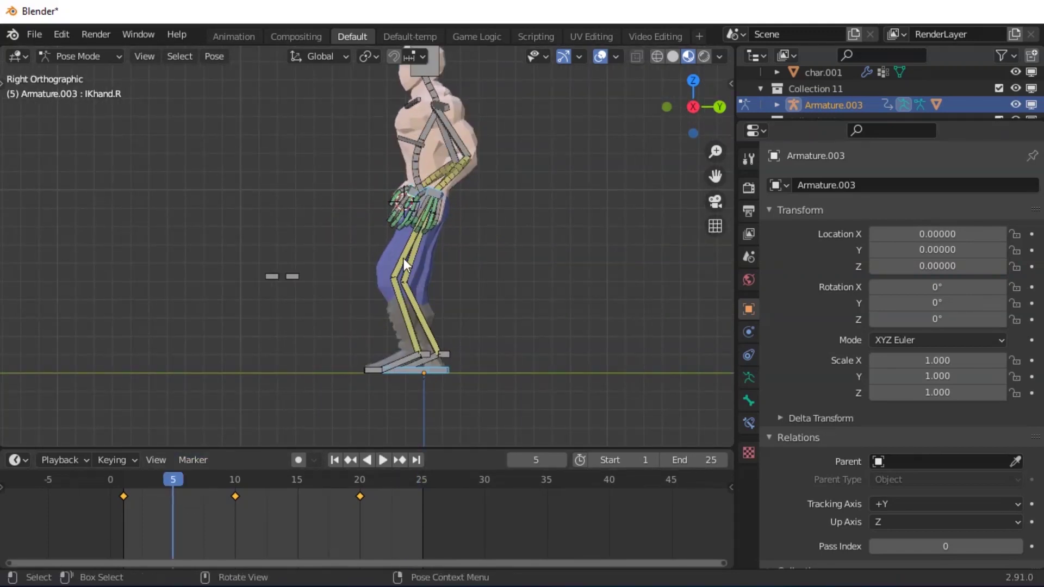
key(g)
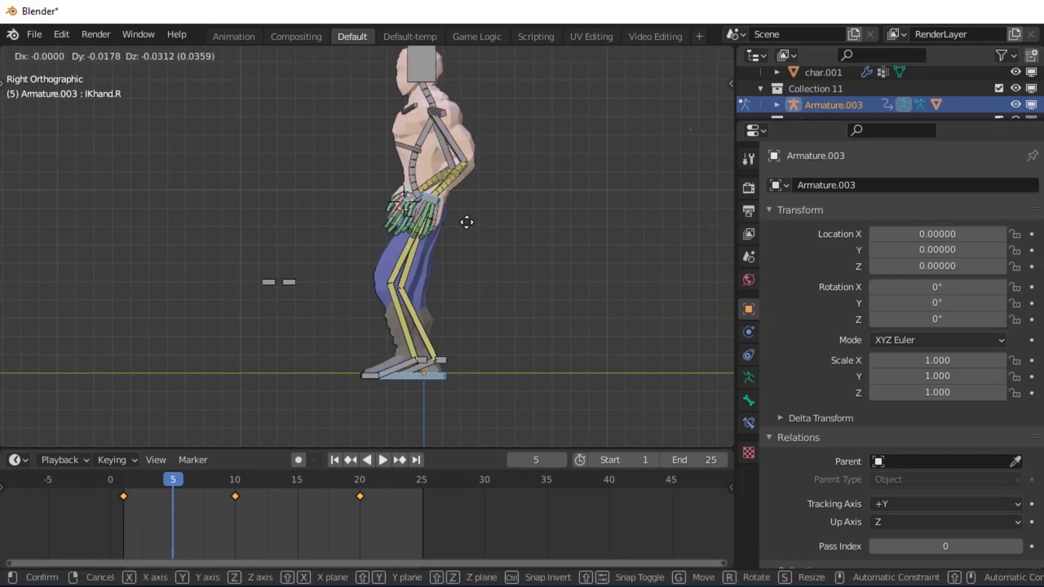
key(Escape)
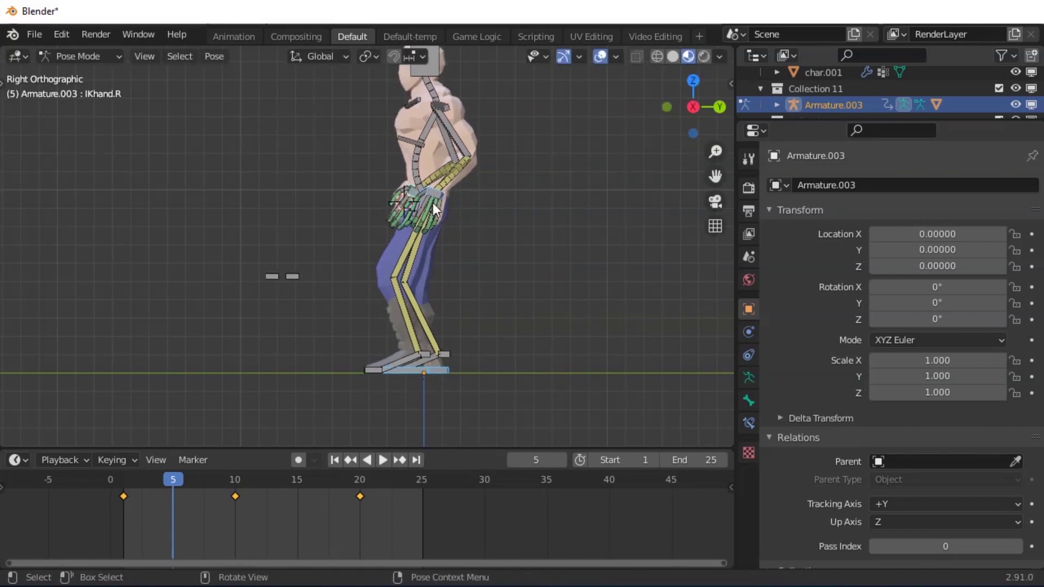
click(429, 227)
mouse_move(442, 229)
middle_down()
mouse_move(479, 237)
mouse_move(423, 222)
middle_up()
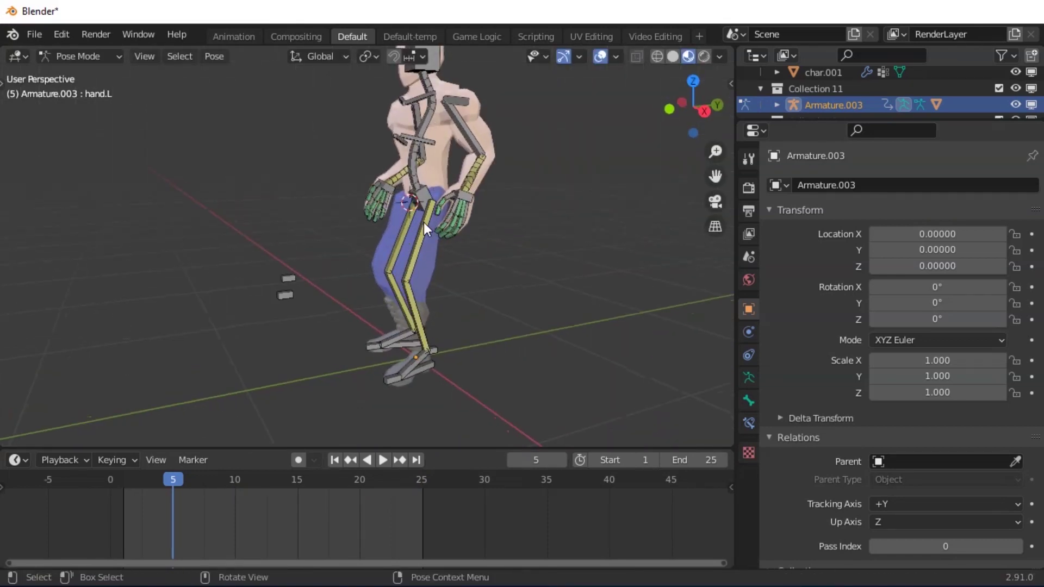
click(423, 196)
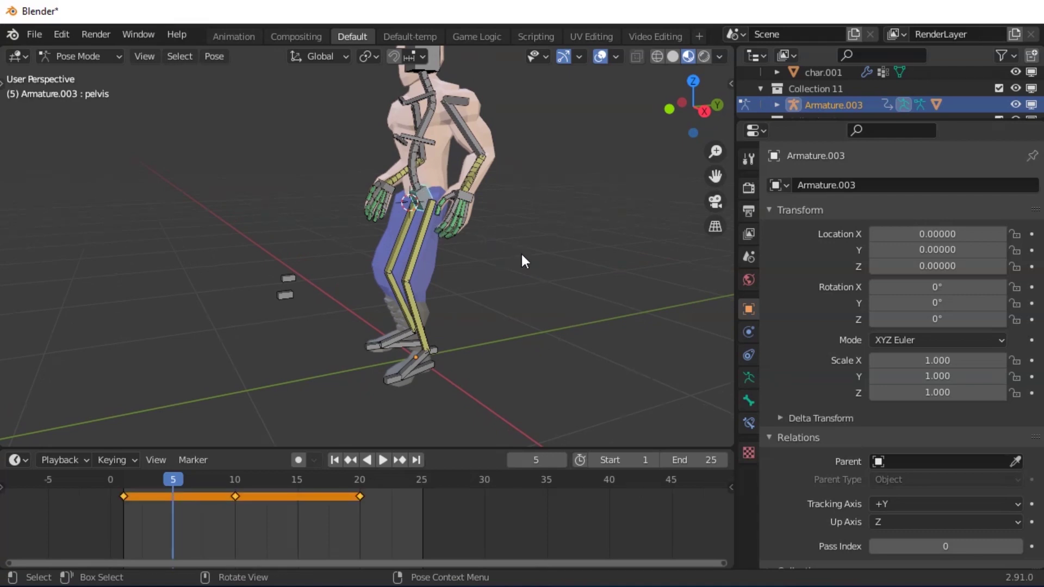
key(KP_3)
key(g)
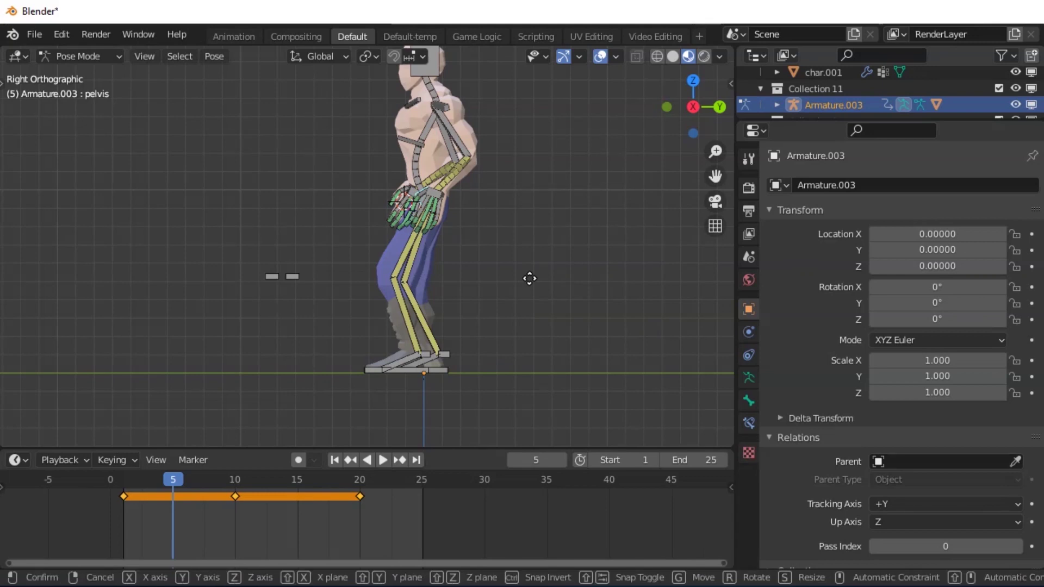
key(z)
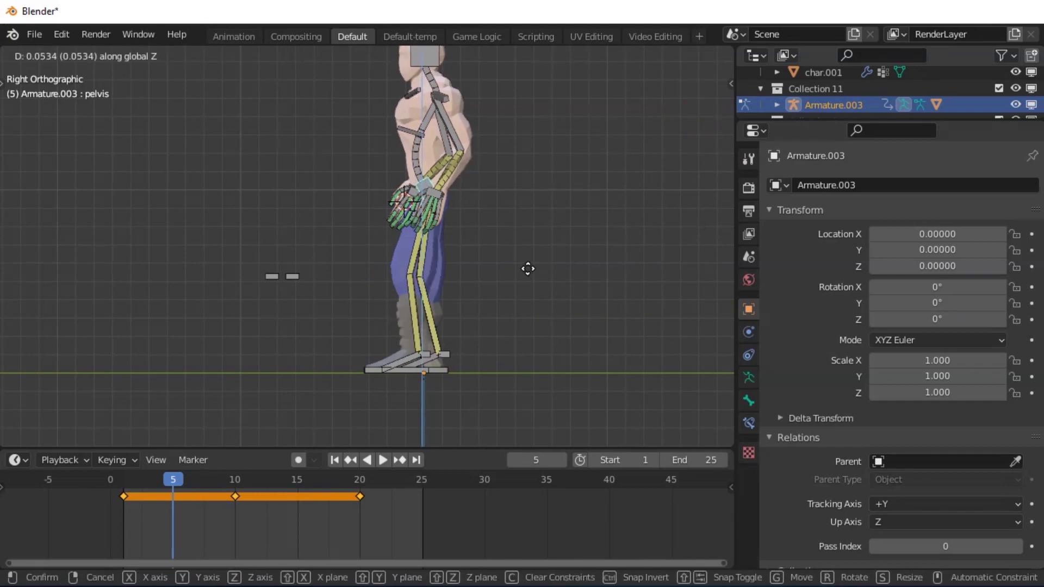
click(530, 274)
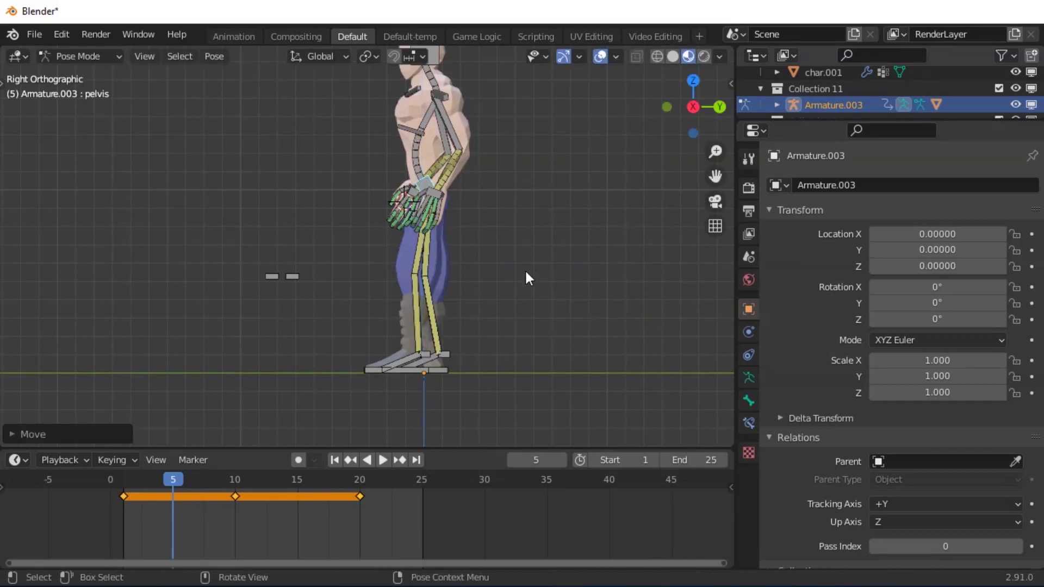
key(i)
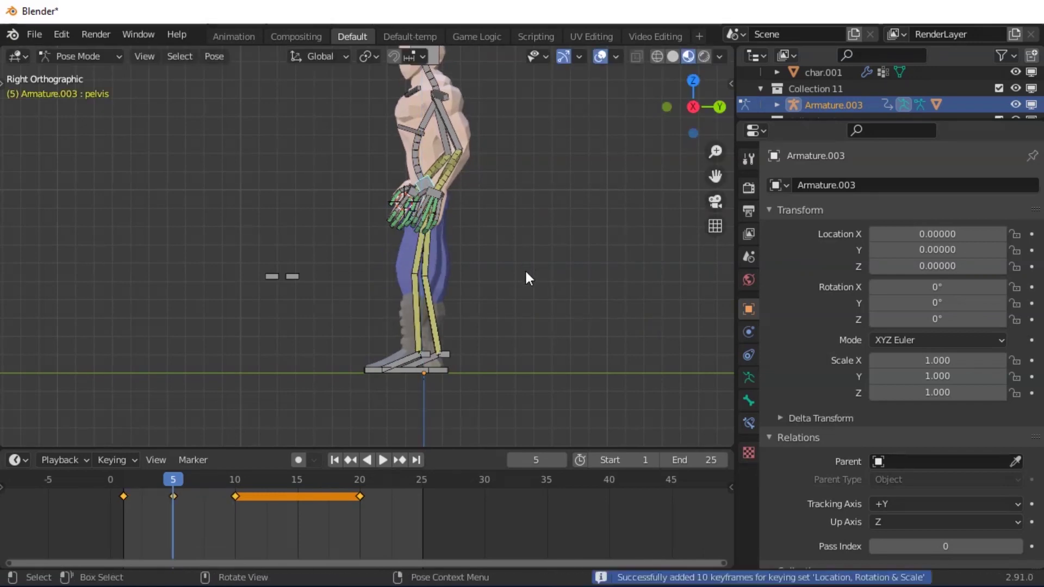
Duplicate the pelvis keyframe from frame 5 to frame 15 and play back the walk
click(176, 495)
drag(176, 495, 306, 520)
key(space)
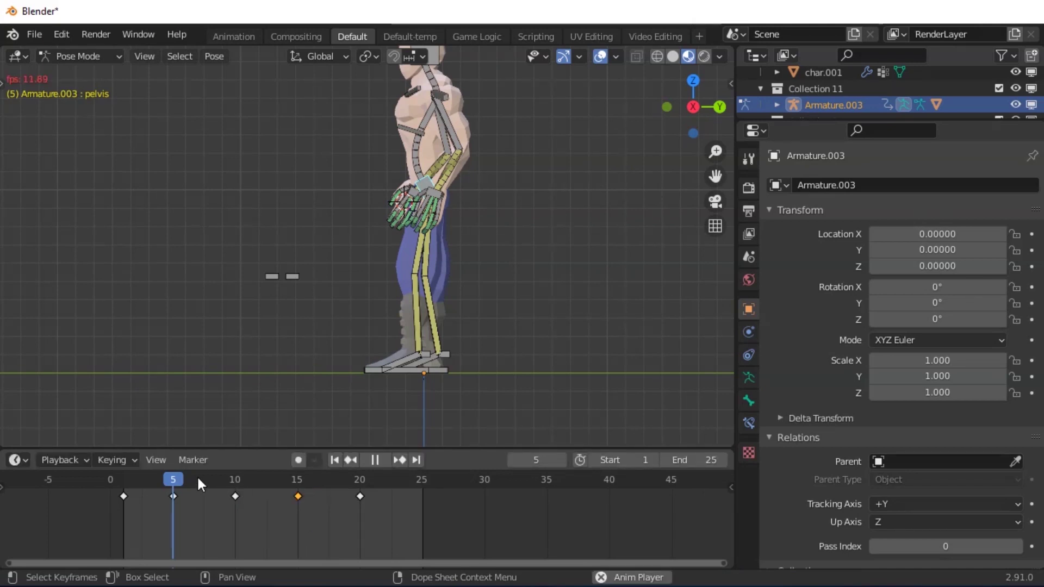
key(space)
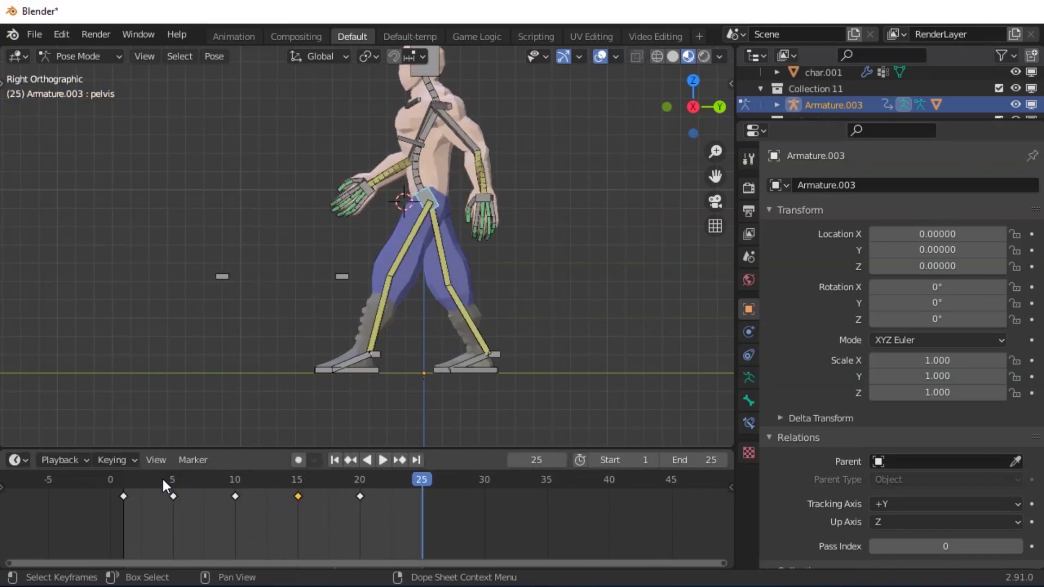
At frame 5, move the left IK hand bone down about 0.05 to straighten the arm beside the hip
click(171, 479)
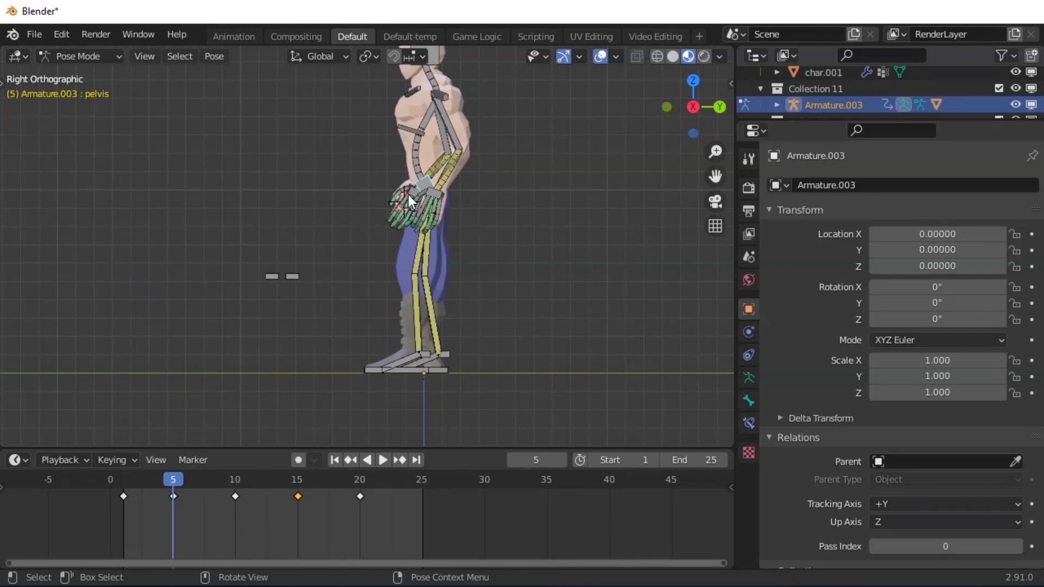
click(434, 192)
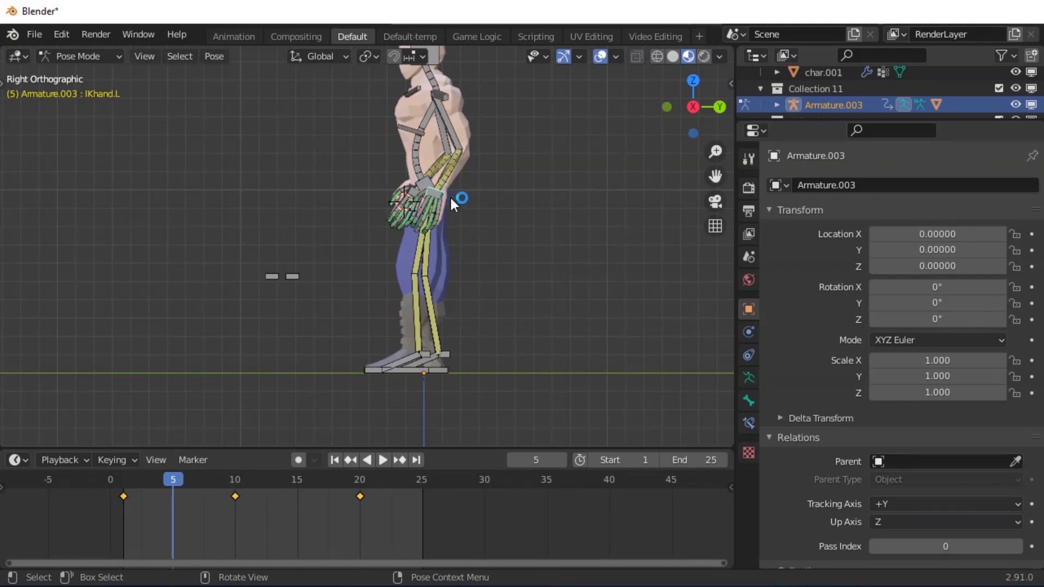
key(g)
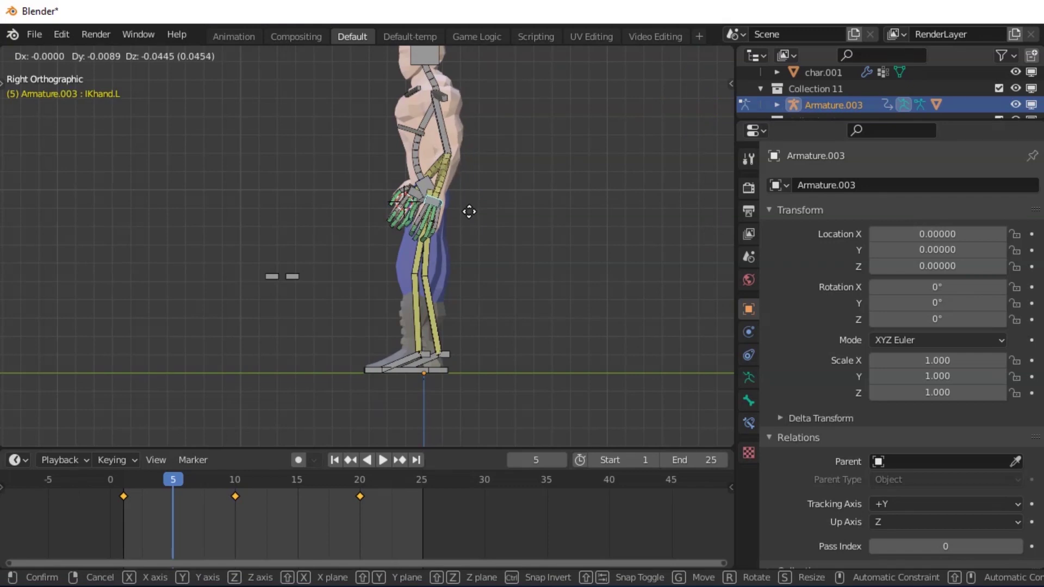
click(466, 216)
Move the right IK hand bone back and down about 0.09 to align with the left, and keyframe both IK hands at frame 5
middle_drag(465, 220, 466, 243)
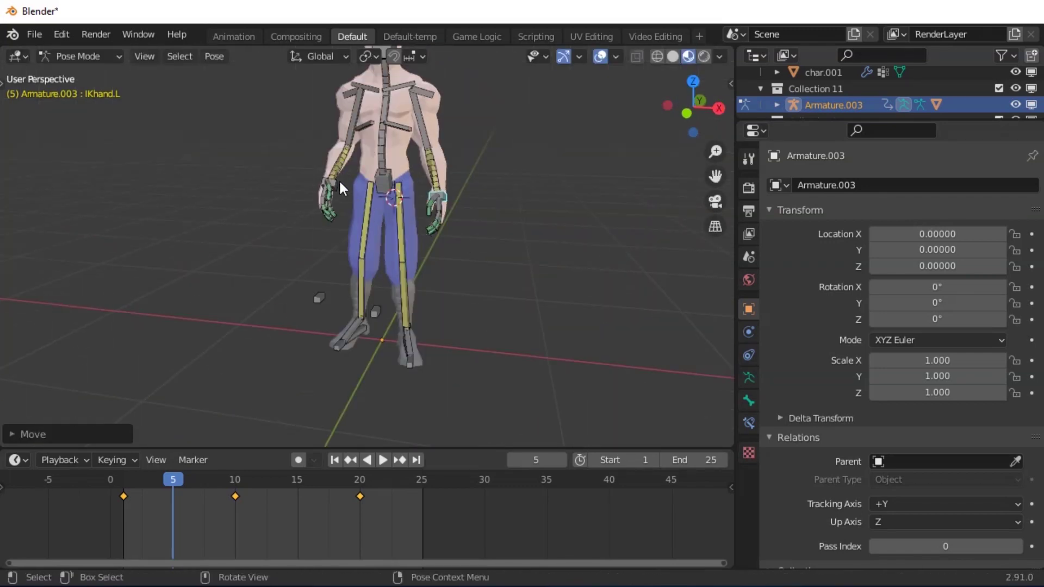
click(376, 201)
middle_drag(377, 200, 416, 248)
key(KP_3)
key(g)
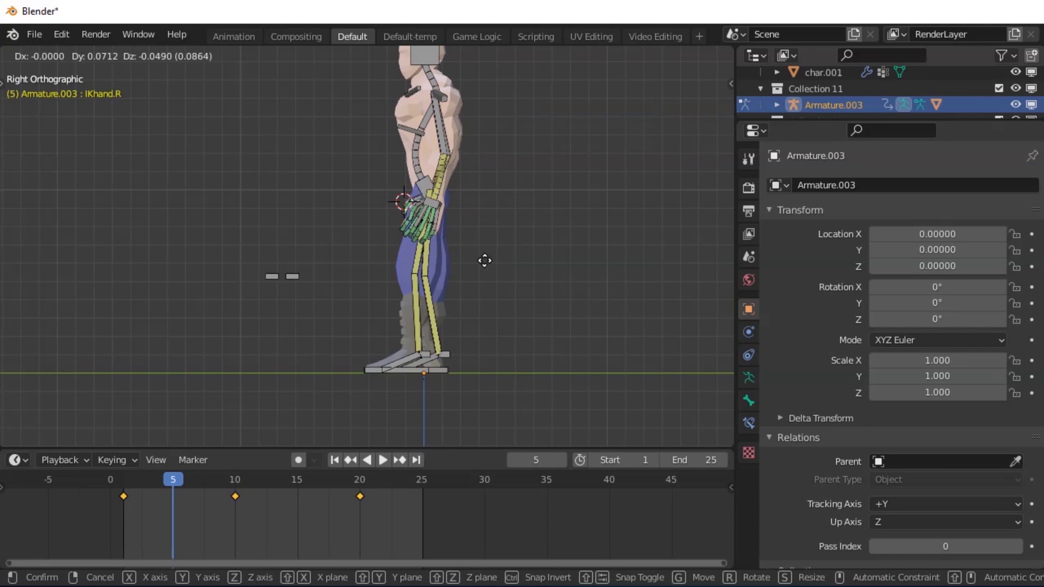
click(484, 261)
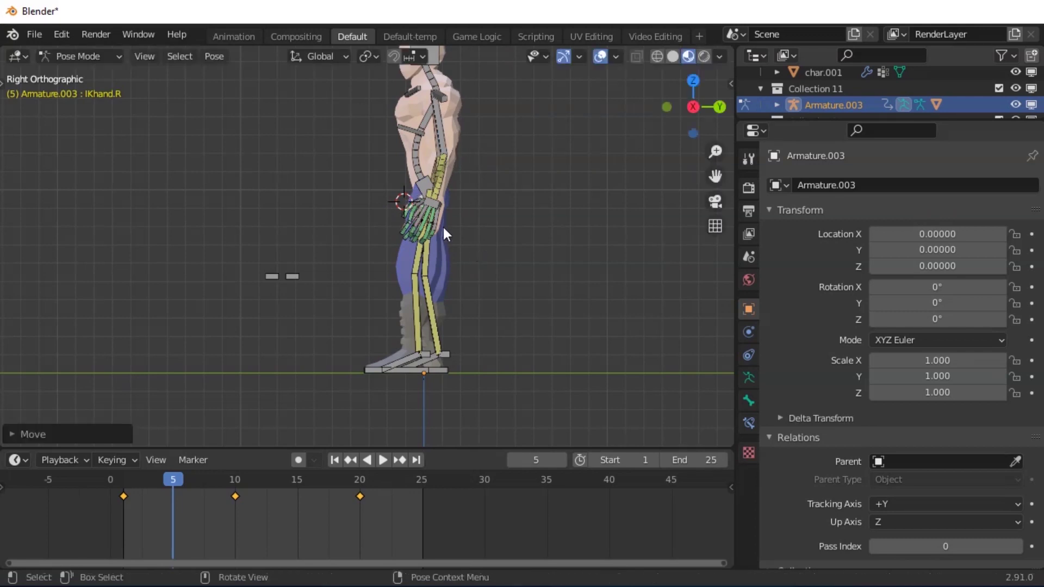
shift+click(464, 210)
key(i)
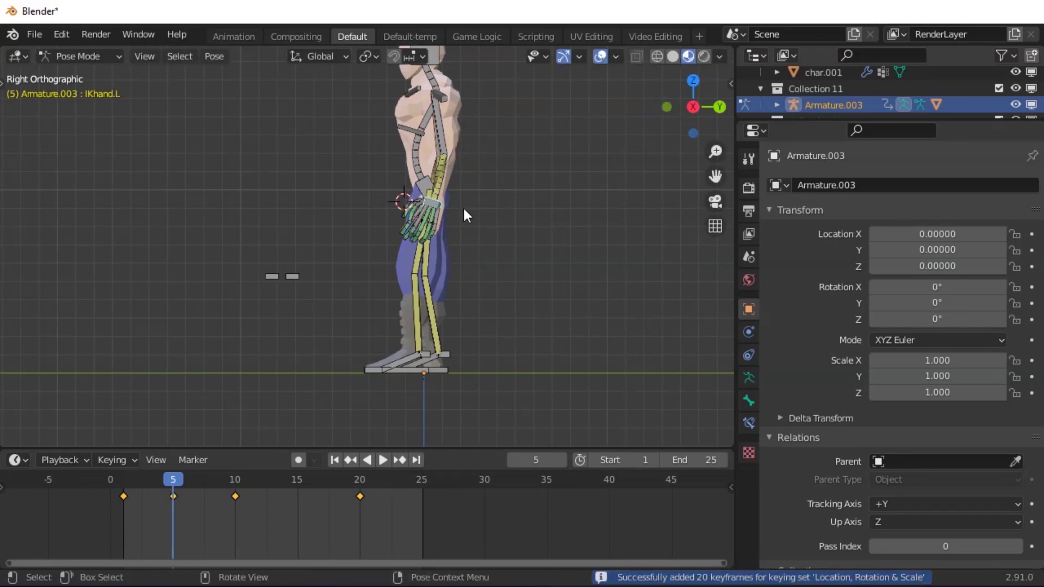
Duplicate the IK hand keyframe from frame 5 to frame 15 and review the walk's arm swing
click(299, 477)
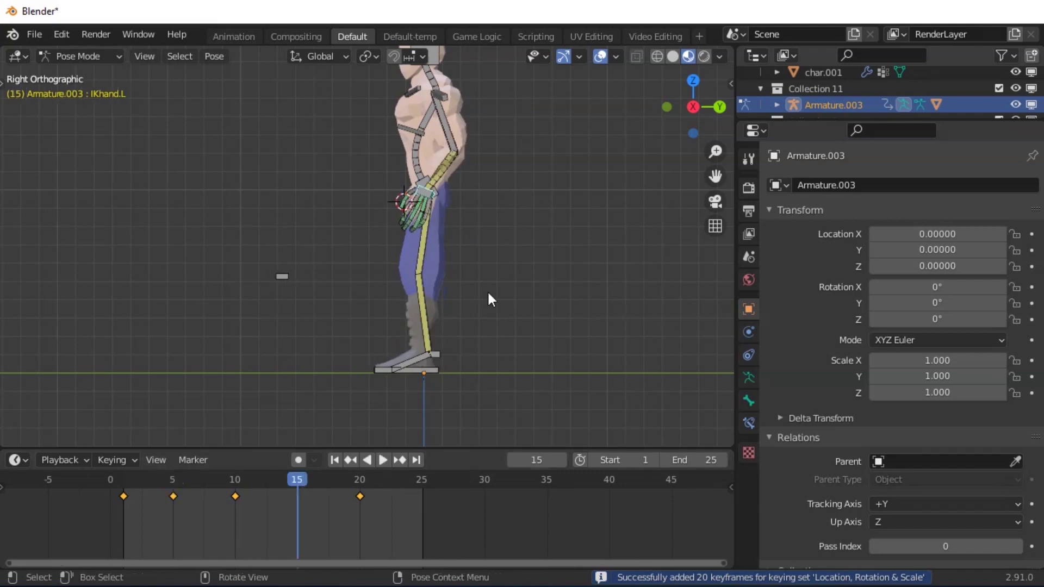
click(174, 496)
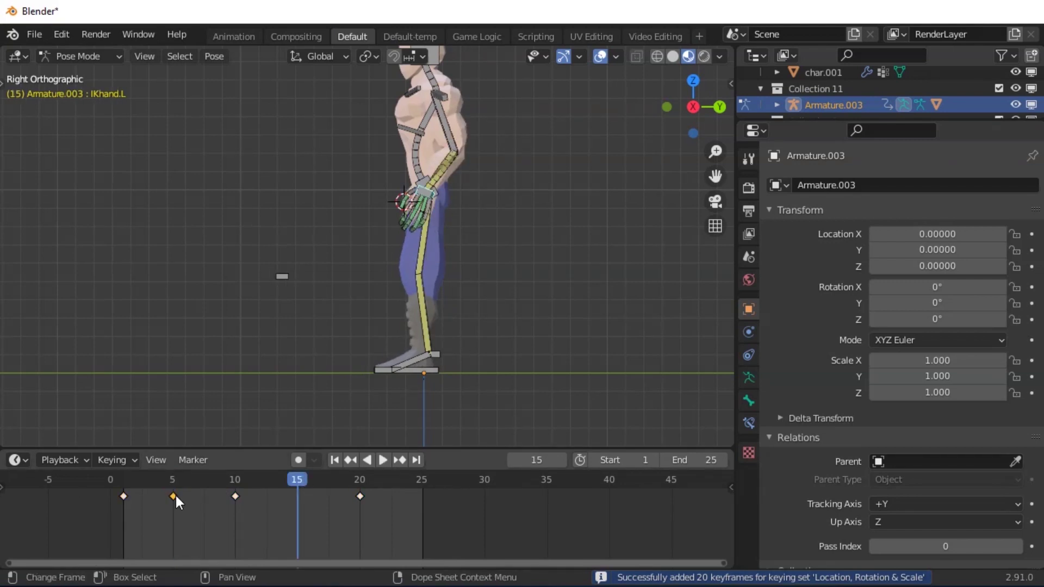
drag(175, 495, 300, 517)
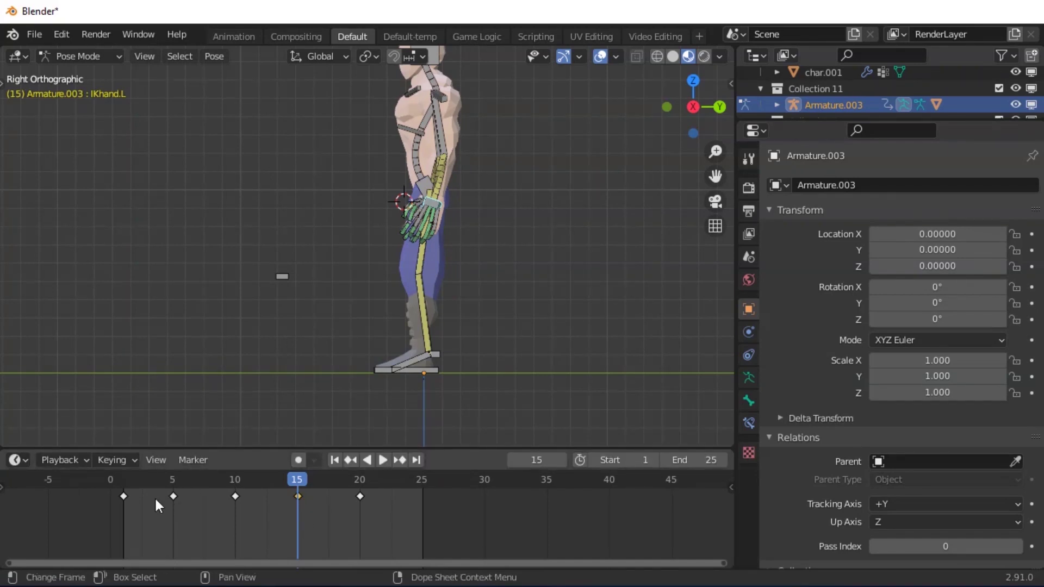
key(space)
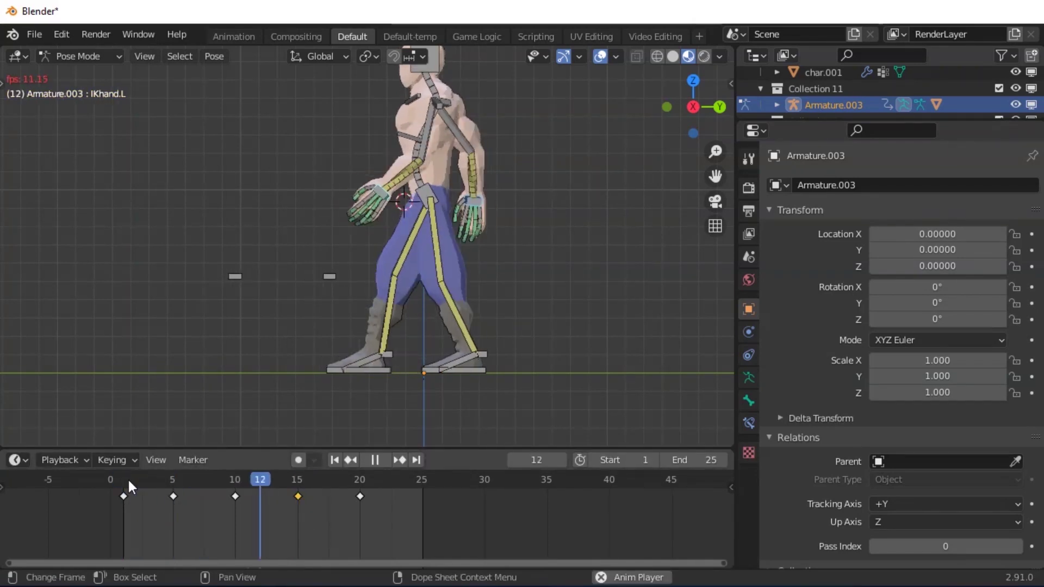
key(space)
click(126, 478)
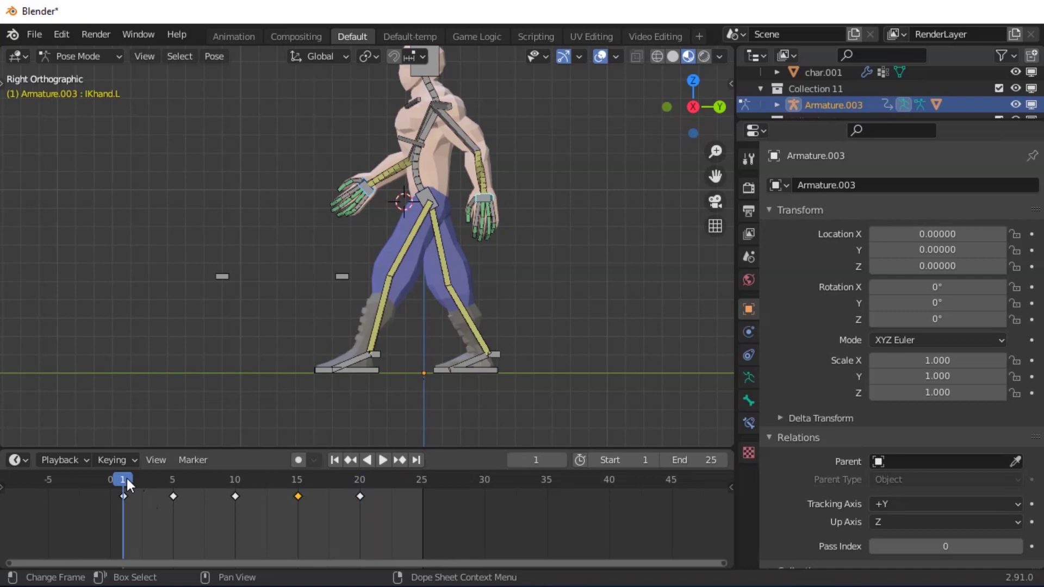
key(space)
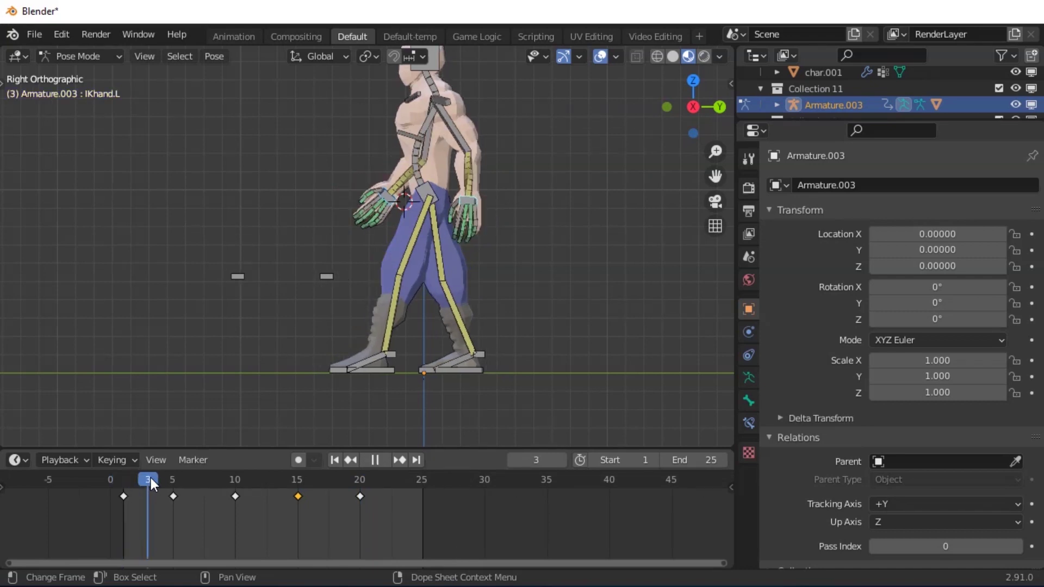
key(space)
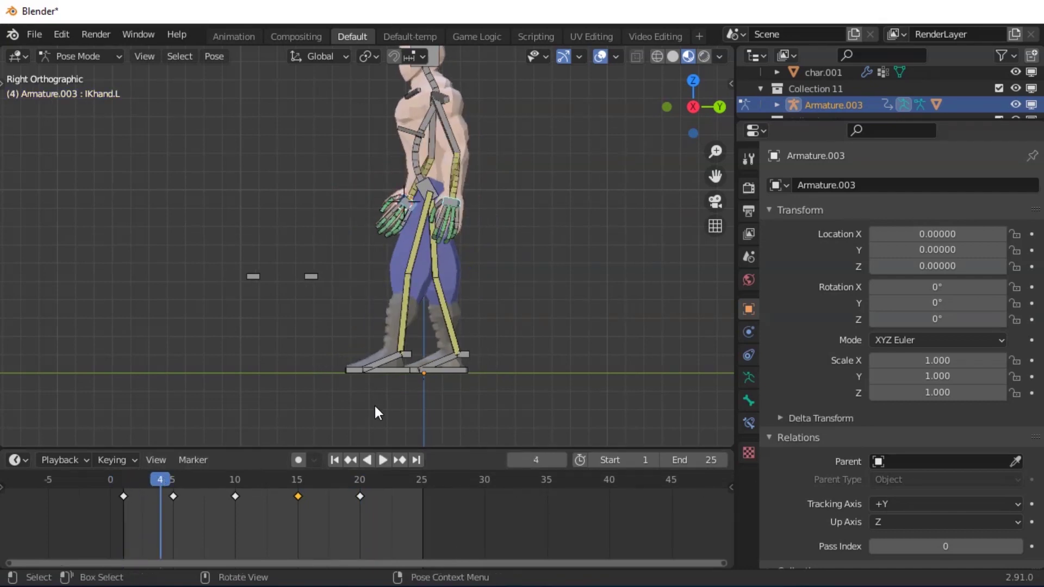
At frame 4, move the right heel bone back behind the body and rotate it so the toes tip downward
click(459, 367)
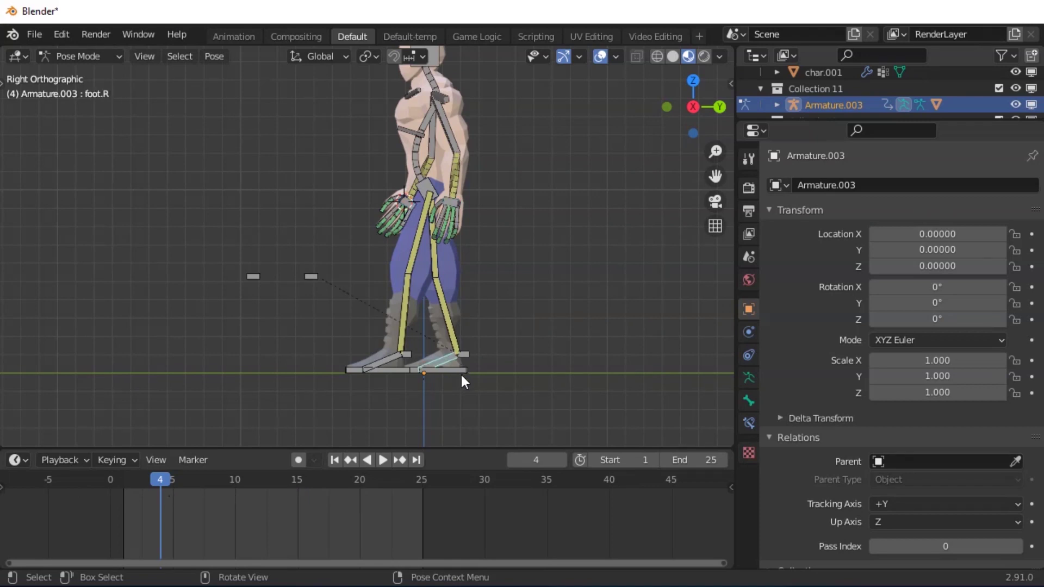
click(461, 373)
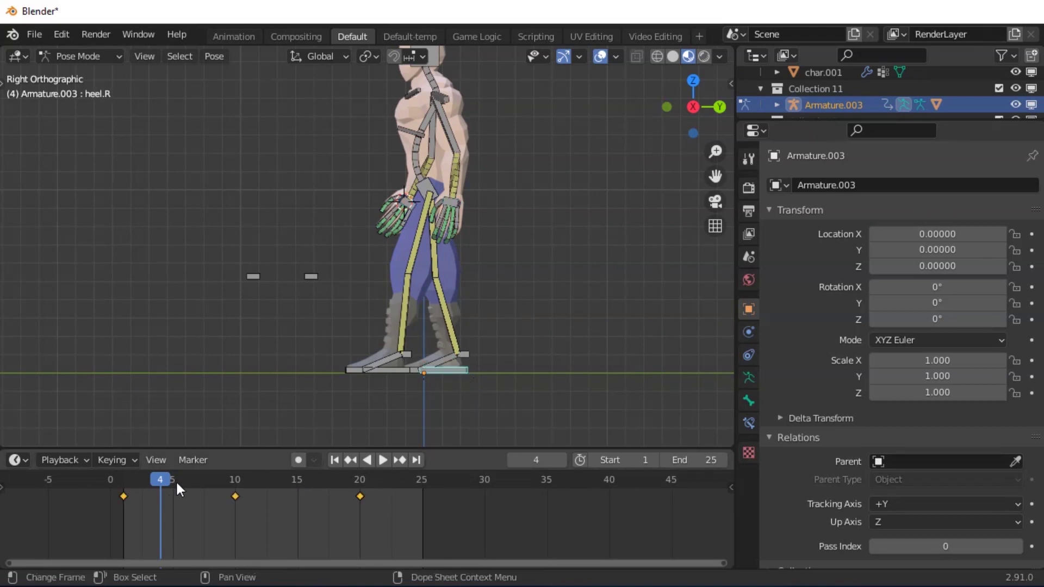
key(space)
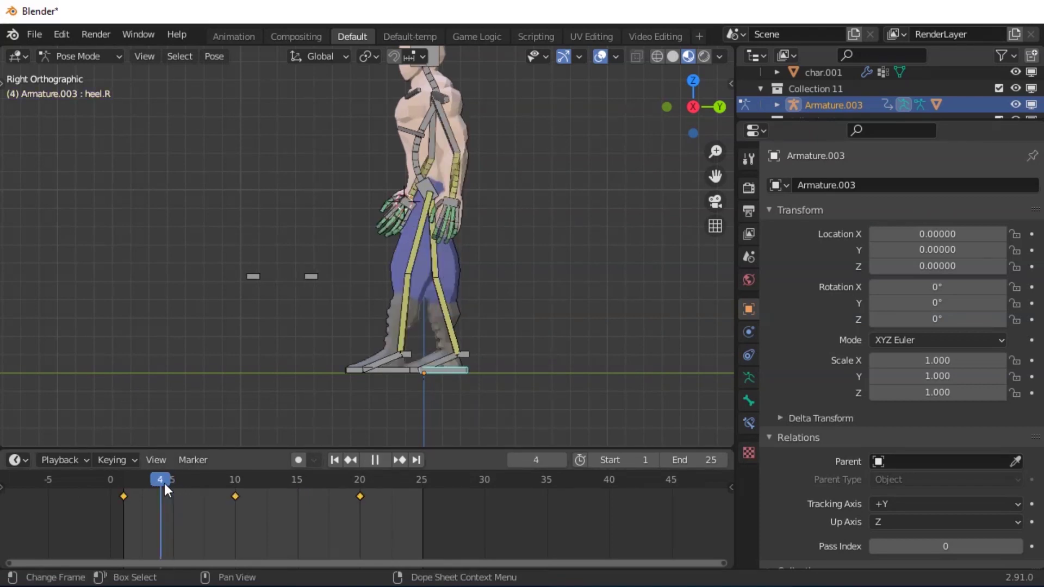
key(space)
key(g)
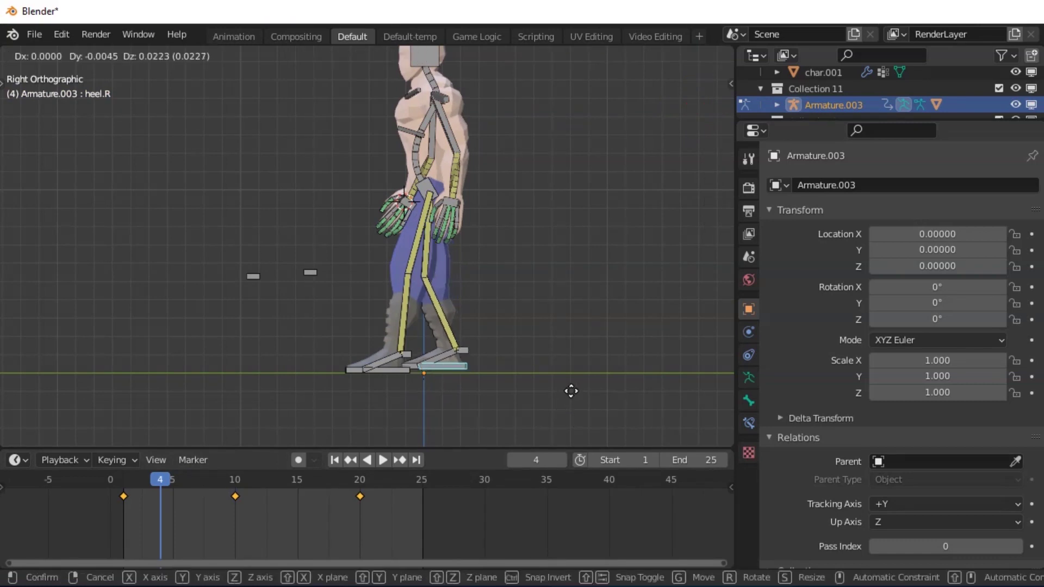
click(614, 377)
key(r)
click(589, 359)
Lift the right heel bone higher behind the knee, refine its tilt, and insert a keyframe for it at frame 4
key(g)
click(604, 320)
key(r)
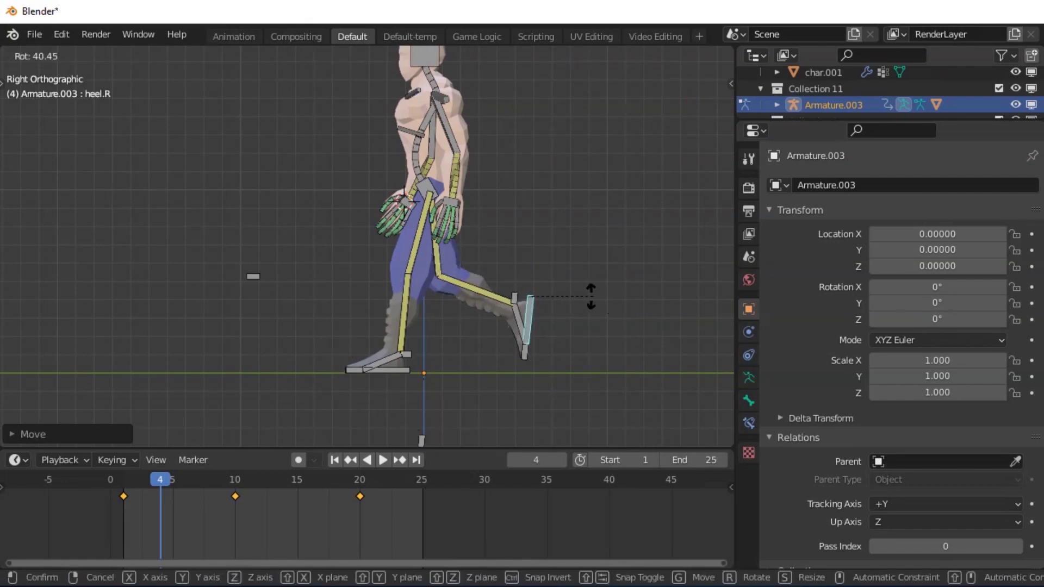
click(590, 296)
key(g)
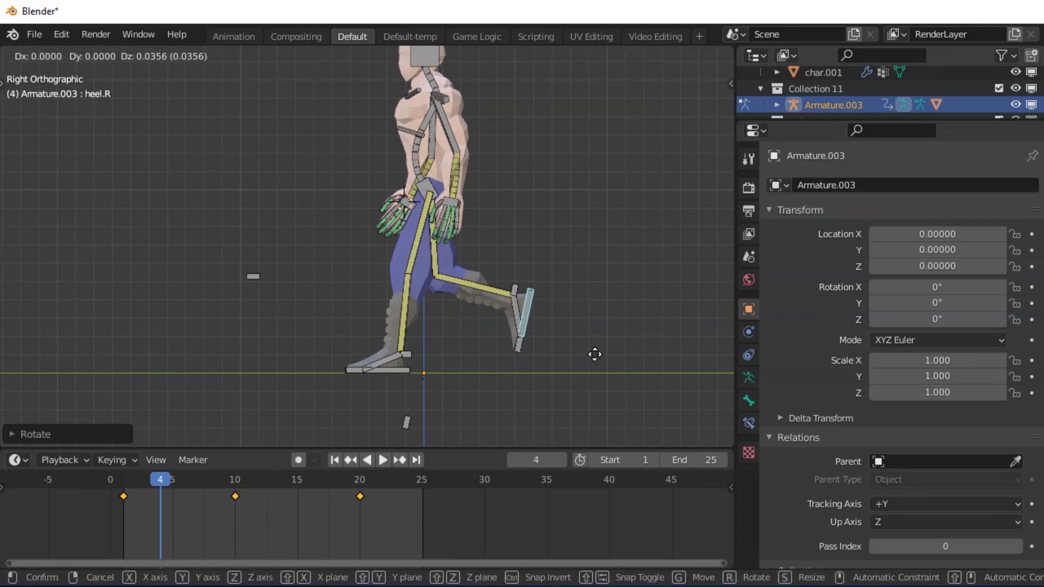
click(595, 355)
key(i)
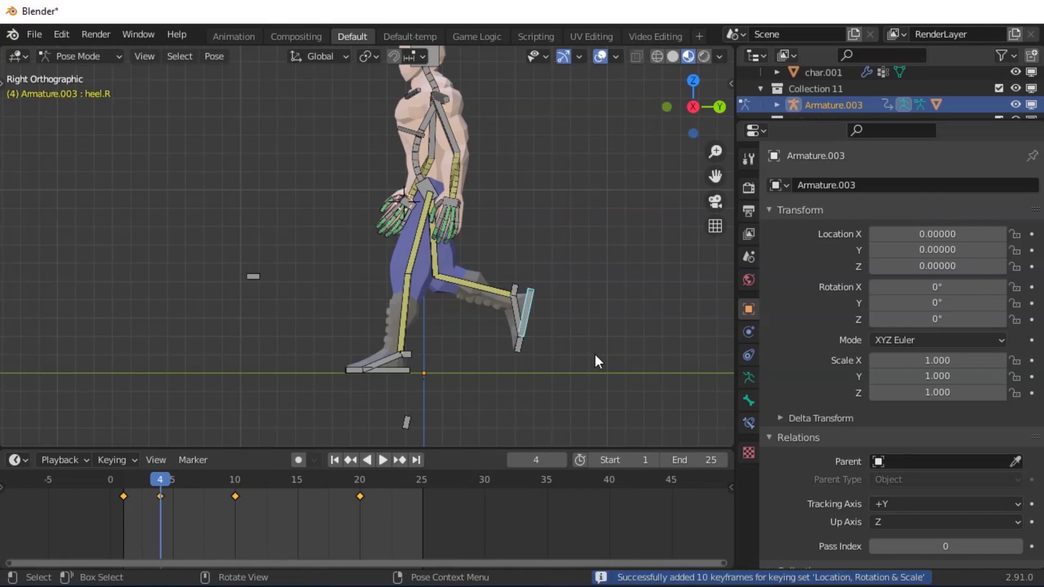
At frame 14, move the left heel bone about 0.29 back and 0.19 up, and rotate it so the toes tip downward
key(space)
drag(159, 482, 285, 472)
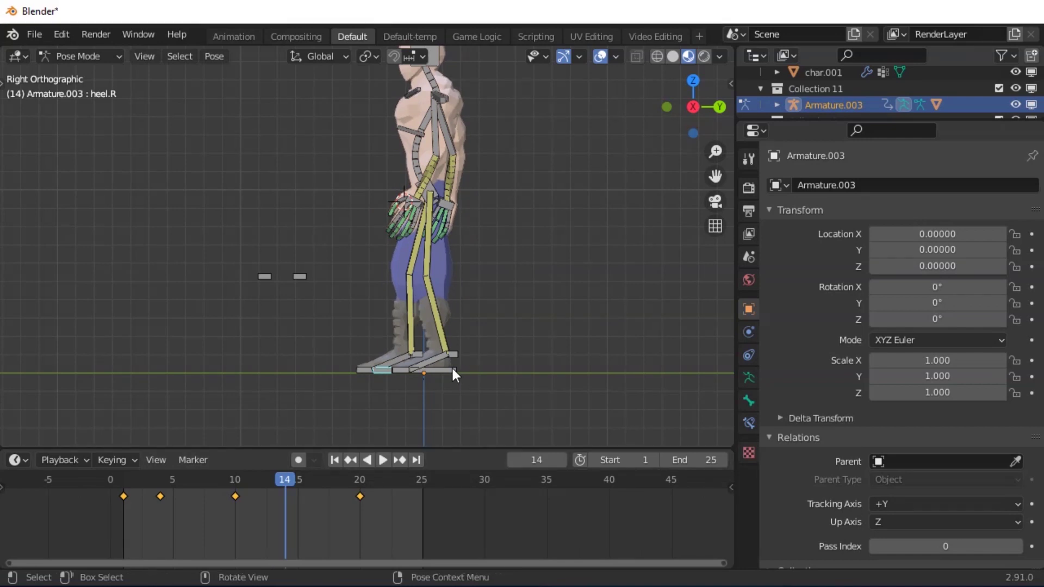
click(452, 373)
key(g)
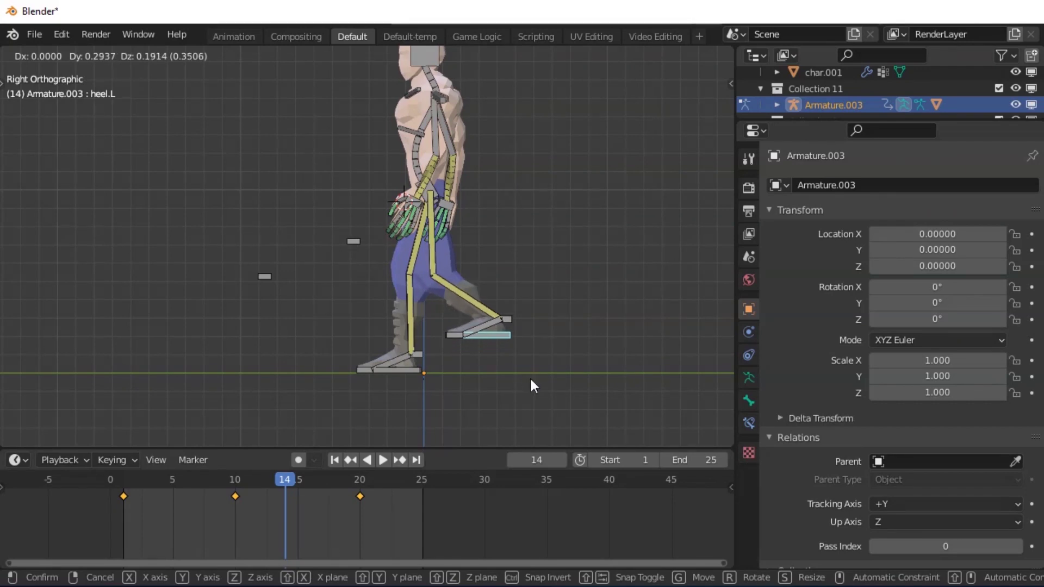
click(531, 383)
key(s)
click(567, 404)
key(g)
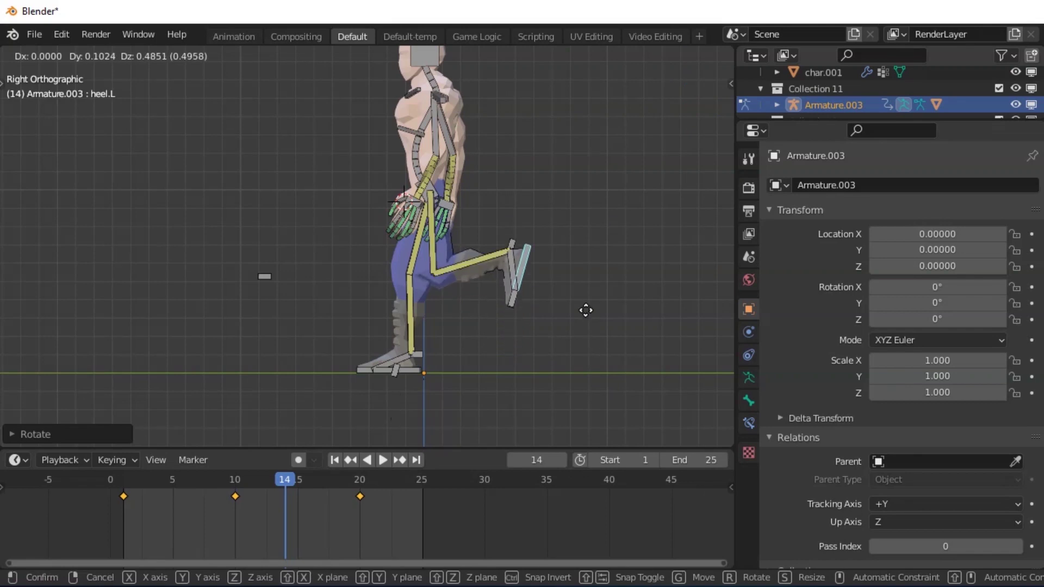
right_click(585, 325)
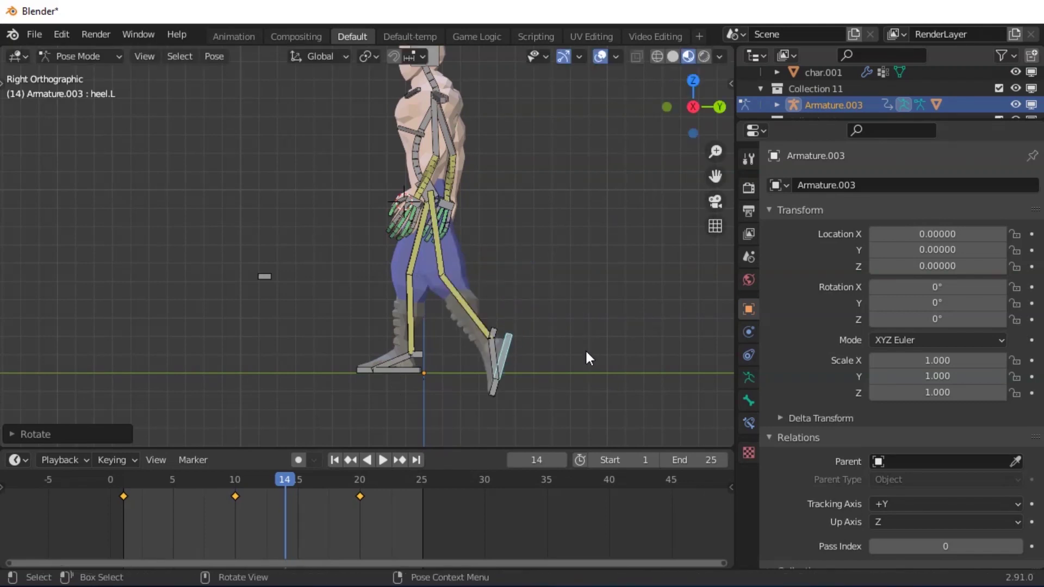
Raise the left heel bone further, adjust its tilt to match the lifted right foot, and insert a keyframe at frame 14
key(g)
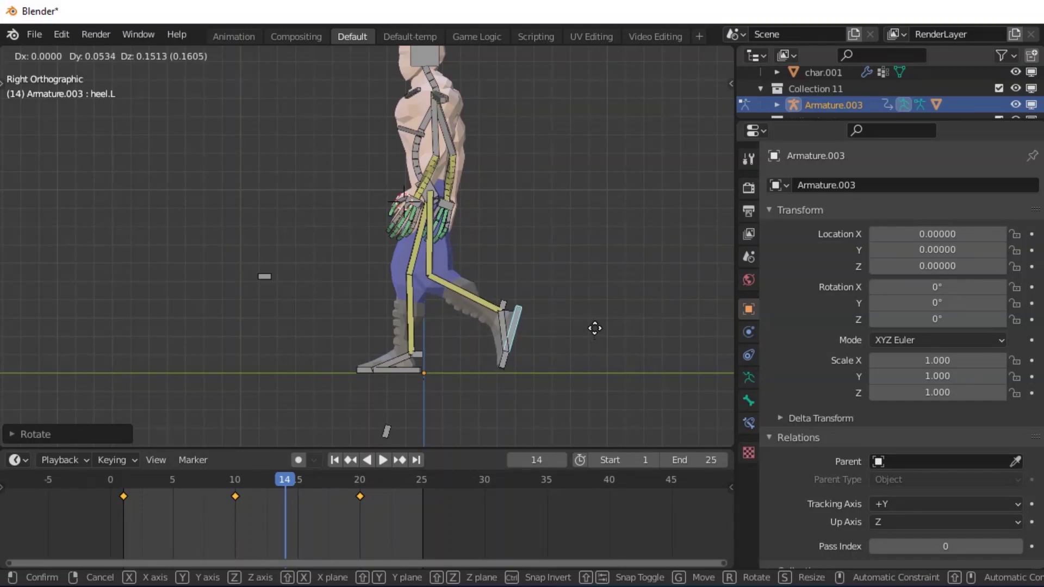
key(r)
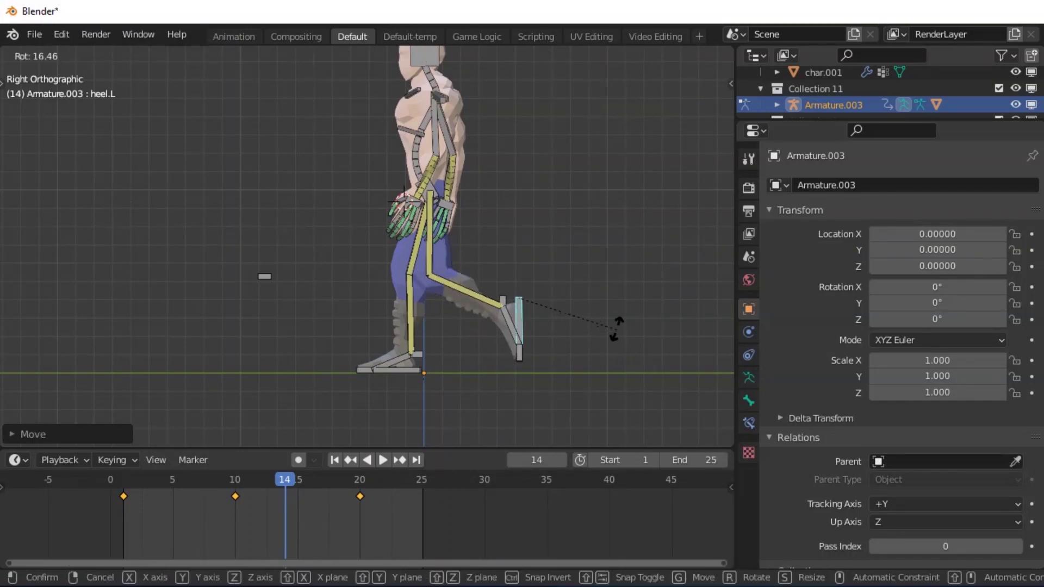
click(617, 331)
key(g)
click(608, 347)
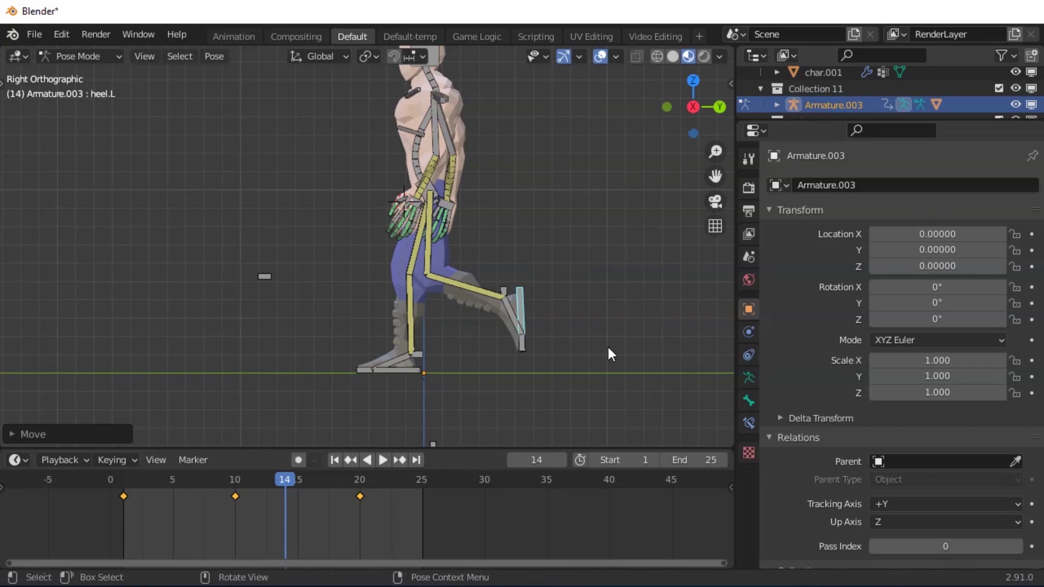
key(i)
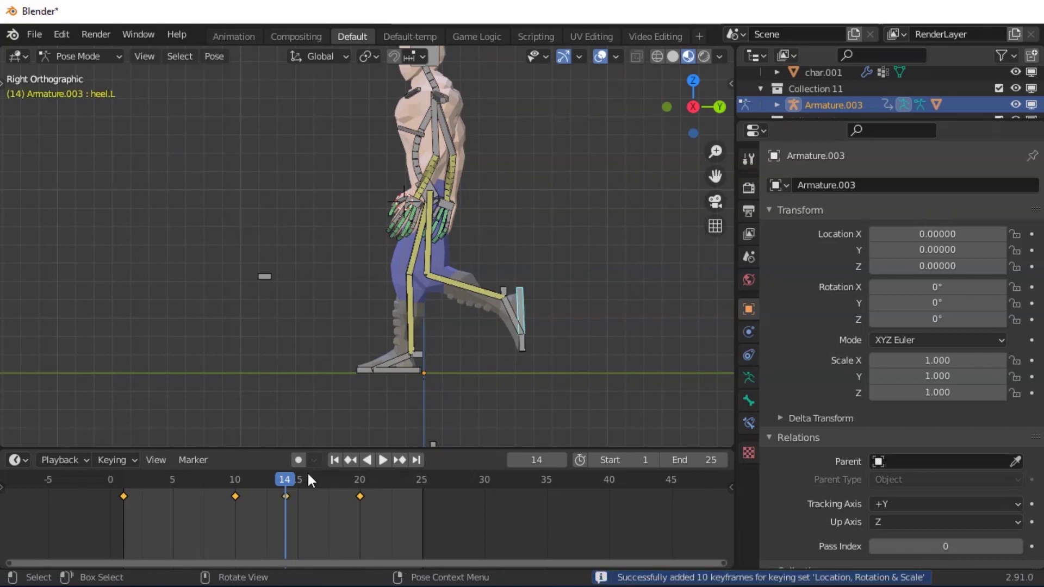
At frame 3, lower the right heel bone by about 0.08 so the foot stays near the ground, and keyframe it
click(126, 480)
key(space)
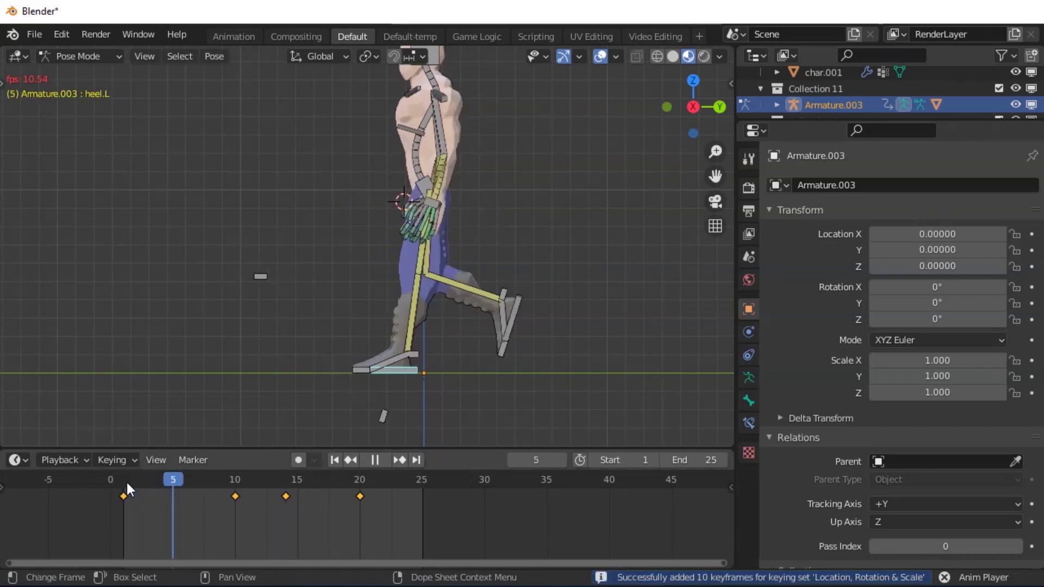
key(space)
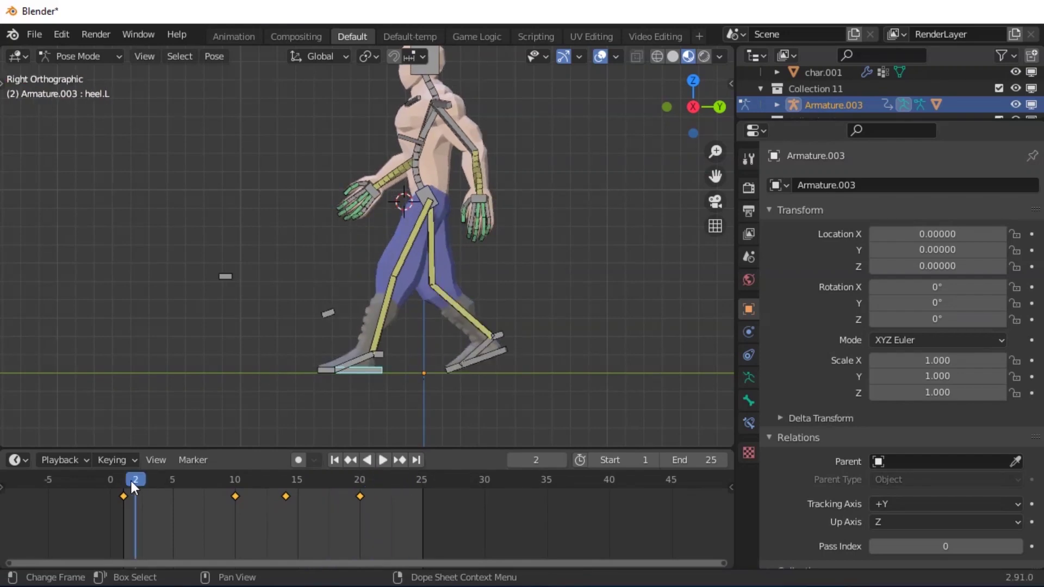
key(space)
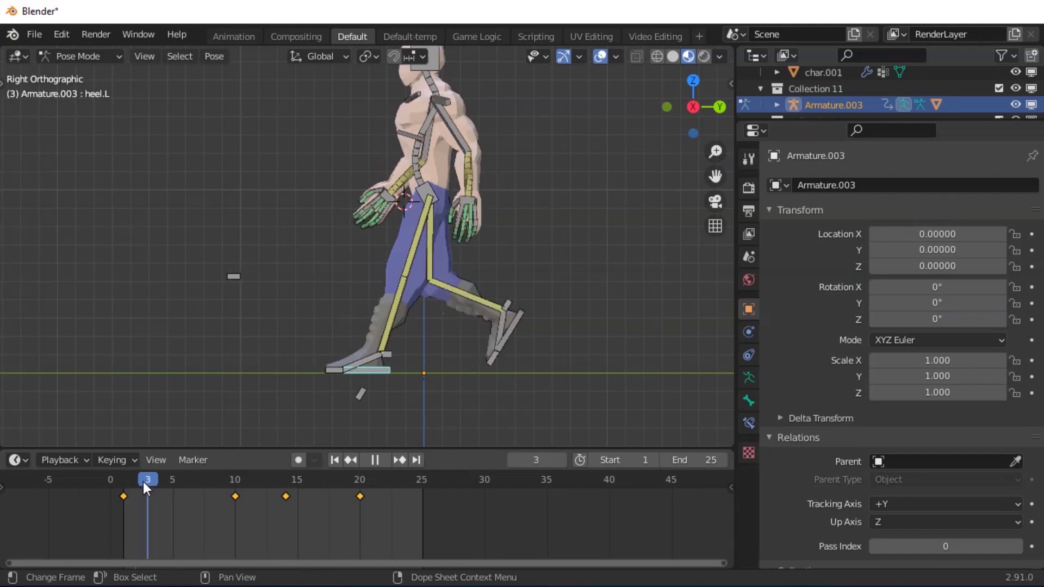
key(space)
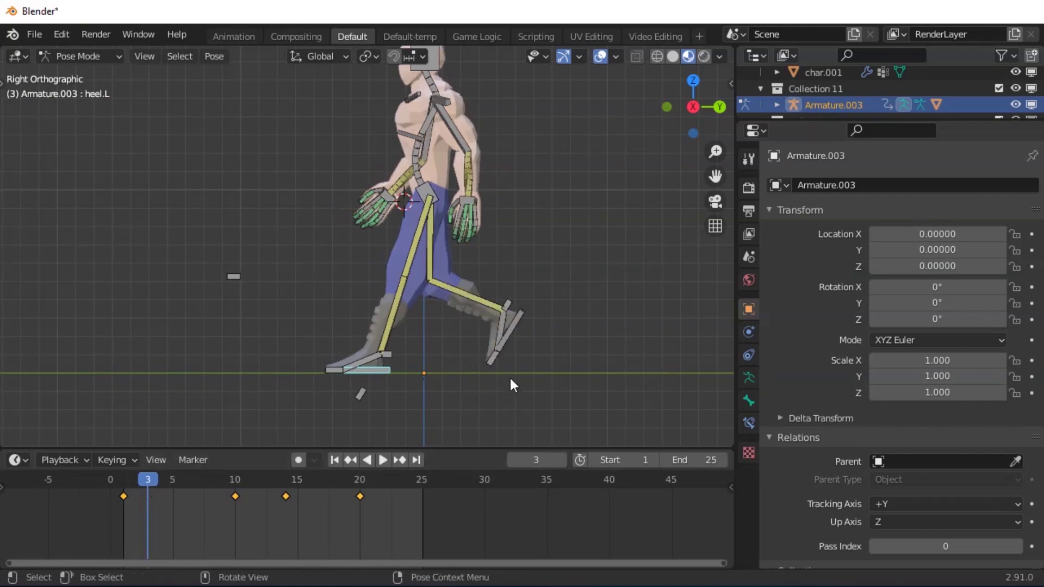
click(540, 335)
key(g)
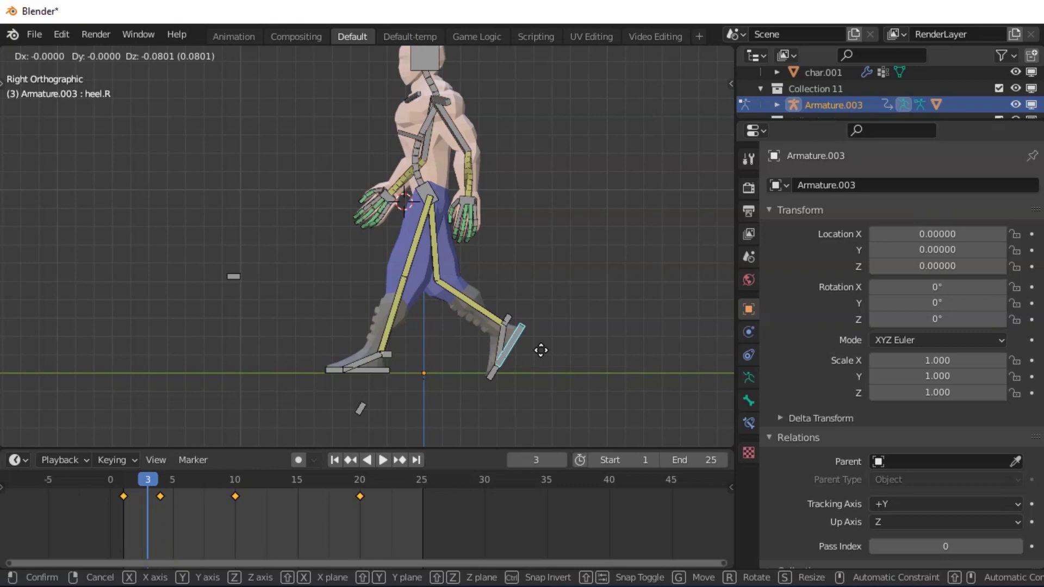
click(539, 354)
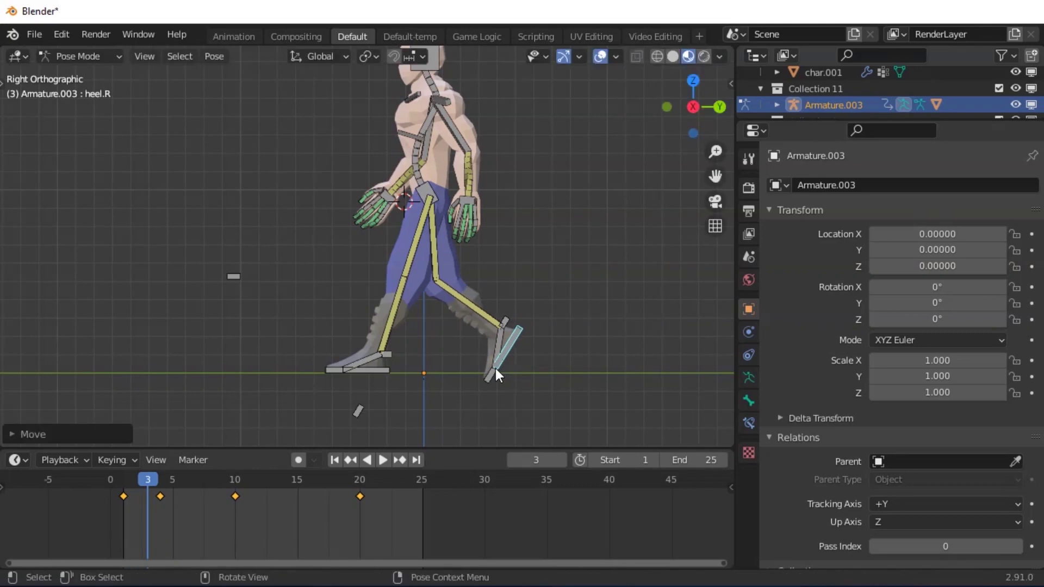
key(i)
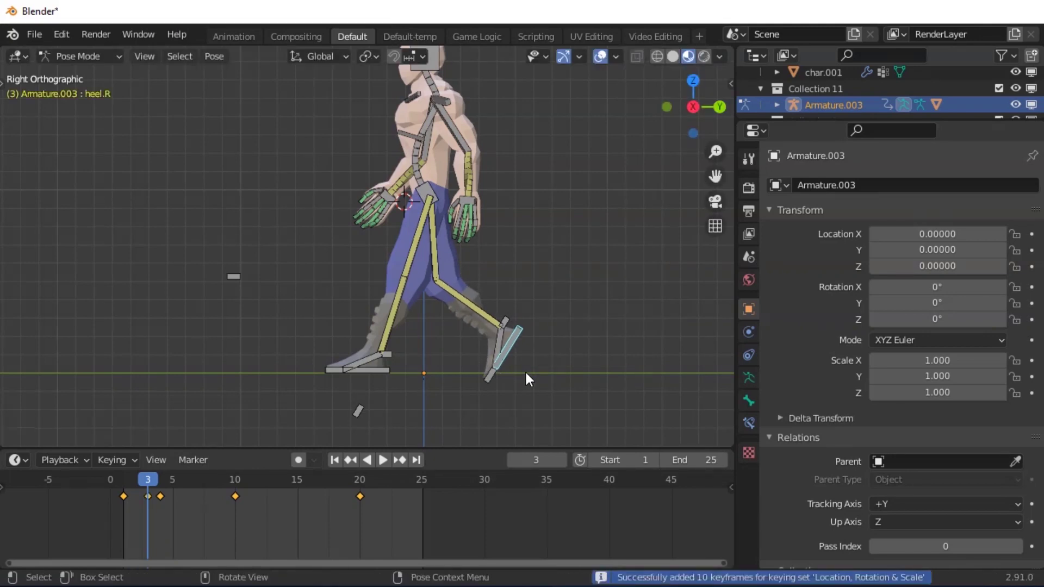
Rotate the right toe bone at frame 3 so it bends toward the floor, and insert a keyframe for it
click(494, 372)
click(491, 374)
key(r)
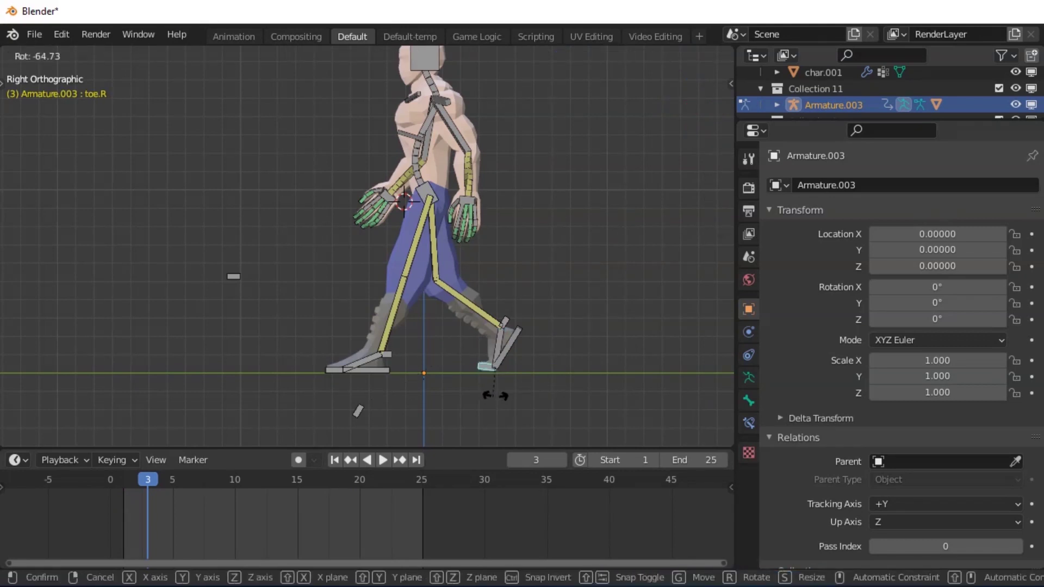
click(549, 379)
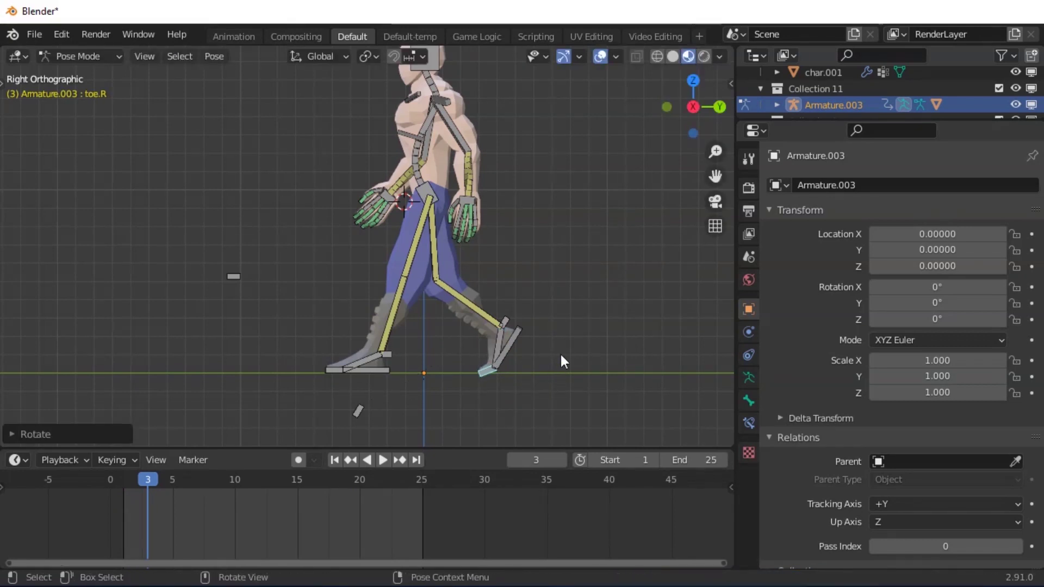
key(i)
At frame 1, clear the right toe bone's rotation, insert a keyframe for it, and check the toe motion
key(space)
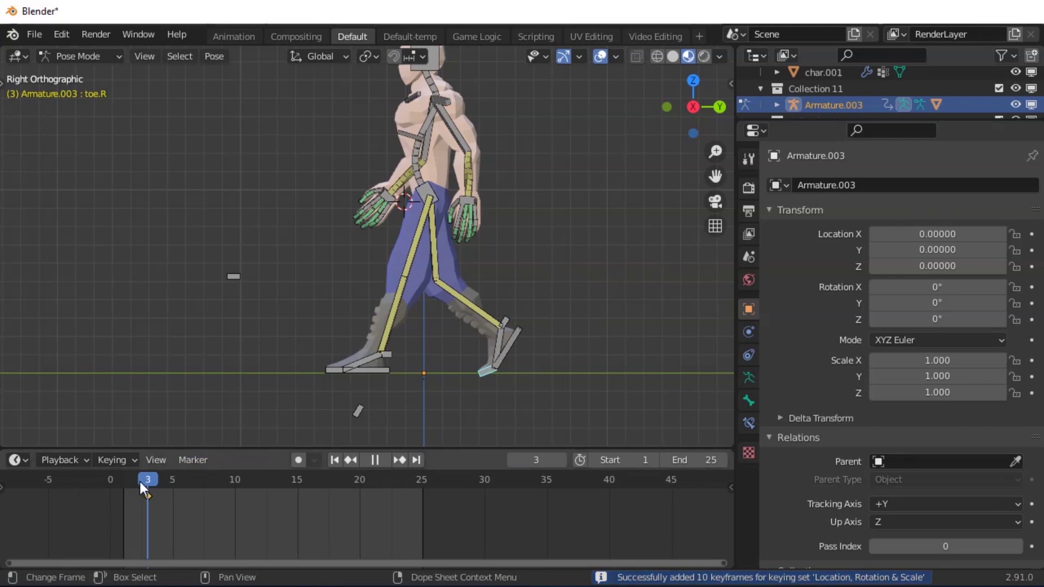
key(space)
key(alt+r)
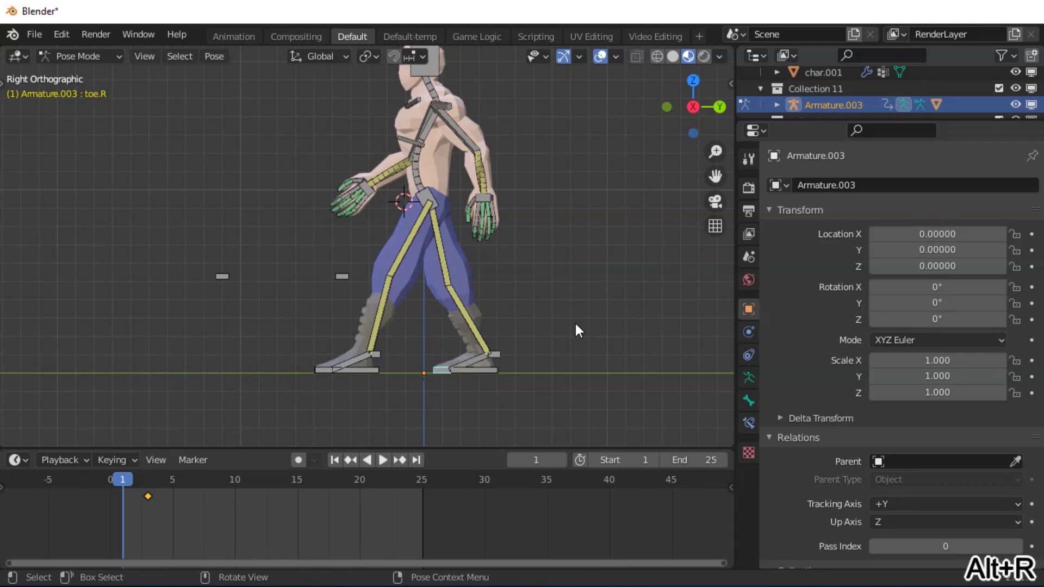
key(i)
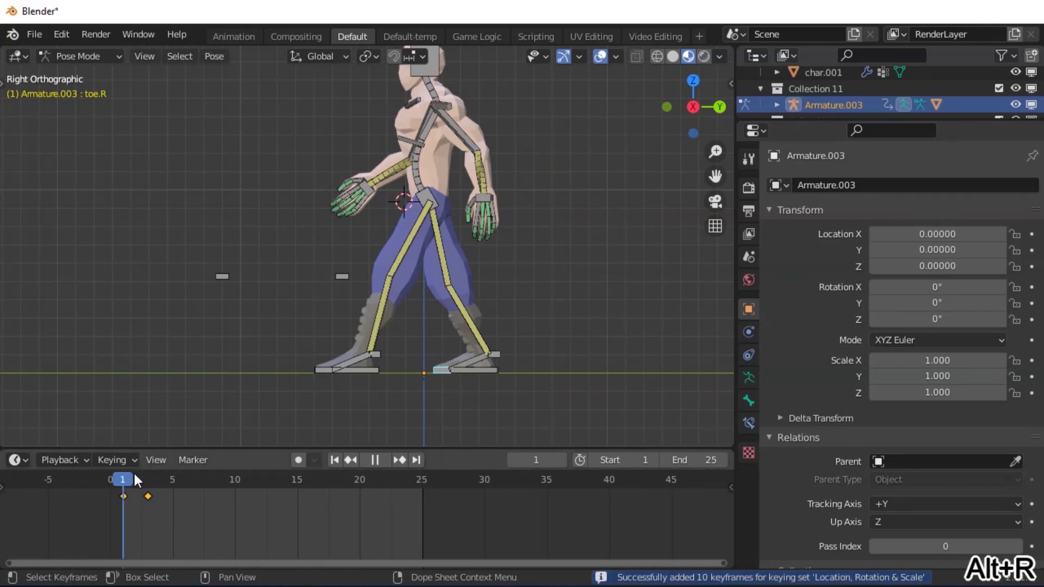
key(space)
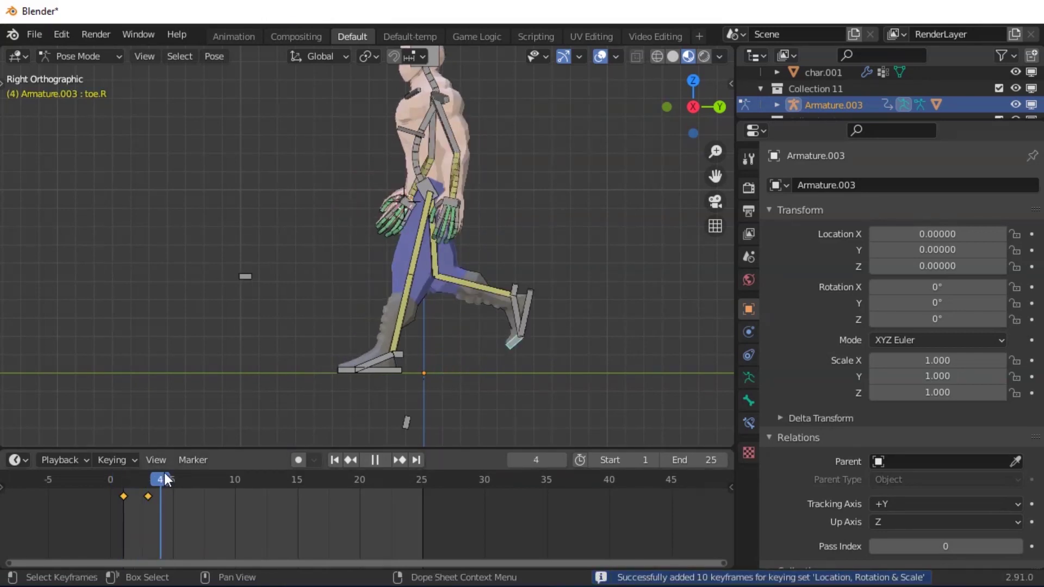
At frame 4, clear the right toe bone's rotation and keyframe it, and play the walk from frame 1 to check the toe
key(alt+r)
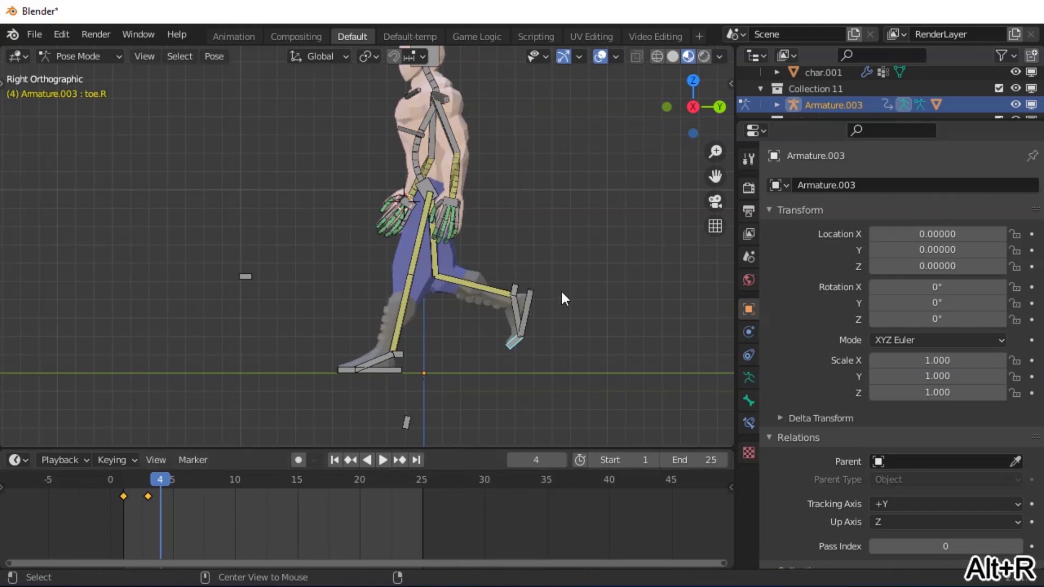
key(i)
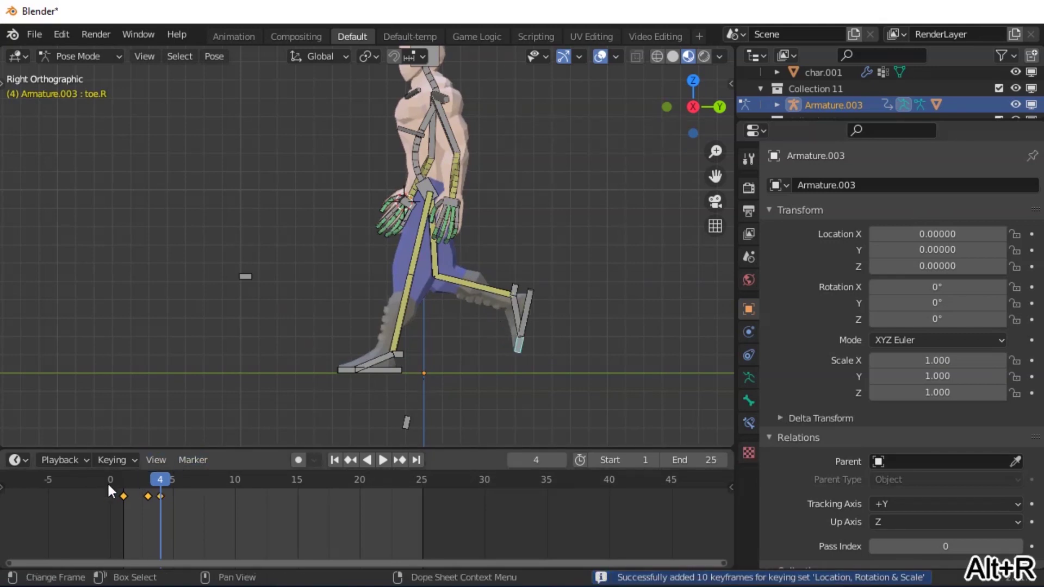
click(125, 480)
key(space)
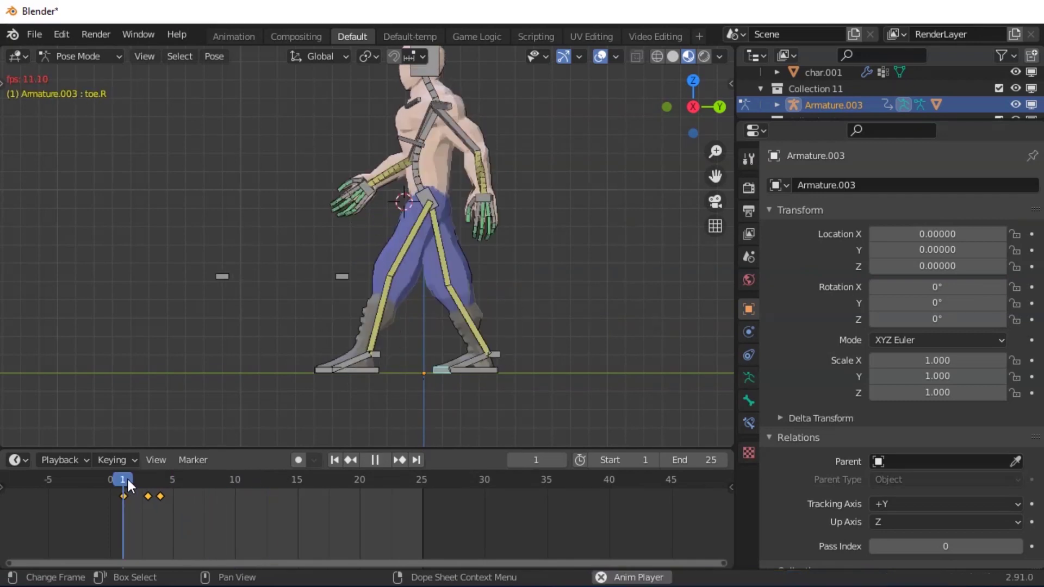
key(space)
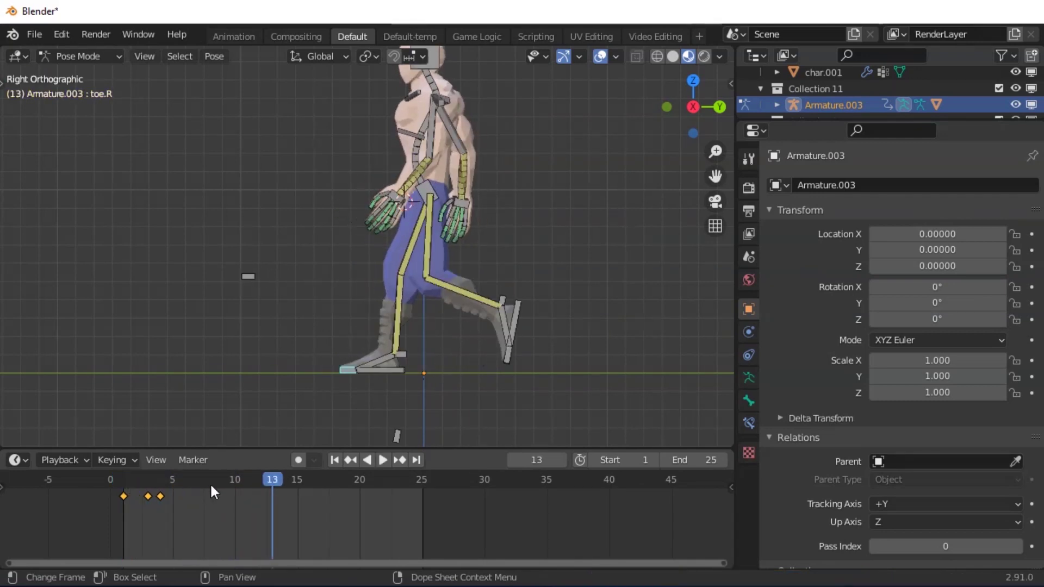
Insert a keyframe for the left toe bone's flat pose at frame 10
drag(278, 478, 237, 487)
click(445, 370)
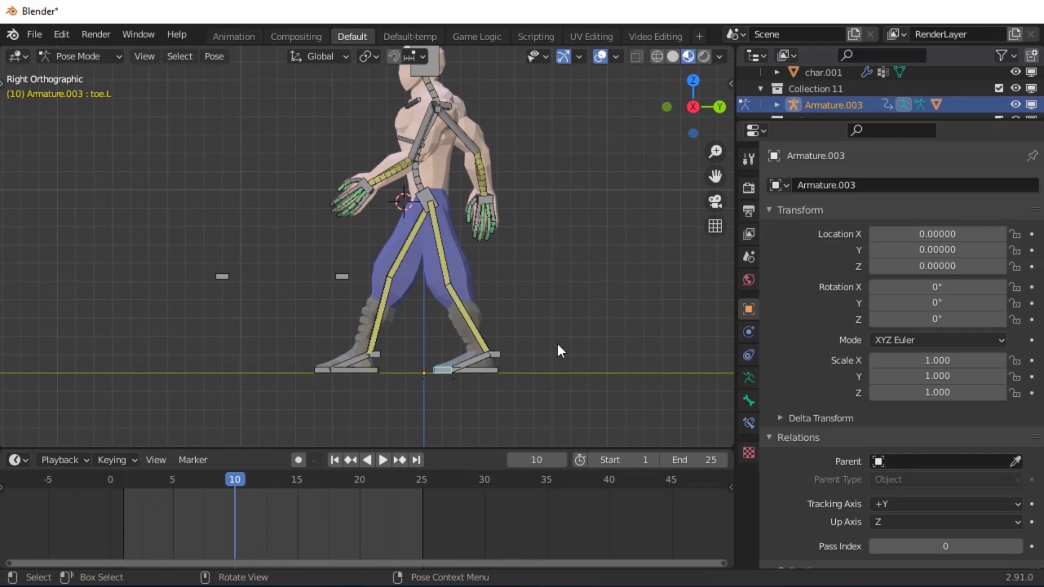
key(i)
At frame 12, rotate the left toe bone by about -35° so it flattens toward the floor
key(space)
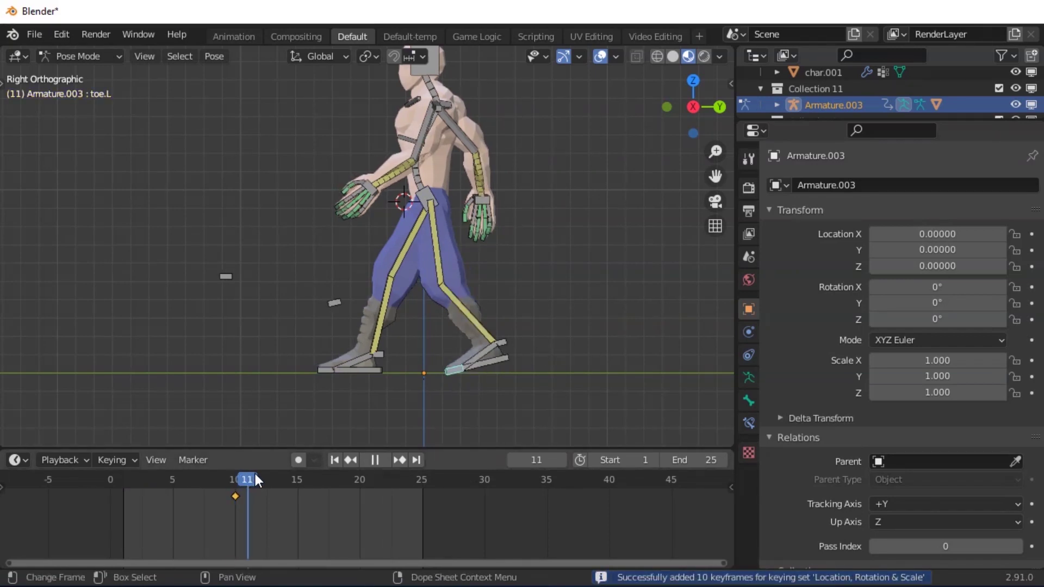
key(space)
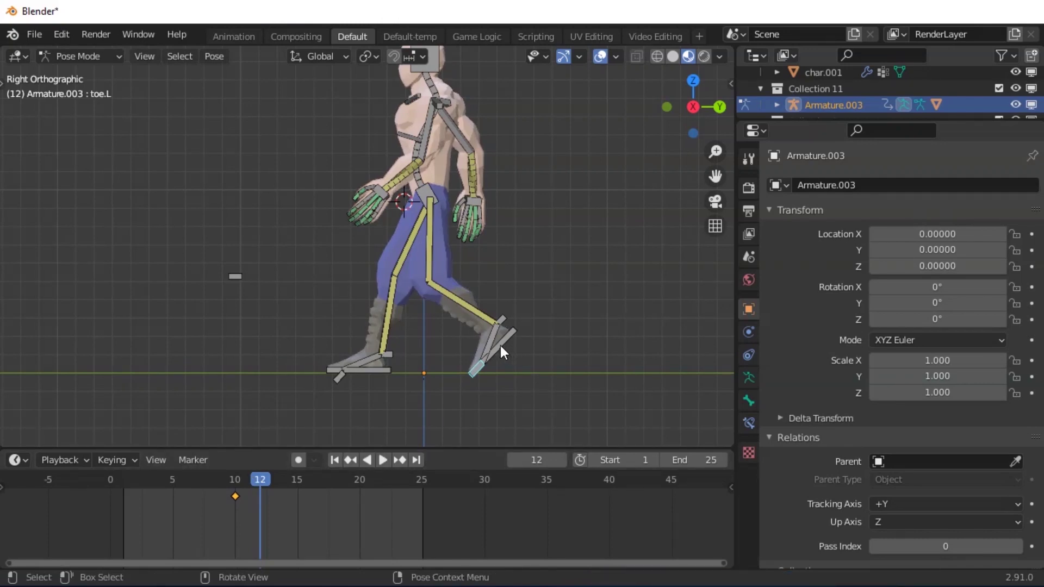
key(r)
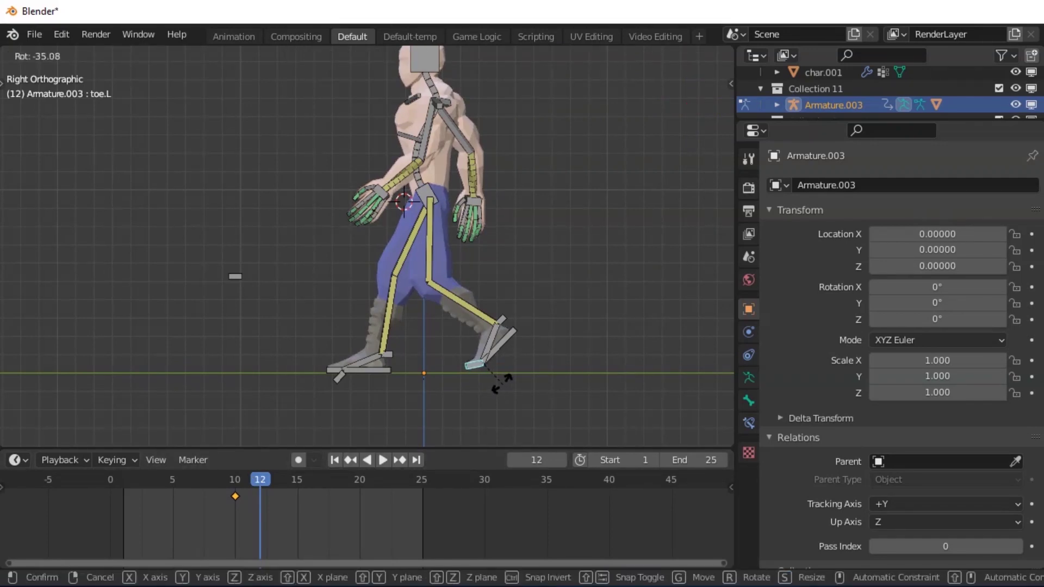
click(502, 345)
At frame 12, shift and tilt the left heel bone so the toes stay near the ground, and keyframe the left heel and toe bones
click(526, 356)
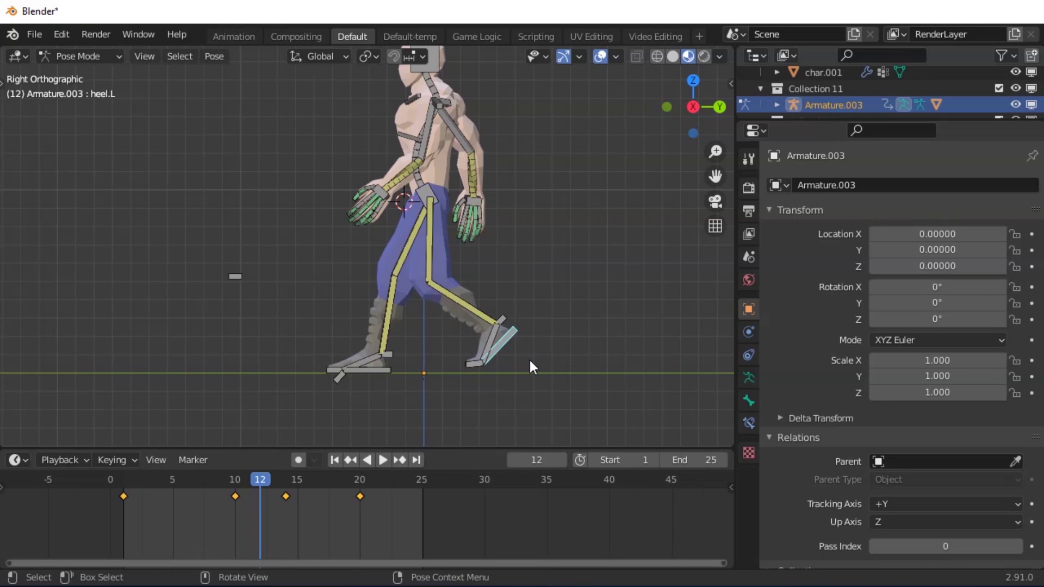
key(g)
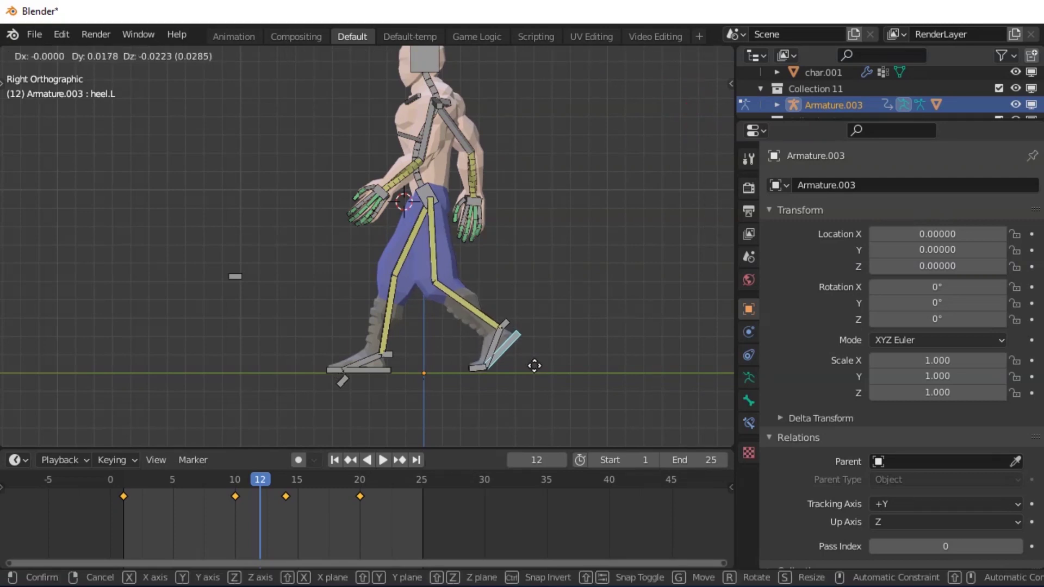
click(535, 366)
key(r)
click(579, 354)
key(g)
click(570, 373)
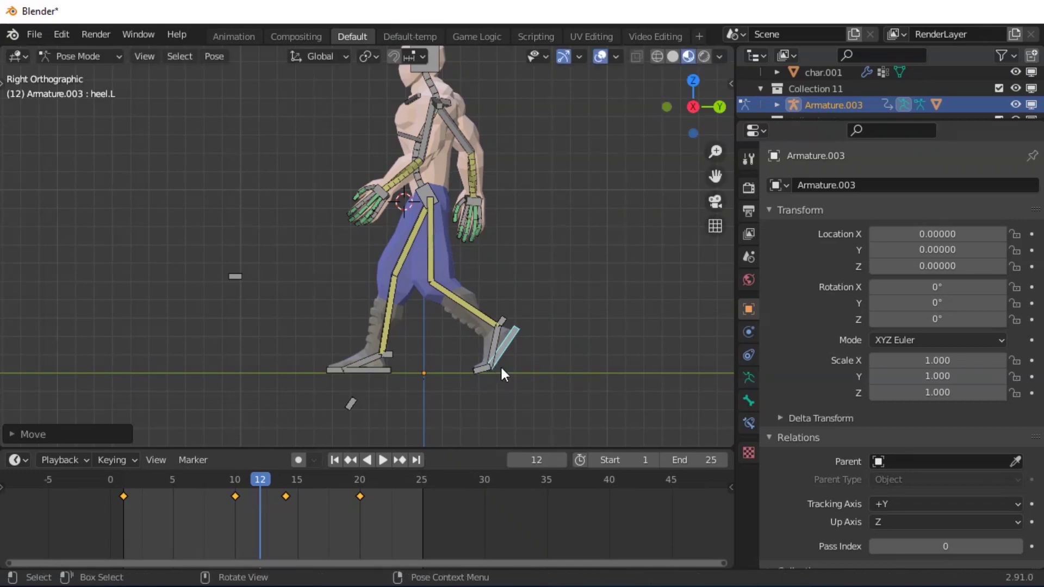
key(i)
click(486, 371)
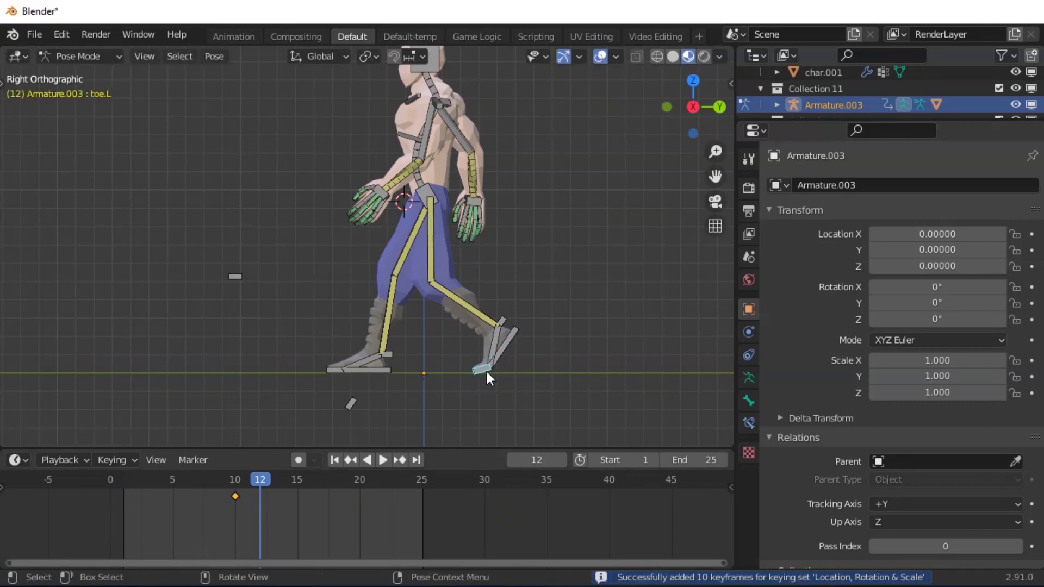
key(i)
At frame 13, clear the left toe bone's rotation and keyframe it, and play the animation to check the toe motion
key(space)
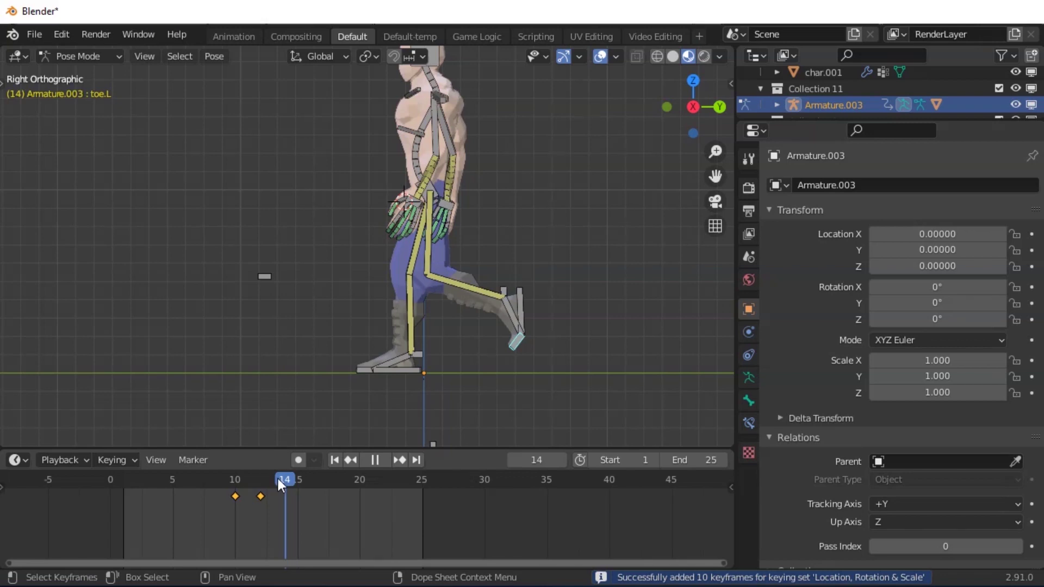
click(276, 481)
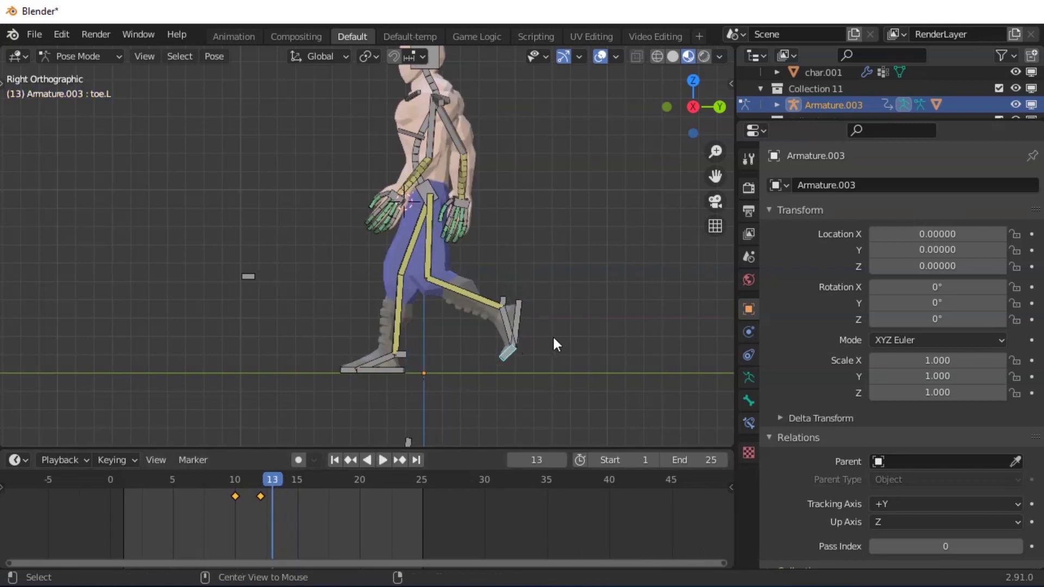
key(alt+r)
key(i)
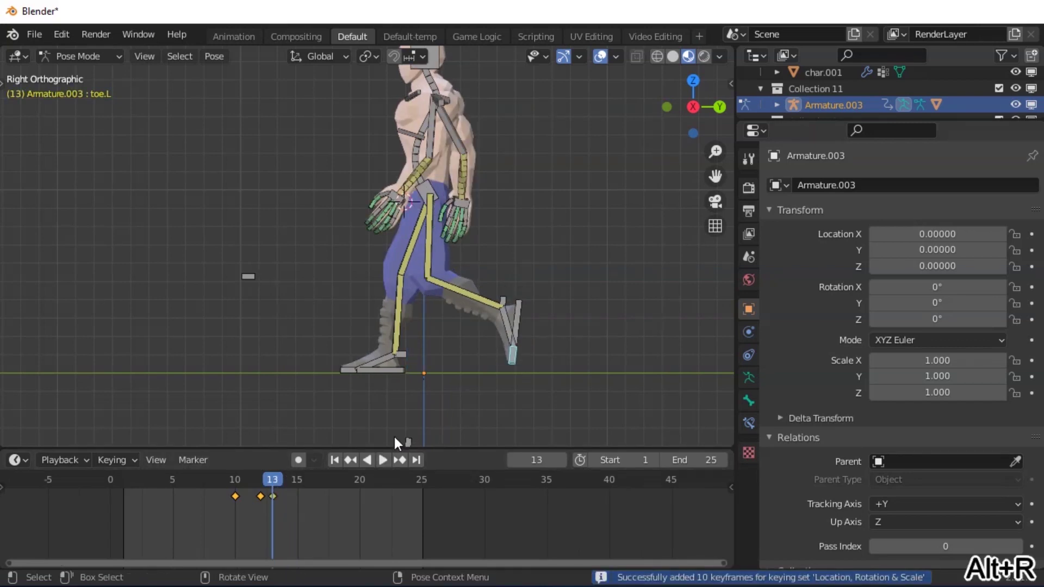
click(227, 487)
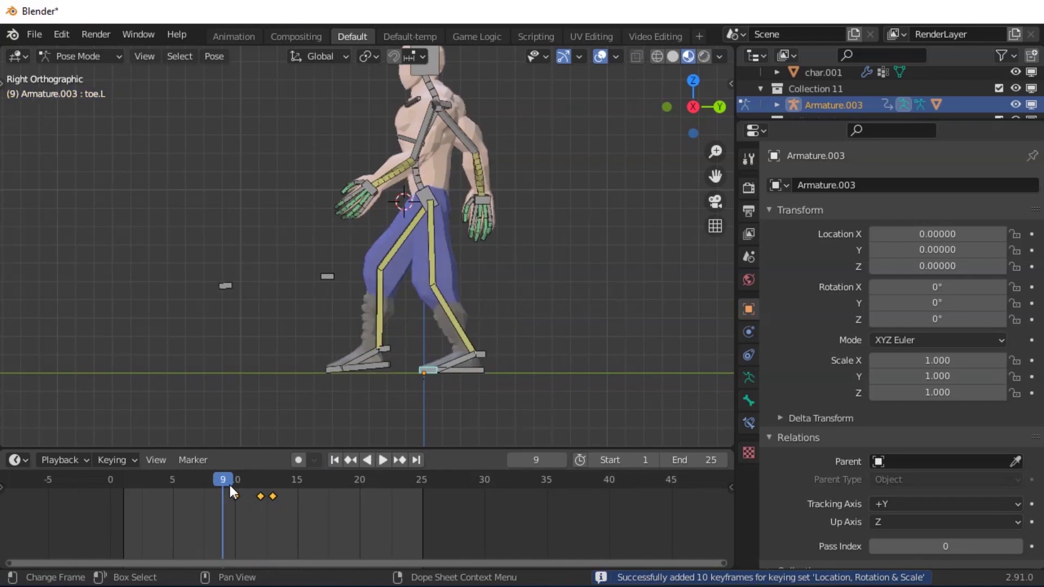
key(space)
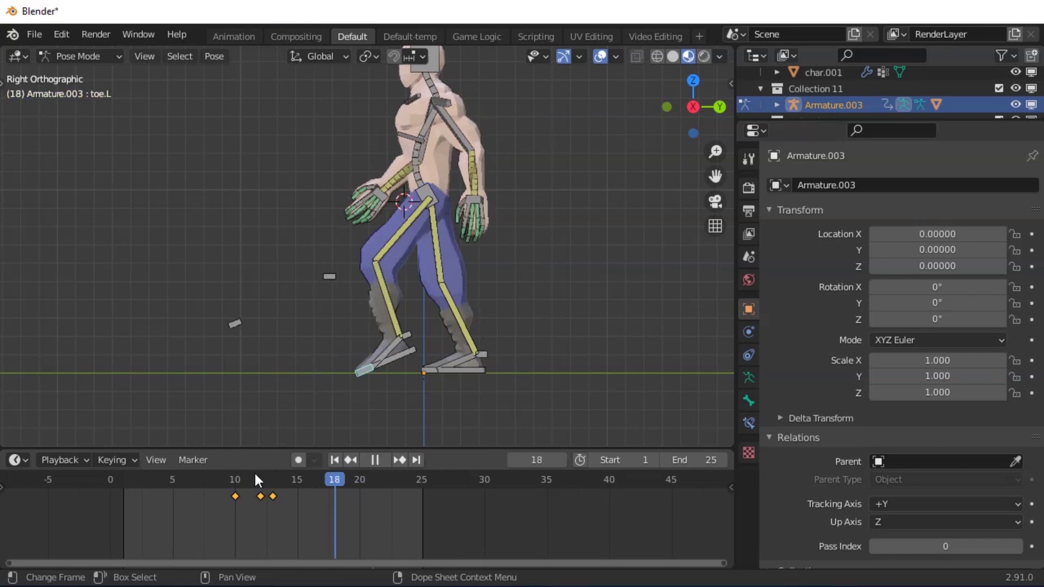
At frame 10, rotate the right heel bone so the front foot's toes lift off the ground, and insert a keyframe for it
click(238, 478)
key(space)
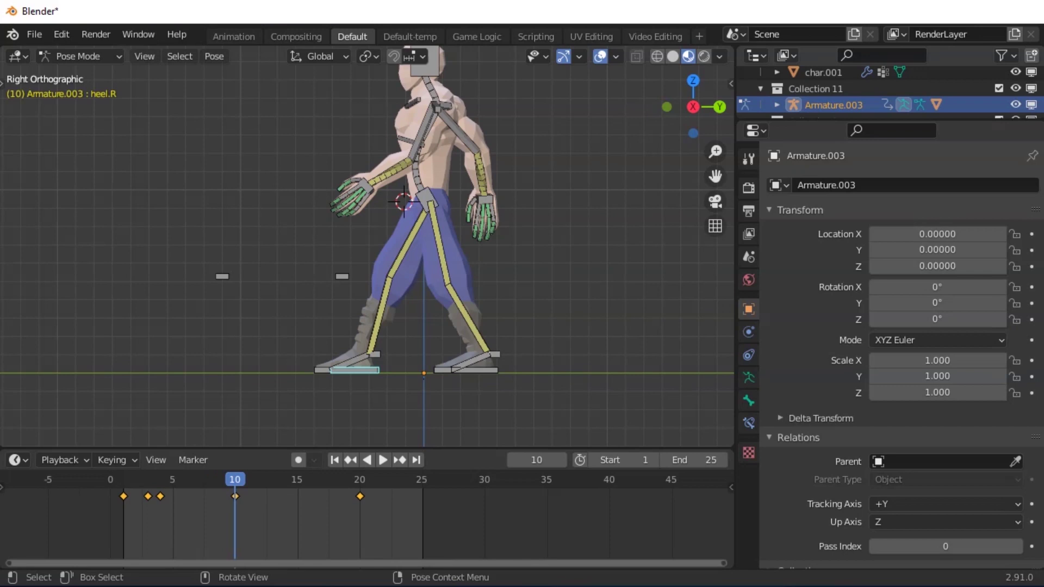
key(r)
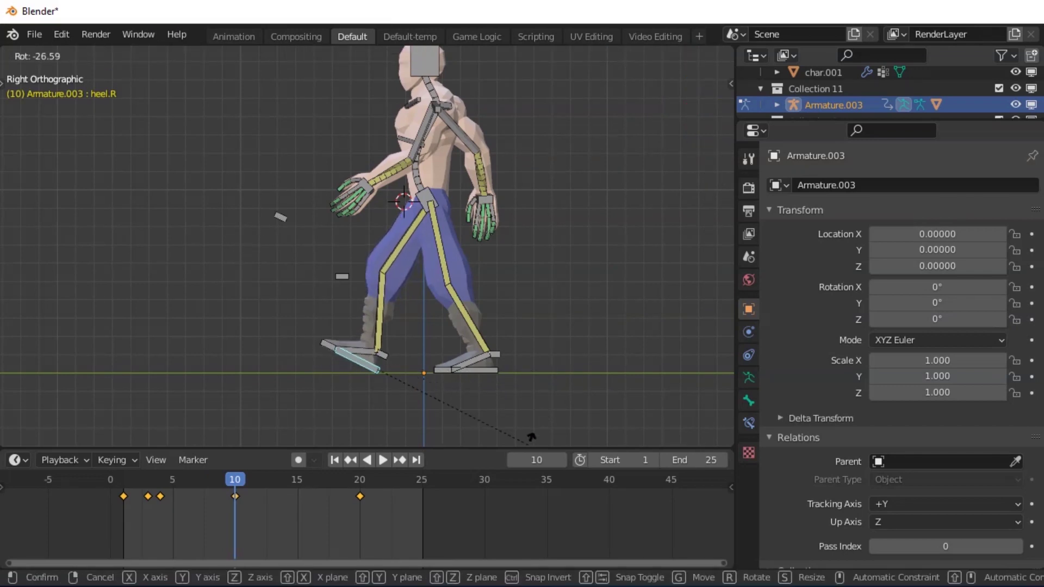
click(532, 432)
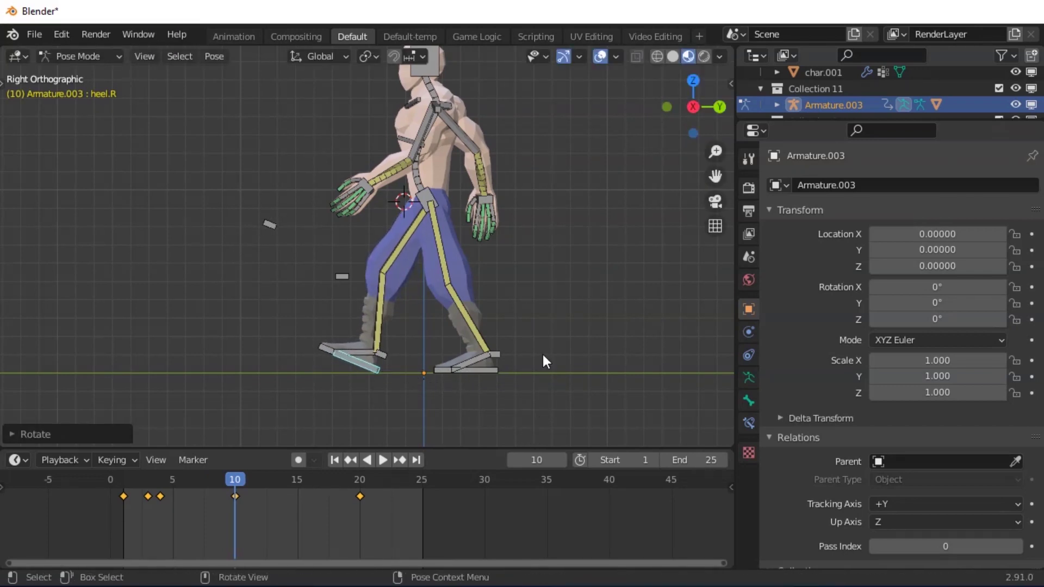
key(i)
At frame 15, clear the right heel bone's rotation so the foot lies flat, keyframe it, and review the walk cycle
key(space)
drag(243, 480, 295, 472)
key(space)
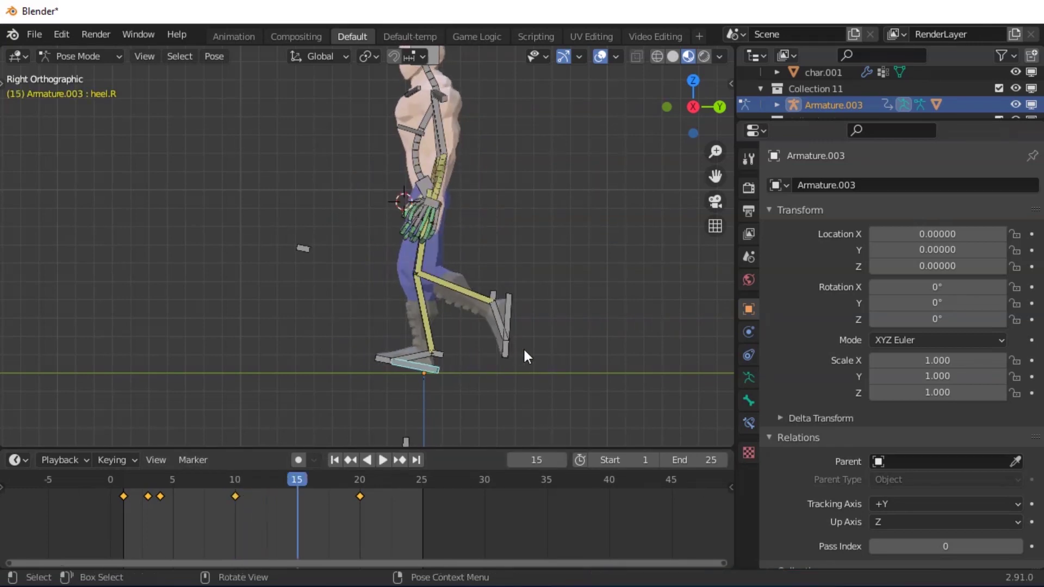
key(alt+r)
key(i)
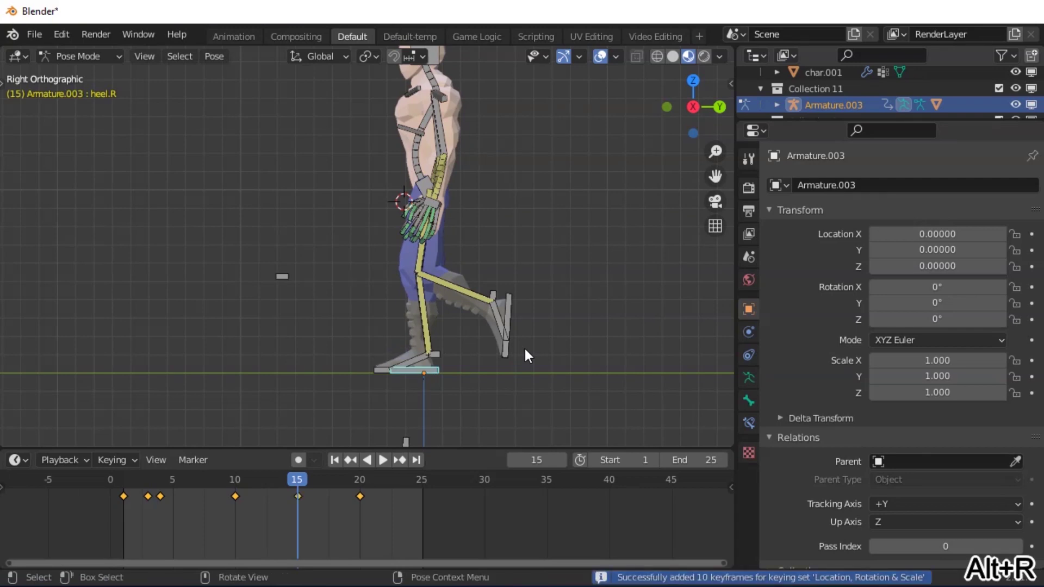
key(shift+ctrl+space)
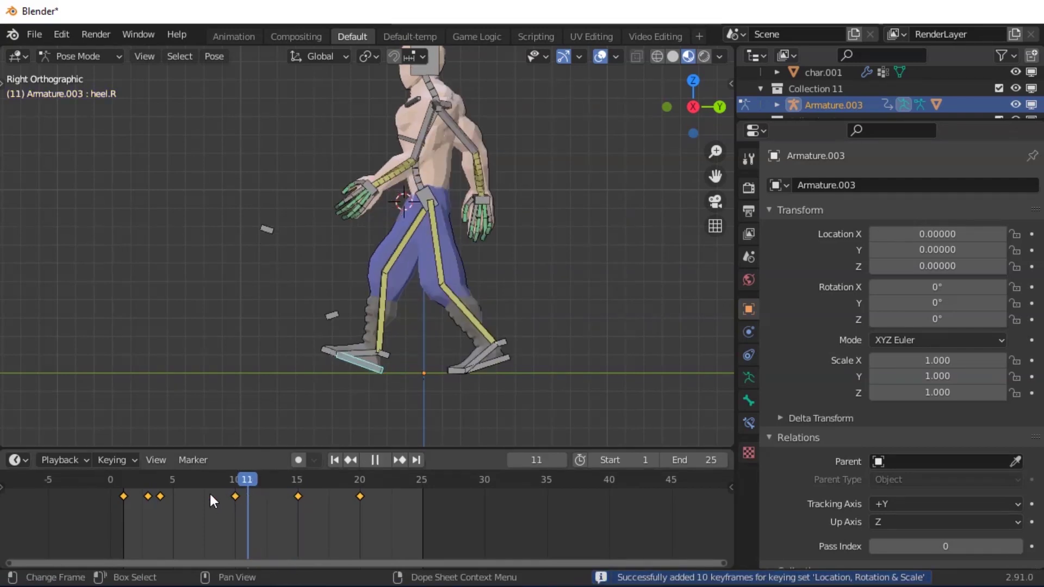
mouse_move(131, 497)
mouse_down()
mouse_move(126, 482)
mouse_move(187, 467)
mouse_move(296, 473)
mouse_move(239, 484)
mouse_move(310, 471)
mouse_move(361, 478)
mouse_move(122, 492)
mouse_up()
key(space)
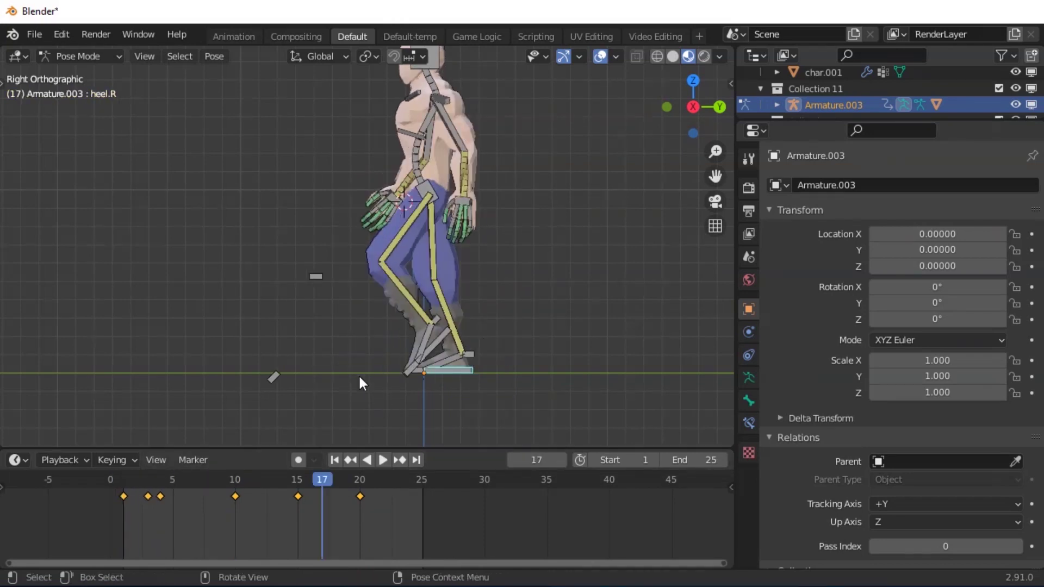
At frame 1, rotate the left heel bone so the front foot lands with raised toes, and insert a keyframe for it
click(125, 476)
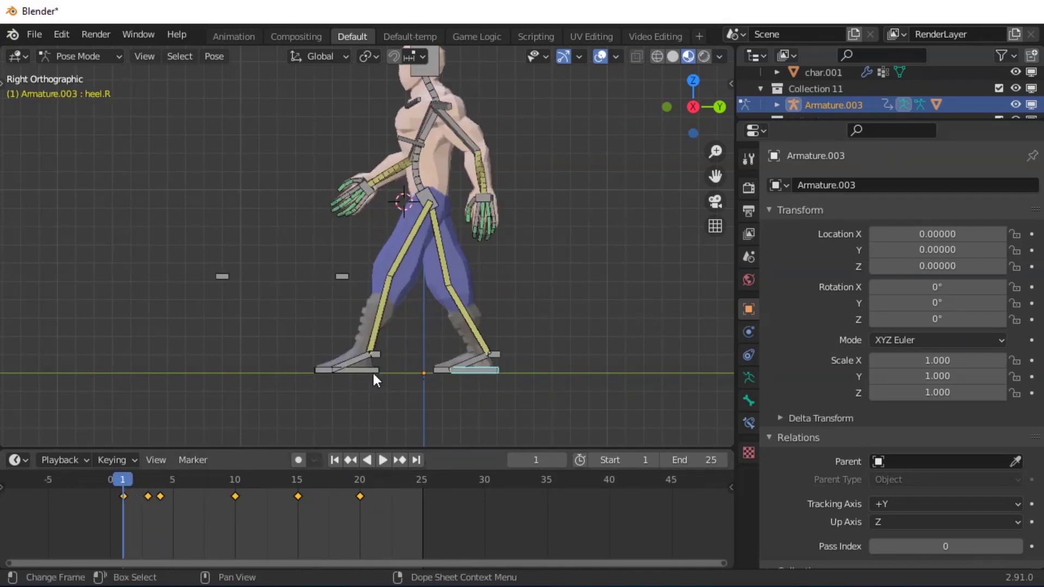
click(359, 371)
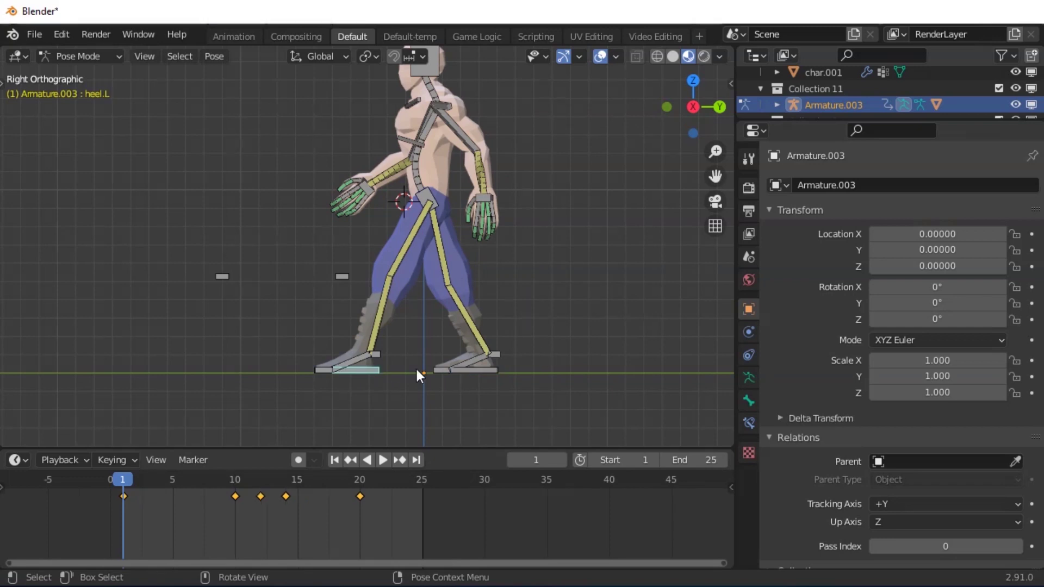
key(r)
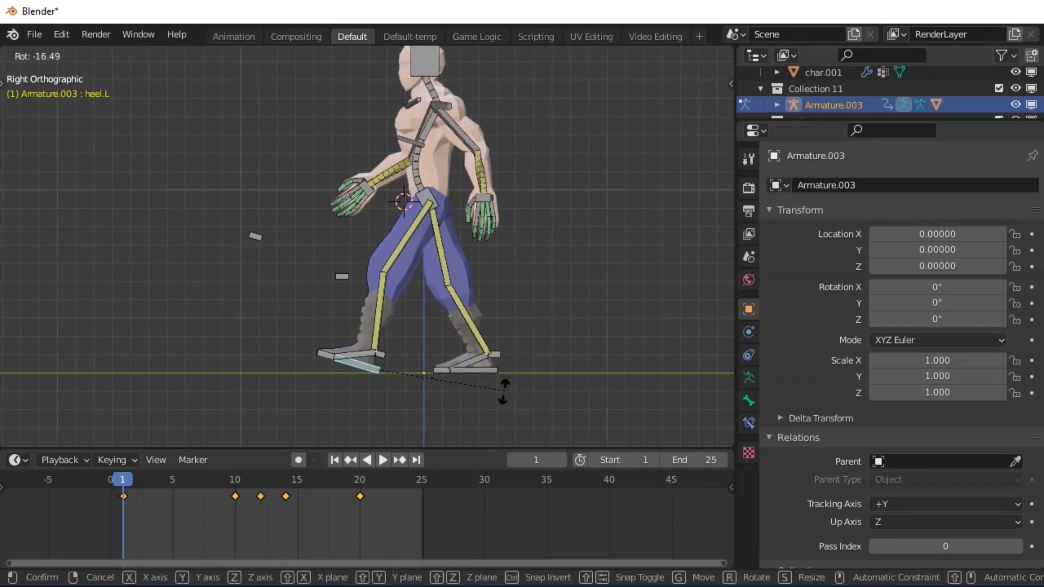
click(503, 393)
key(i)
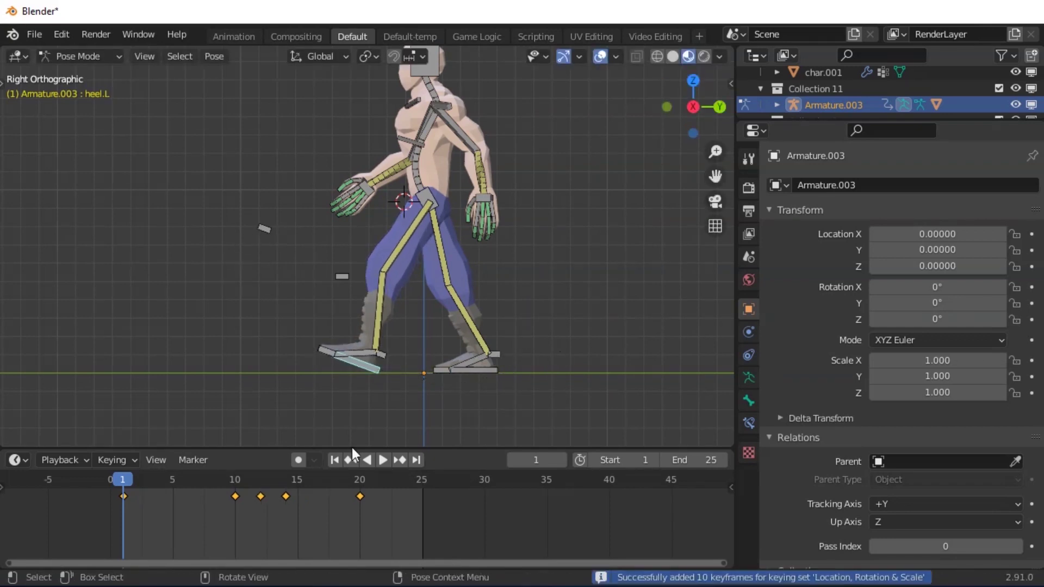
At frame 5, clear the left heel bone's rotation so the foot lies flat, and insert a keyframe for it
key(space)
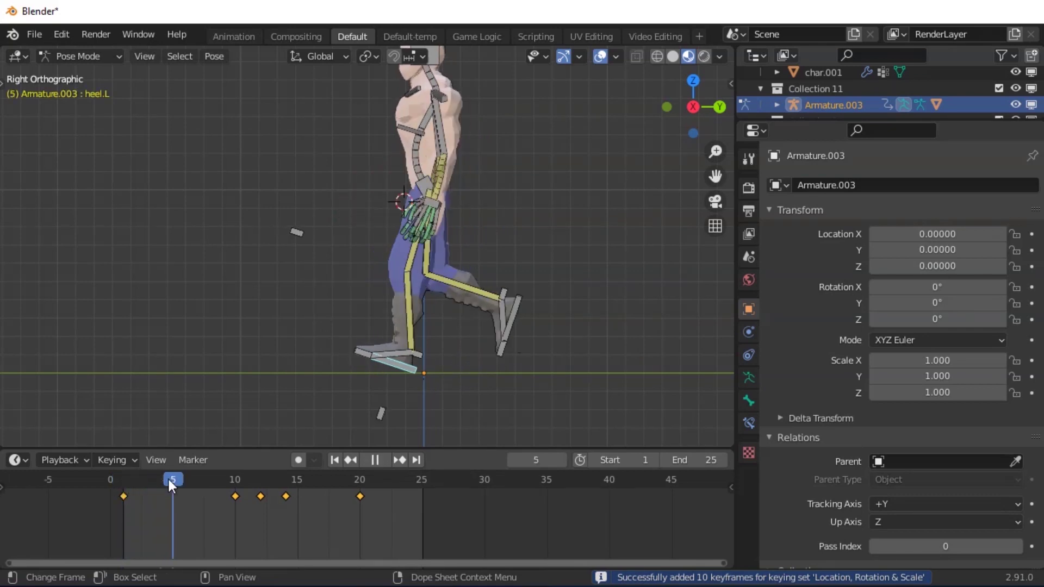
key(space)
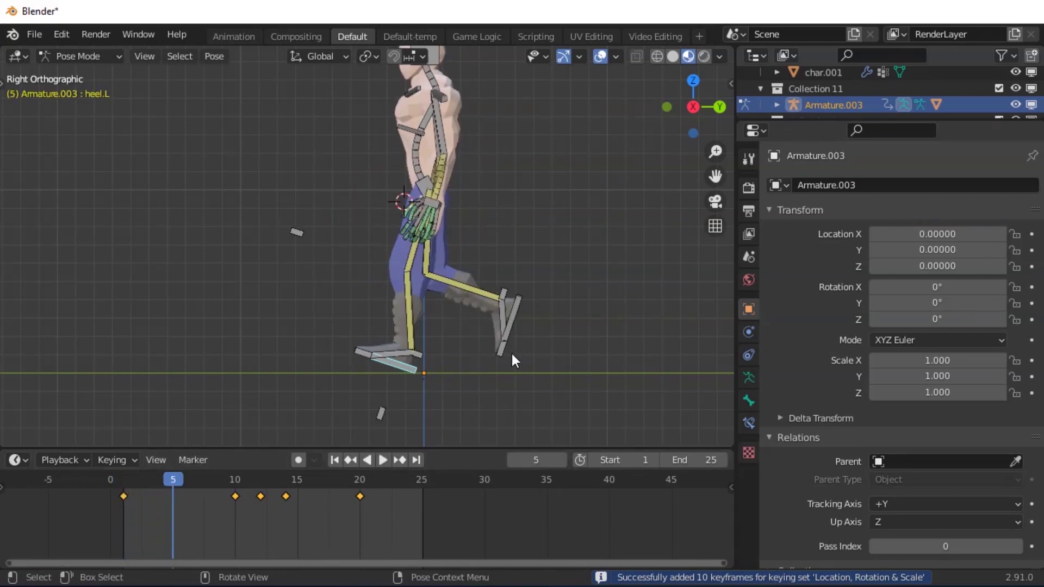
key(alt+r)
key(i)
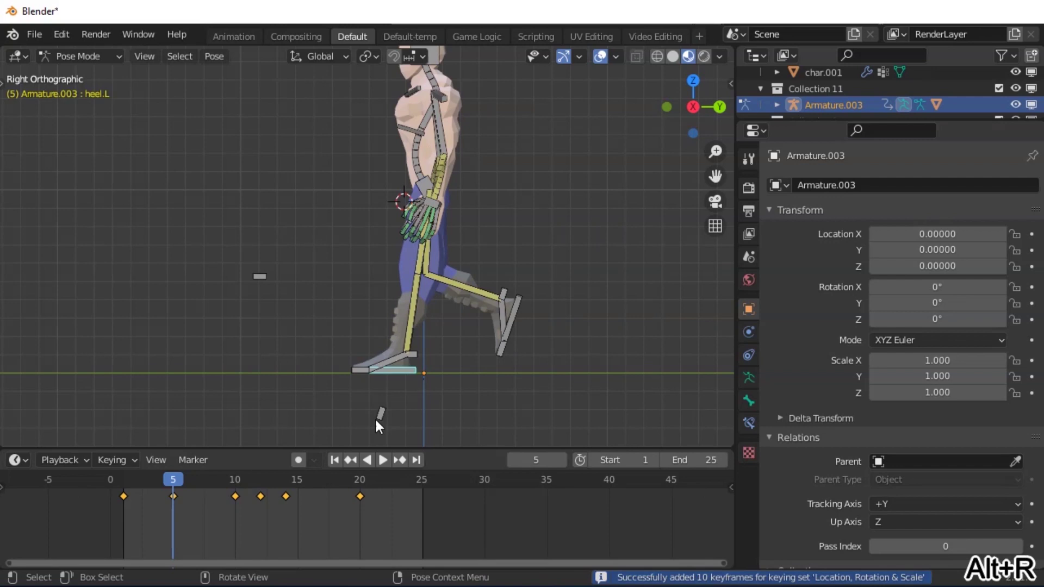
Duplicate the left heel bone's frame 1 keyframe onto frame 20, and play the cycle to check the loop
click(124, 497)
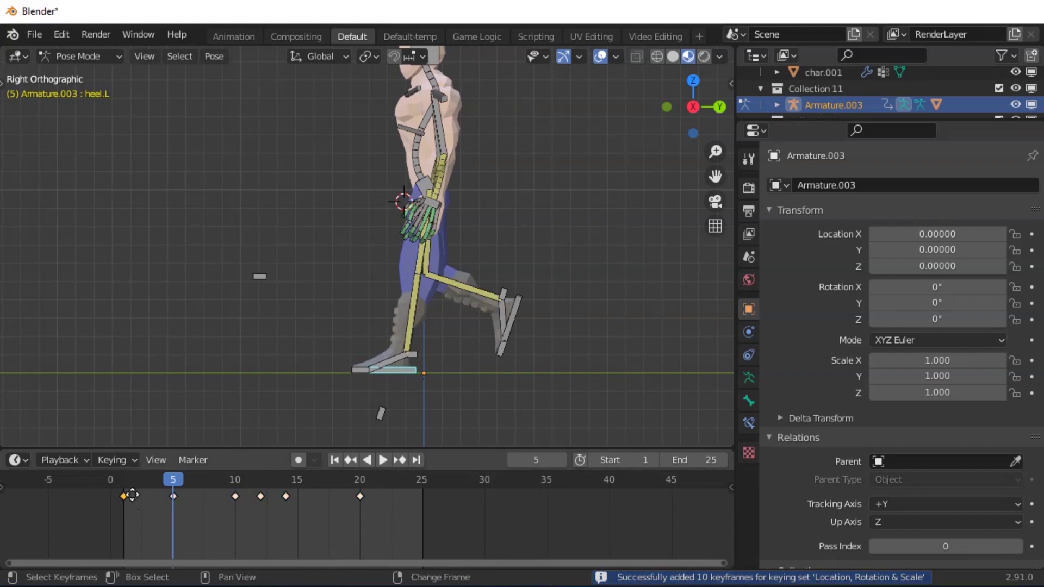
key(g)
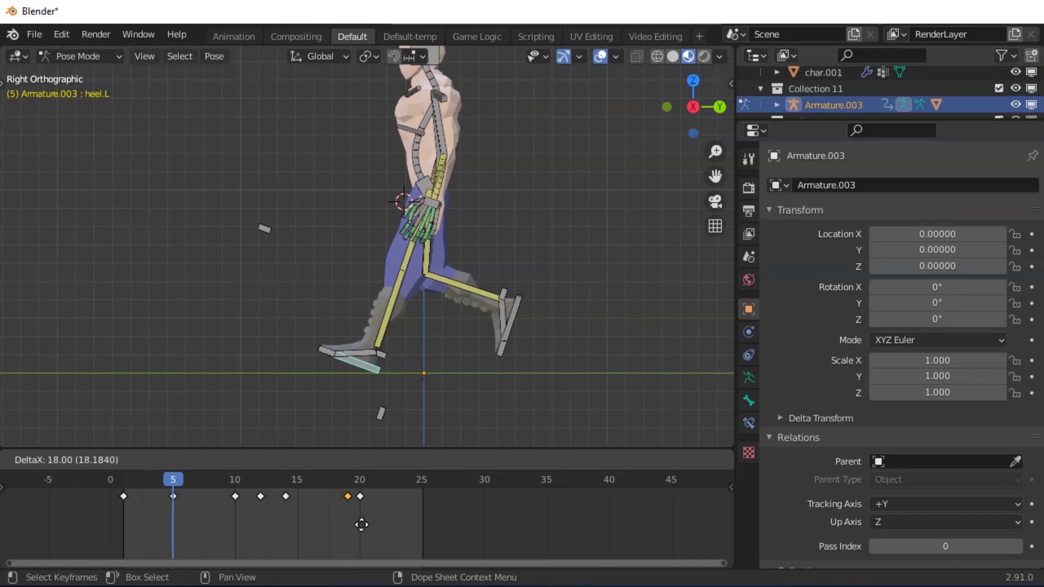
click(354, 524)
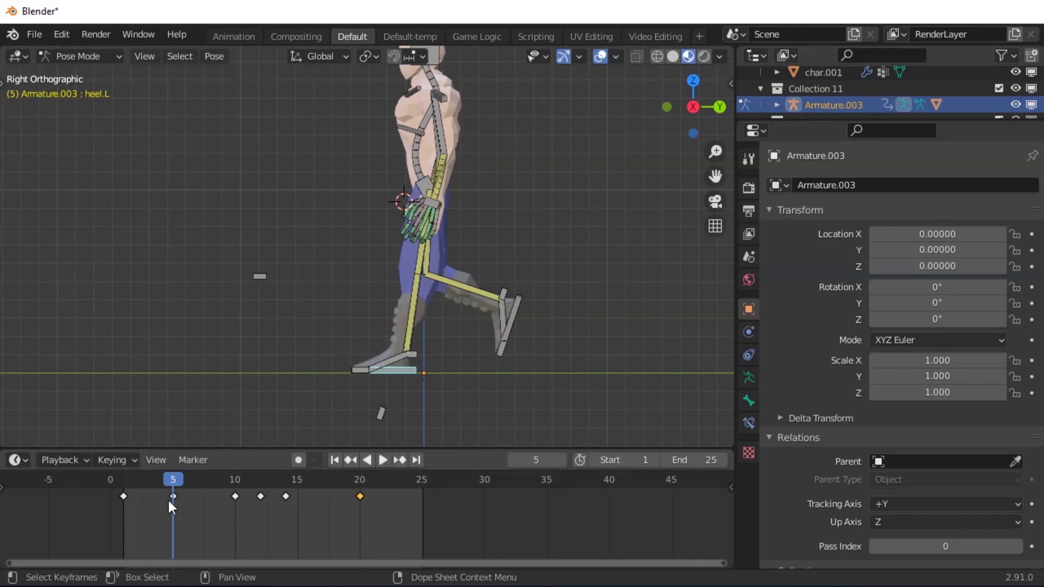
key(space)
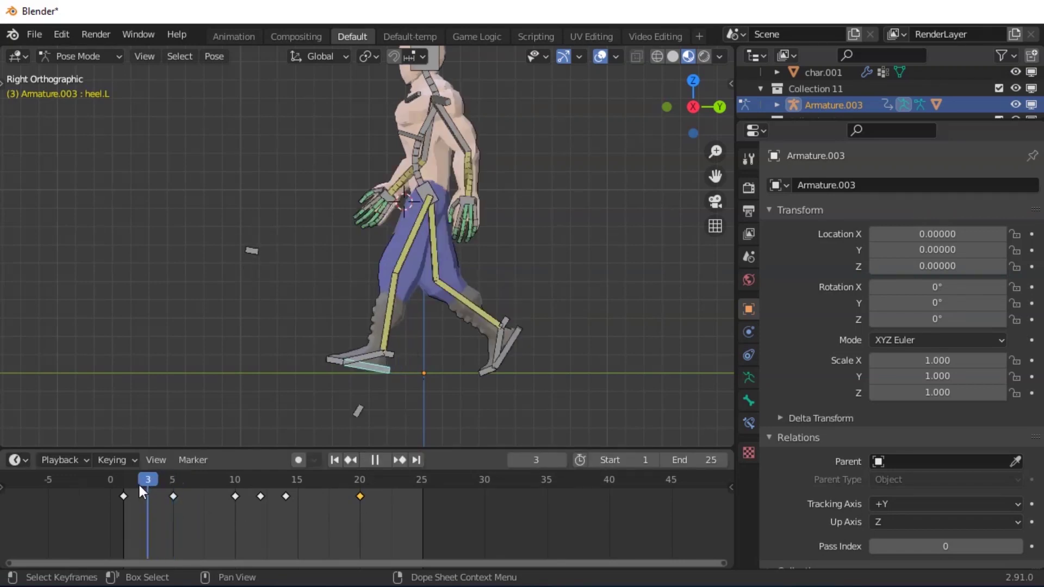
Bring the whole character into the side view and play the walk cycle to review the heel motion
key(Escape)
shift+middle_drag(365, 328, 337, 389)
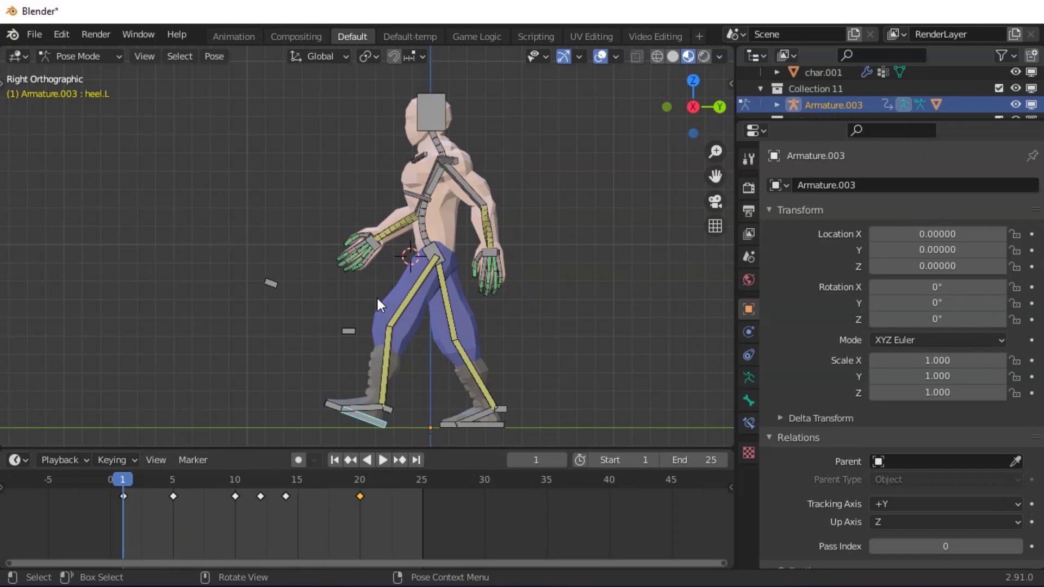
key(space)
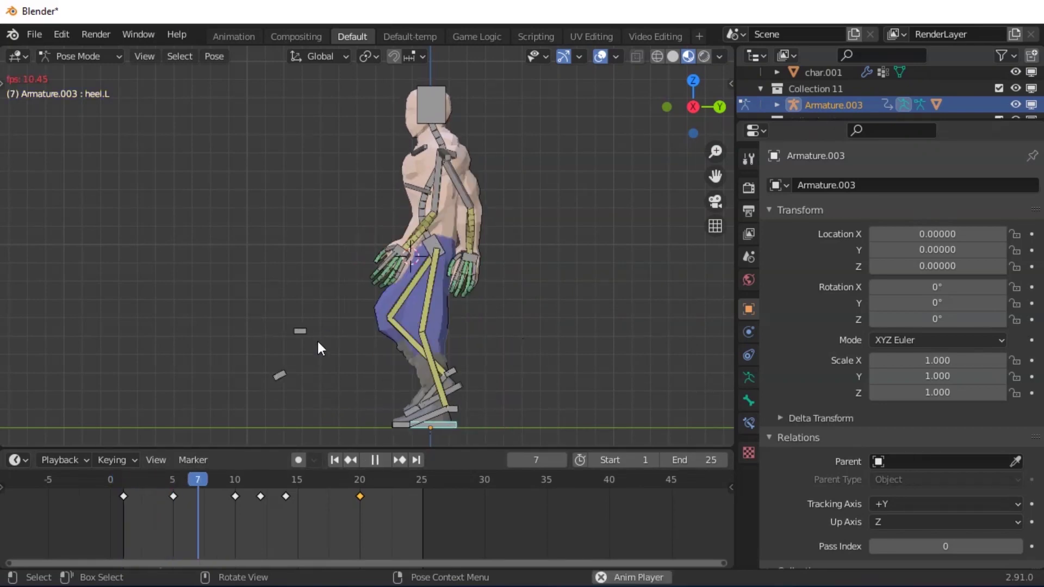
key(space)
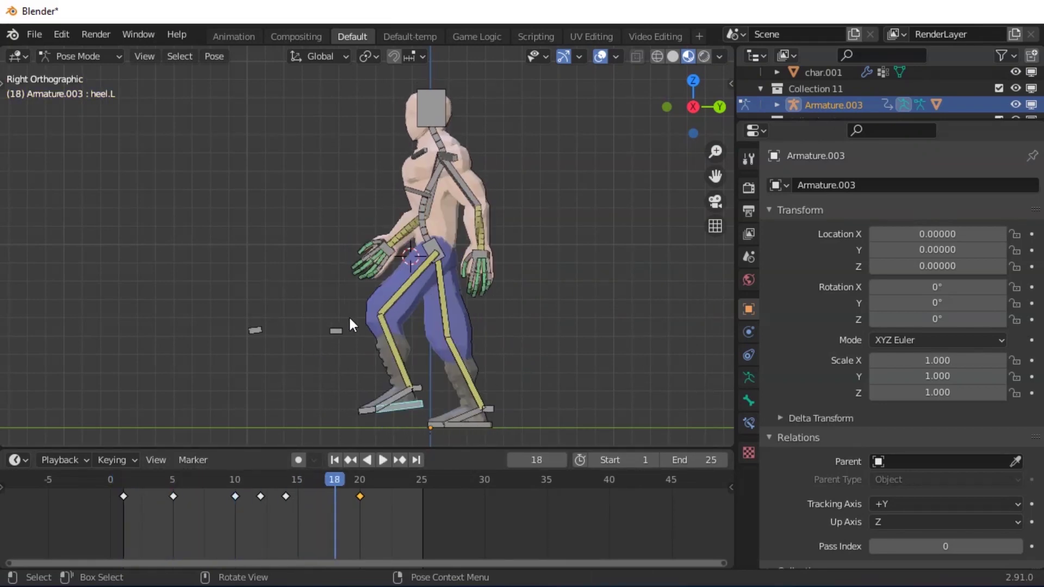
At frame 1, rotate the spine.02 bone slightly so the torso leans forward, and insert a keyframe for it
click(123, 479)
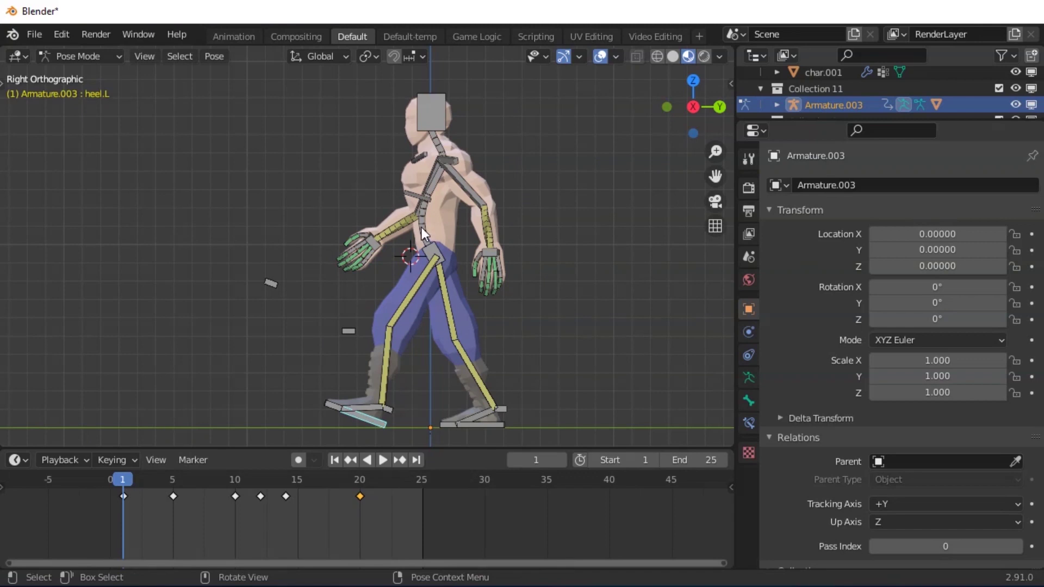
click(437, 228)
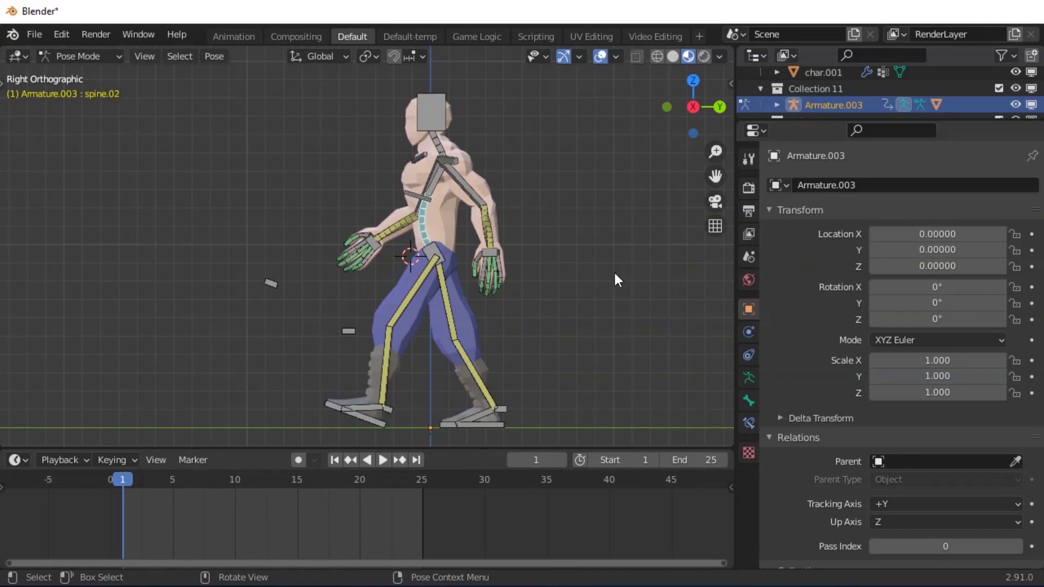
key(r)
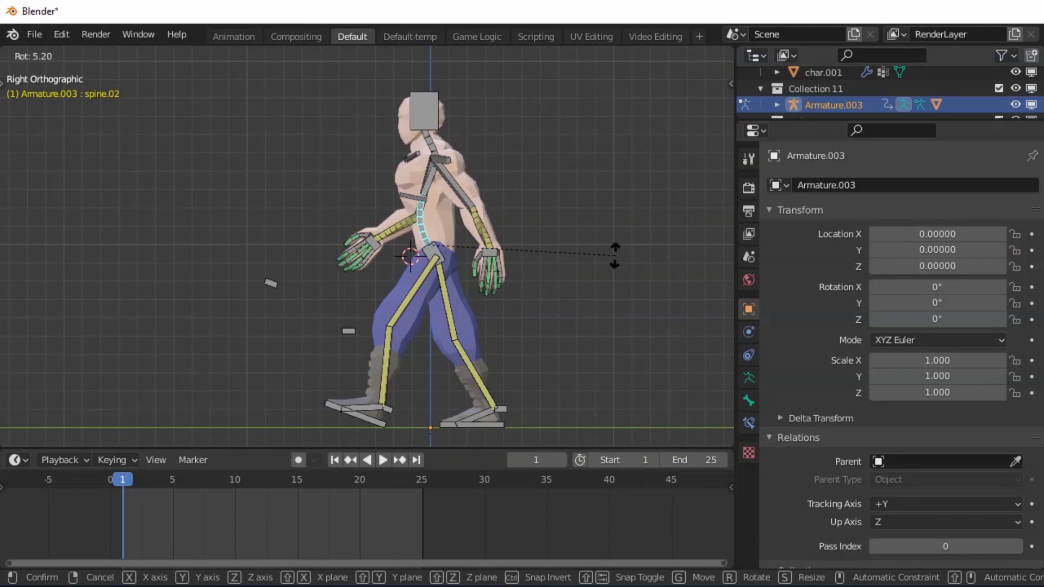
click(612, 265)
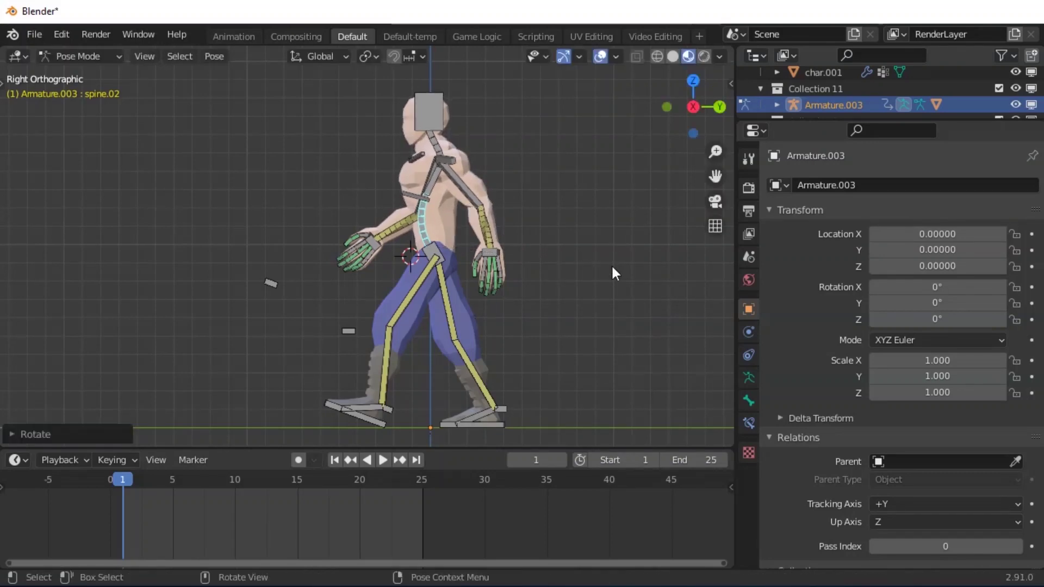
key(i)
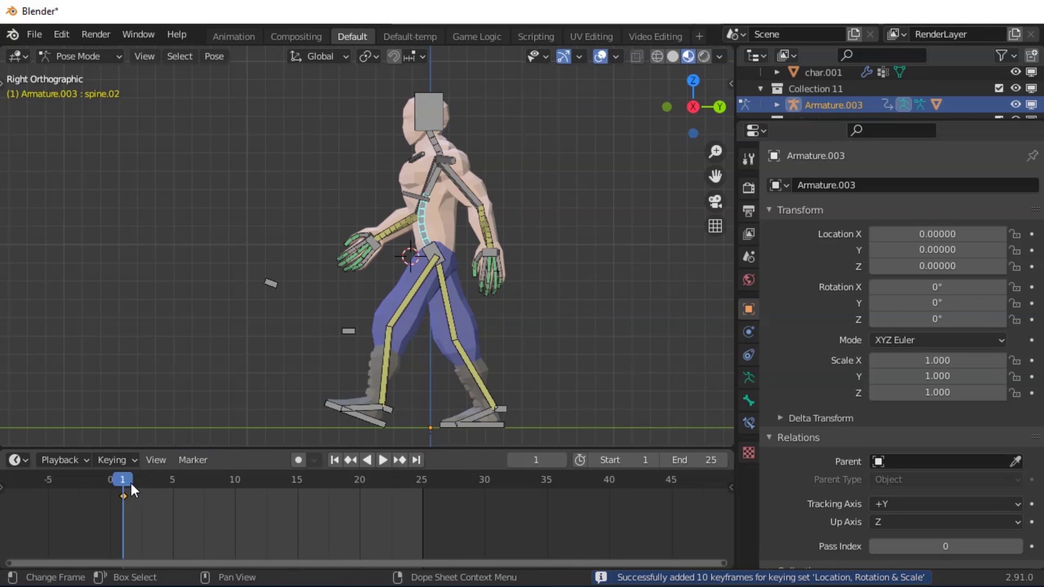
At frame 5, clear the spine.02 bone's rotation so the torso is upright, and insert a keyframe for it
key(space)
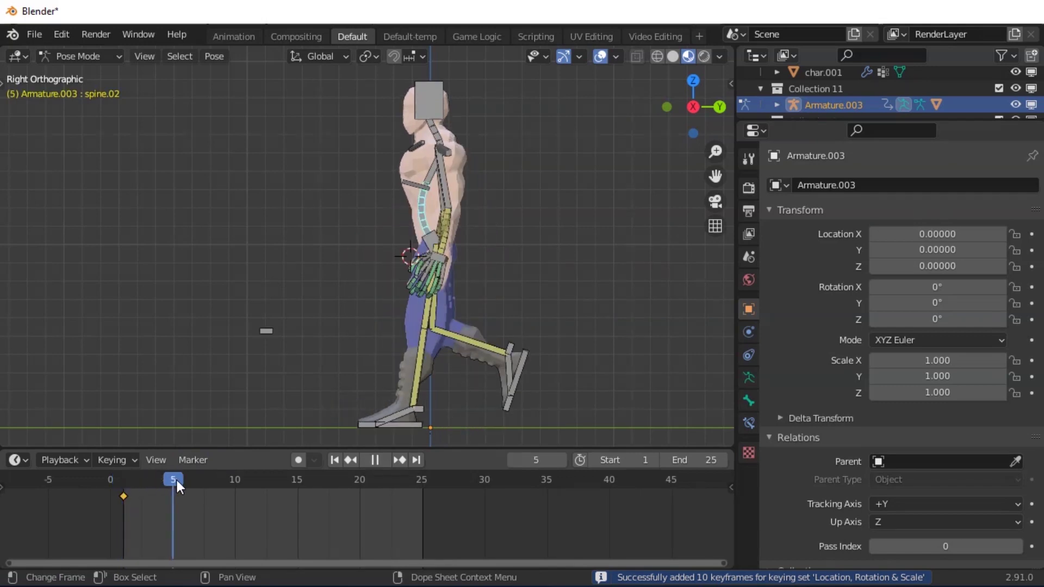
click(174, 480)
key(space)
key(alt+r)
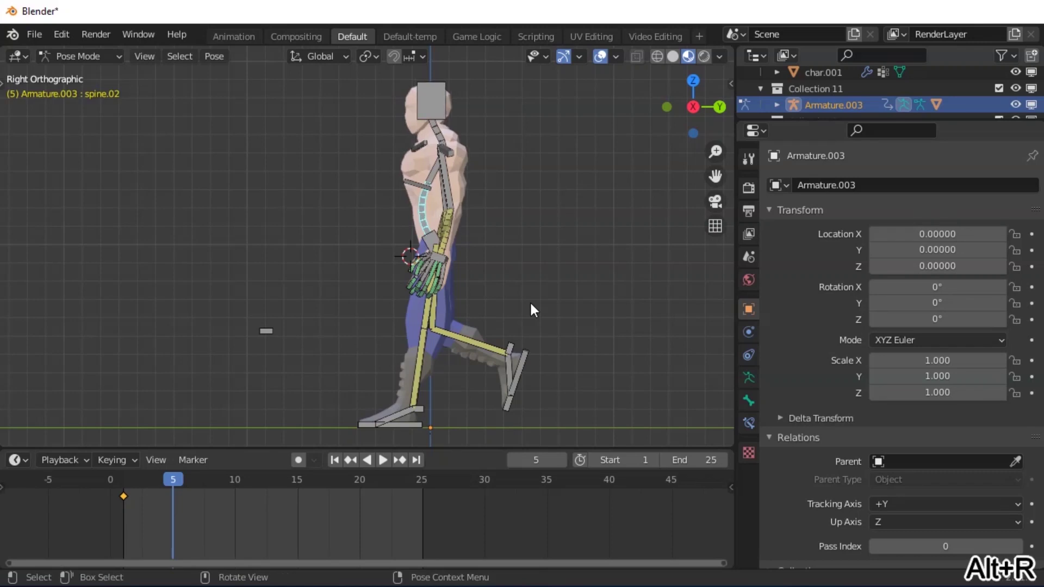
key(i)
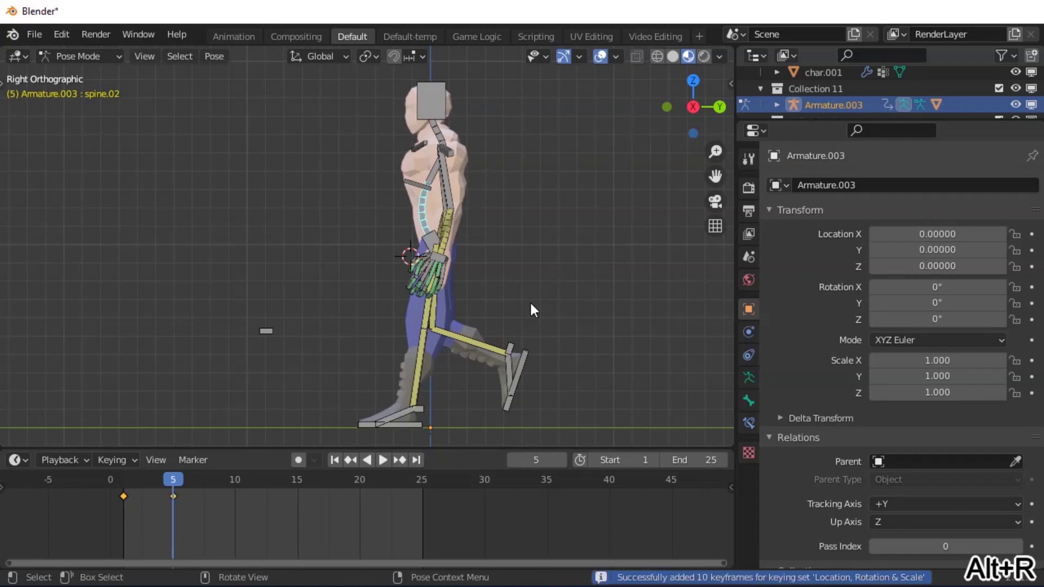
Duplicate the spine.02 bone's forward-lean keyframe from frame 1 onto frames 10 and 20, and its upright frame 5 keyframe onto frame 15
click(124, 496)
key(shift+d)
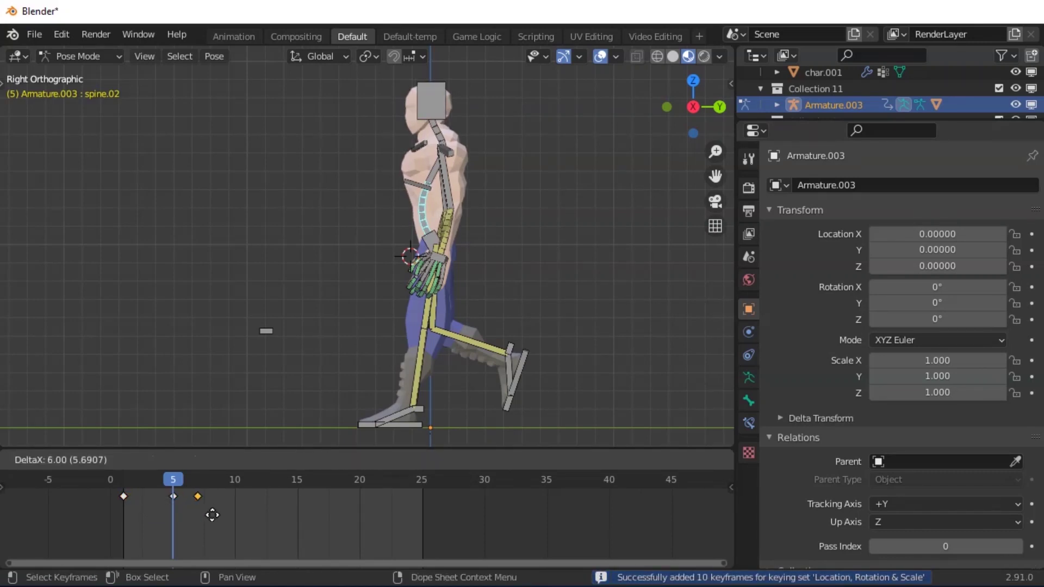
click(234, 514)
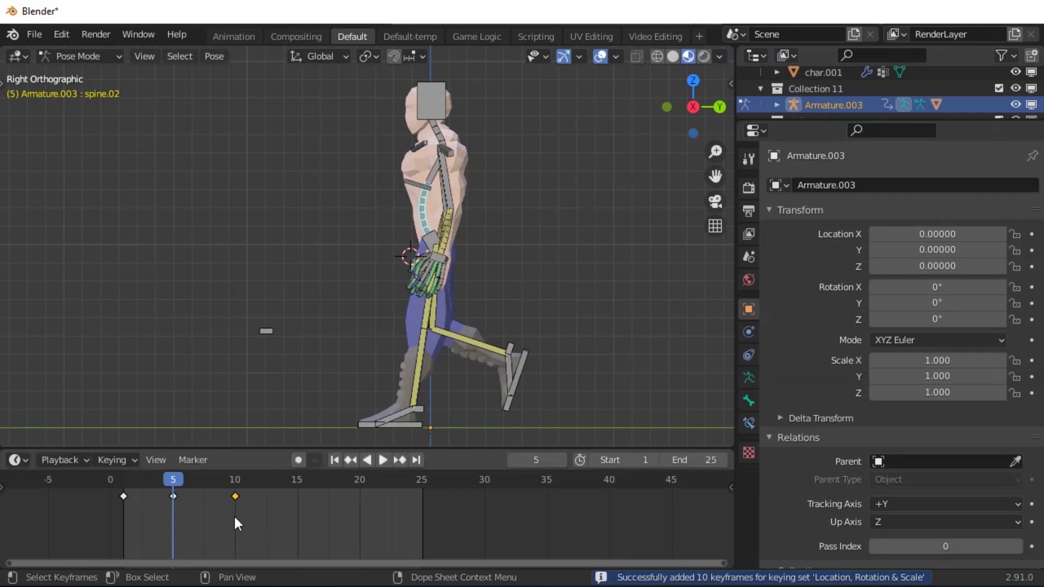
click(174, 496)
key(shift+d)
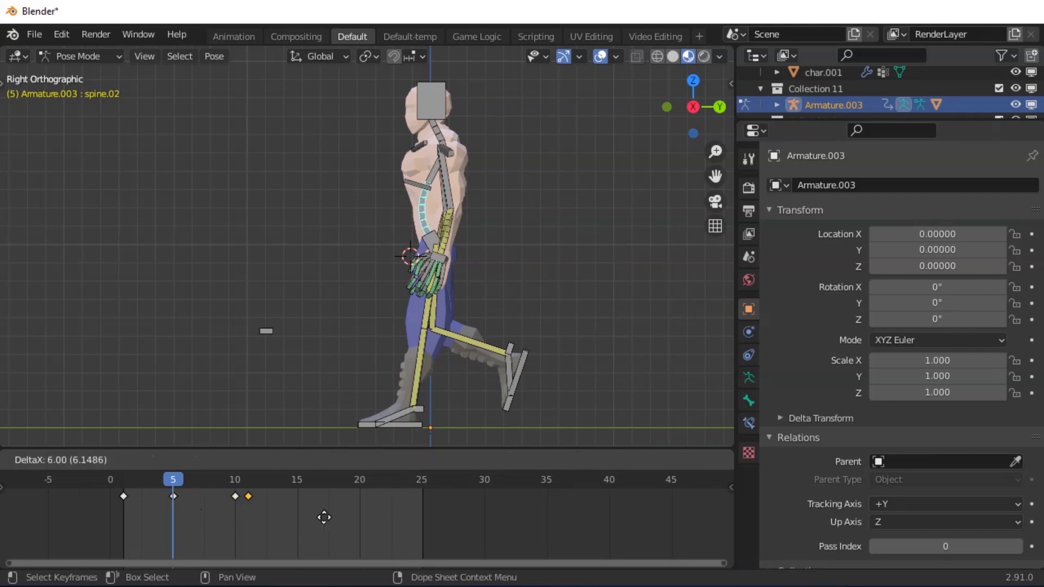
click(296, 514)
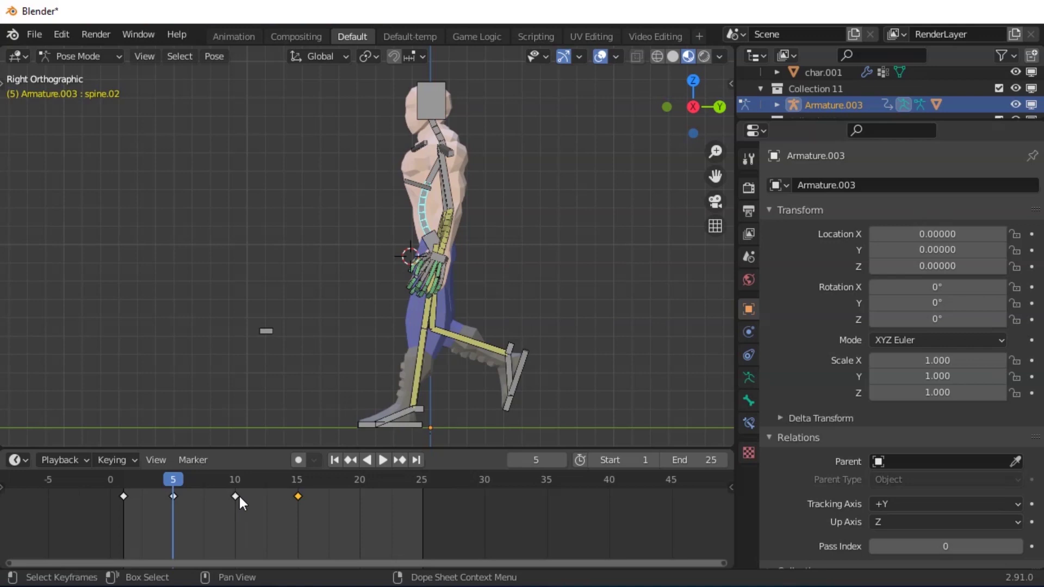
key(shift+d)
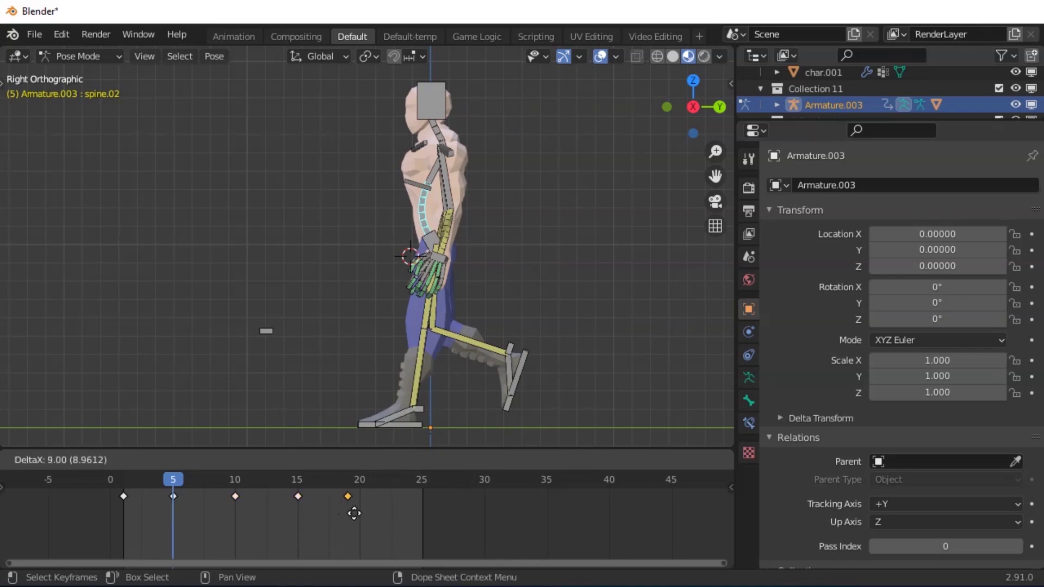
click(349, 511)
Play the walk cycle in side view to review the torso's forward lean
key(space)
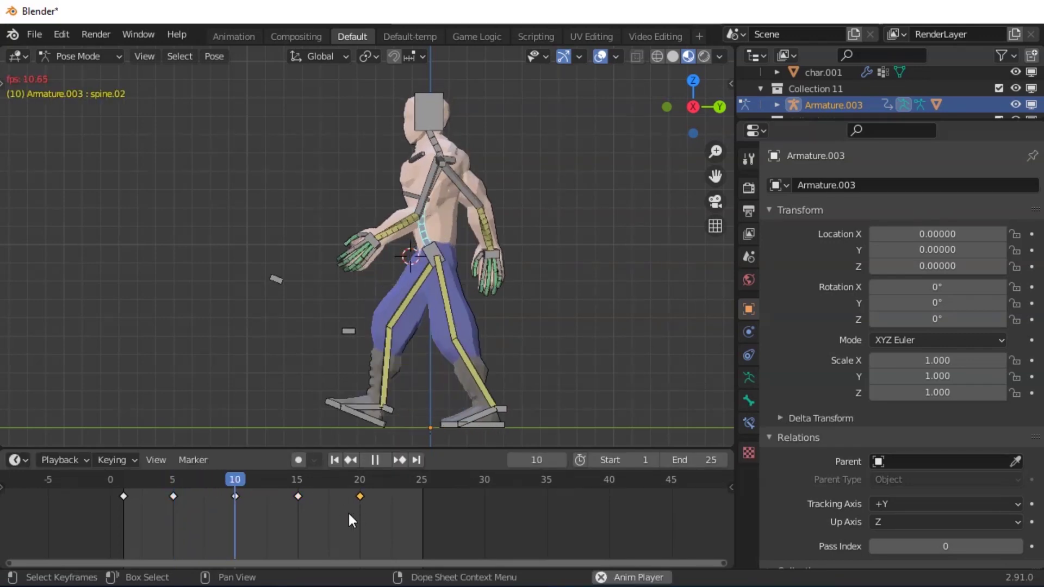
key(space)
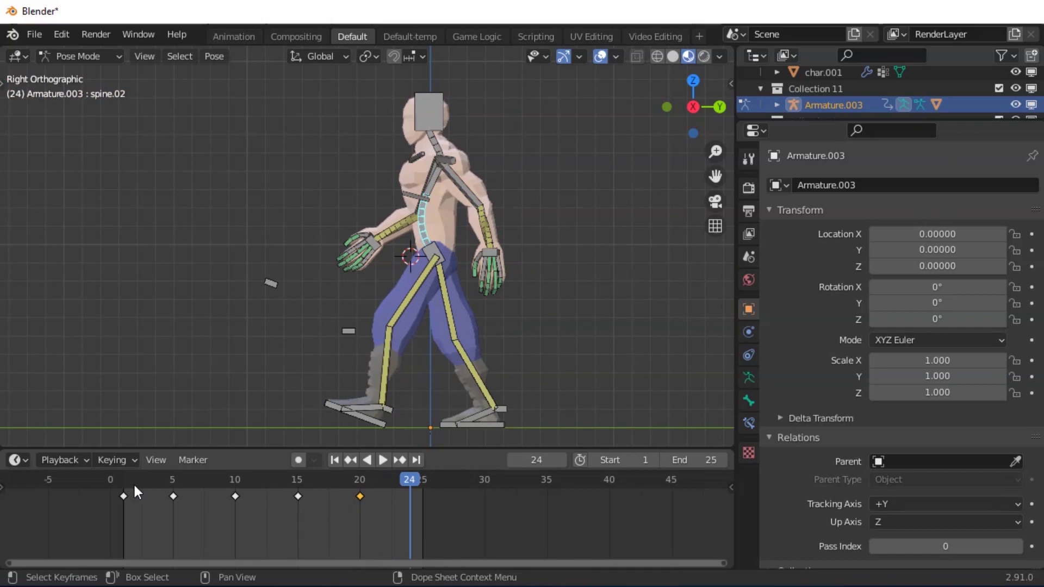
key(space)
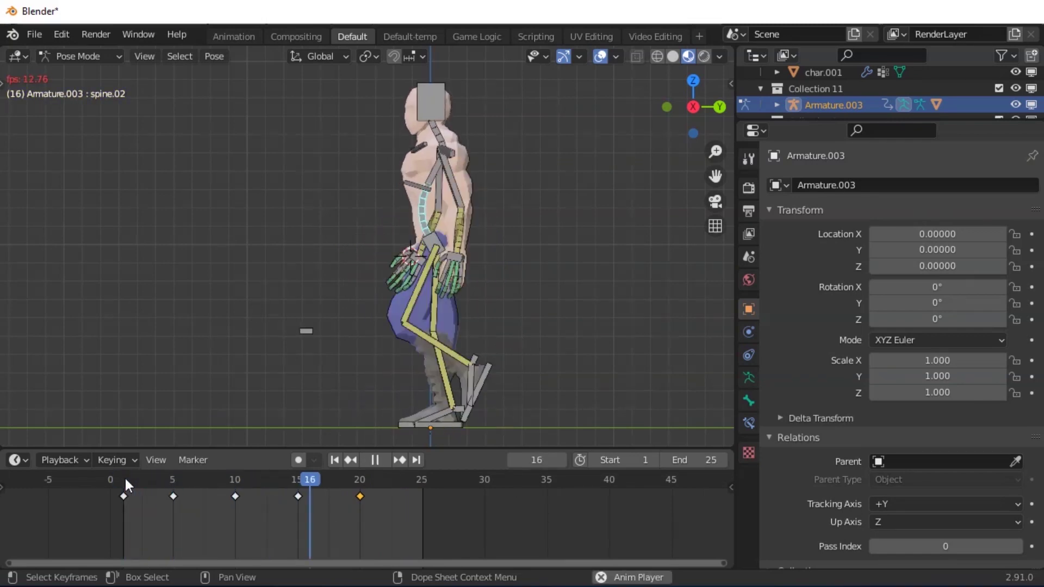
key(space)
At frame 1, select both shoulder bones and rotate them about 5° in front view, raising the left shoulder and lowering the right
middle_drag(410, 326, 506, 308)
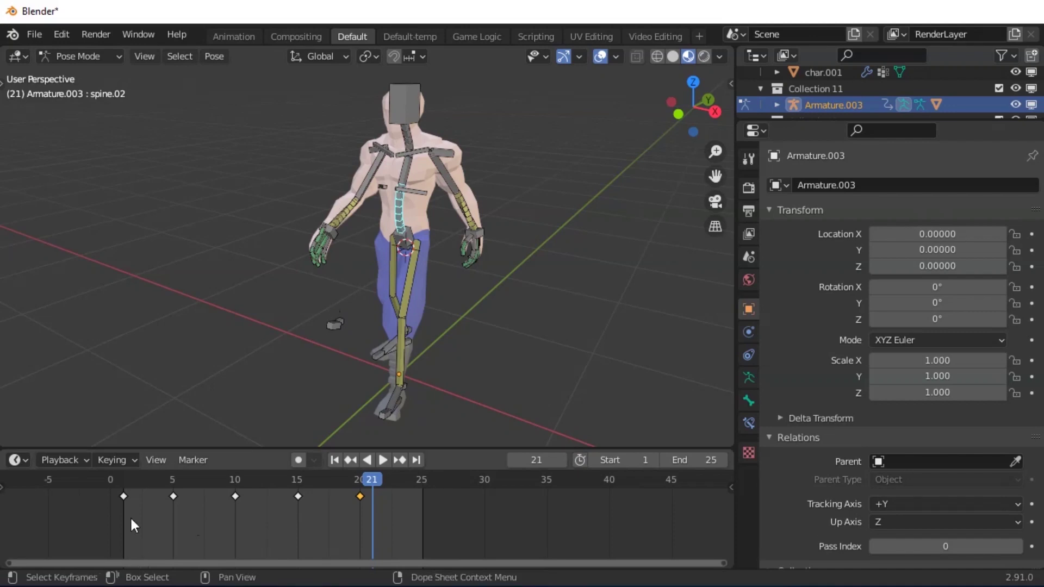
click(124, 480)
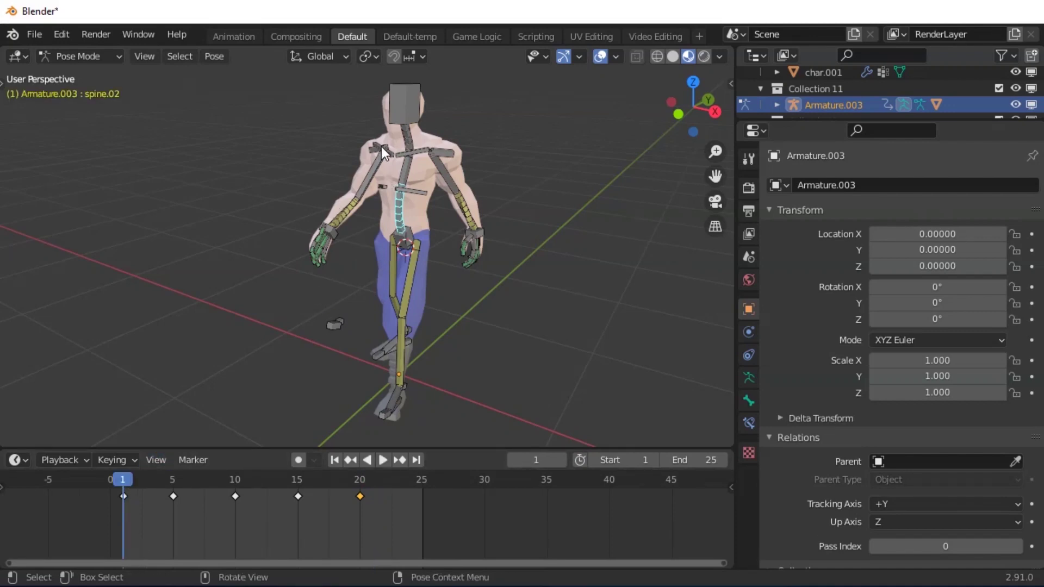
click(415, 153)
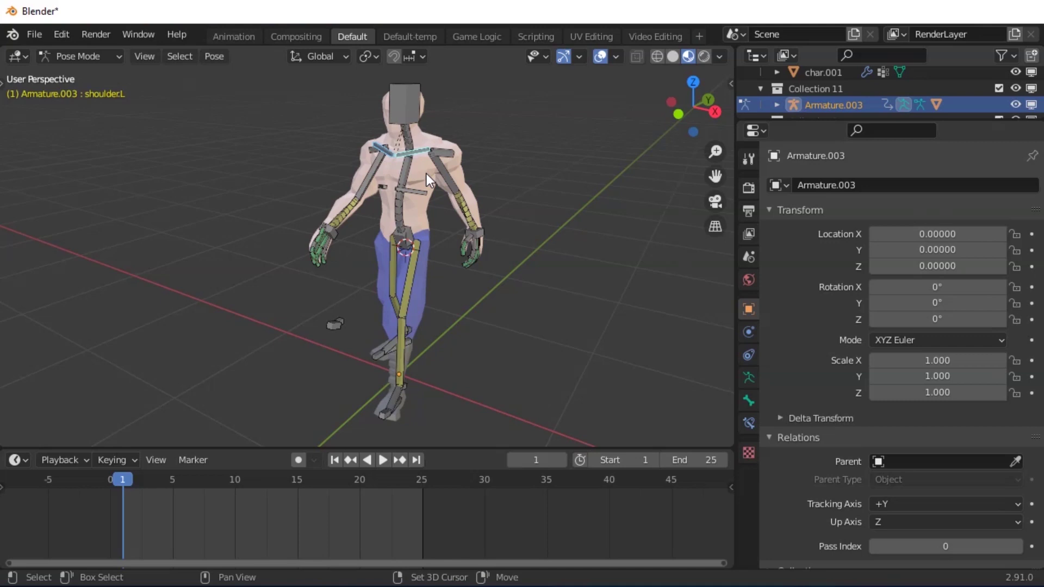
key(KP_1)
scroll(485, 299, up, 4)
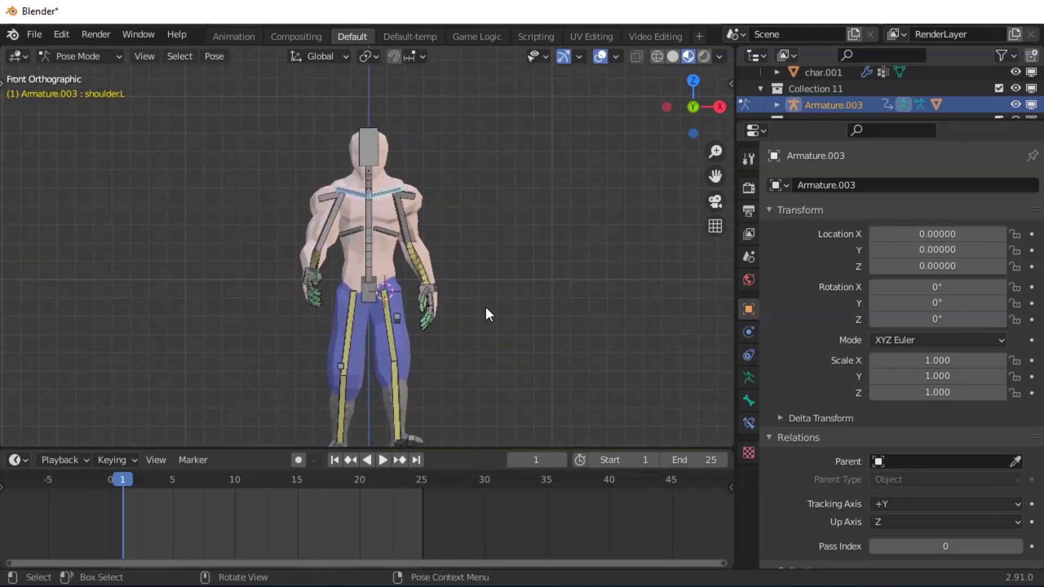
scroll(485, 326, up, 1)
shift+middle_drag(483, 345, 492, 257)
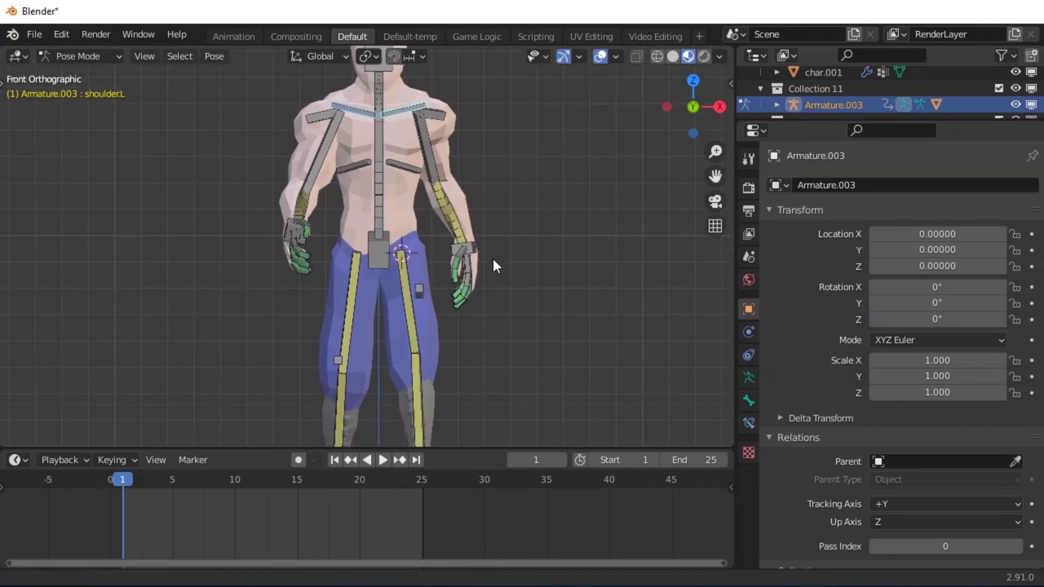
key(r)
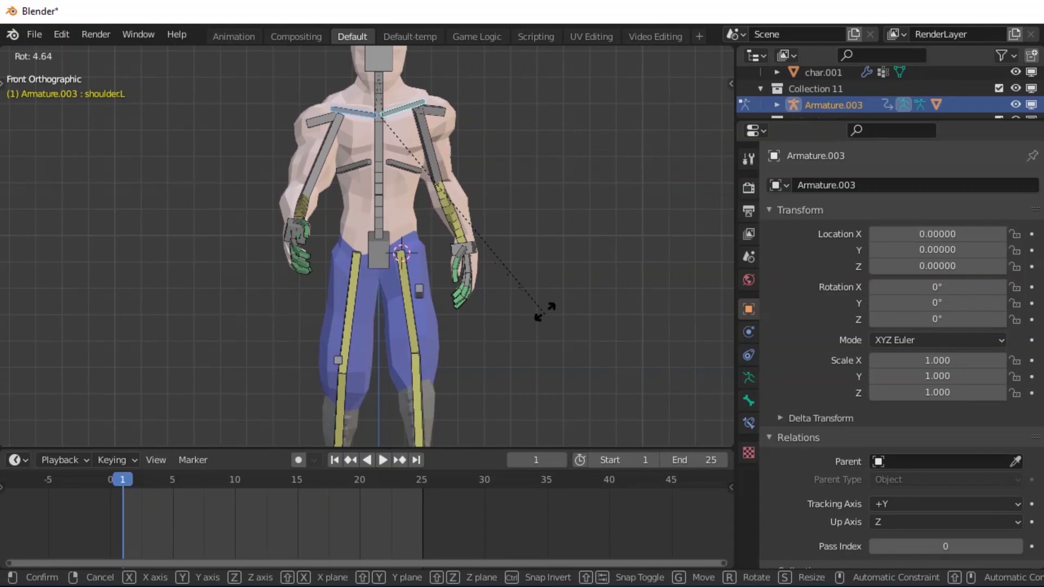
click(544, 305)
In top view, rotate both shoulder bones so the right shoulder swings forward and the left back, and keyframe them at frame 1
key(KP_7)
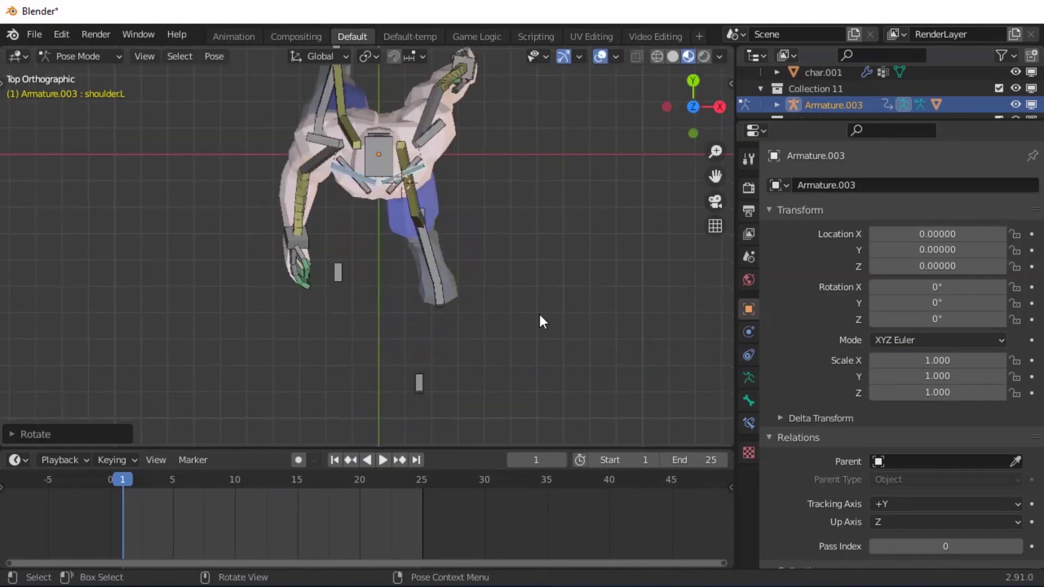
key(r)
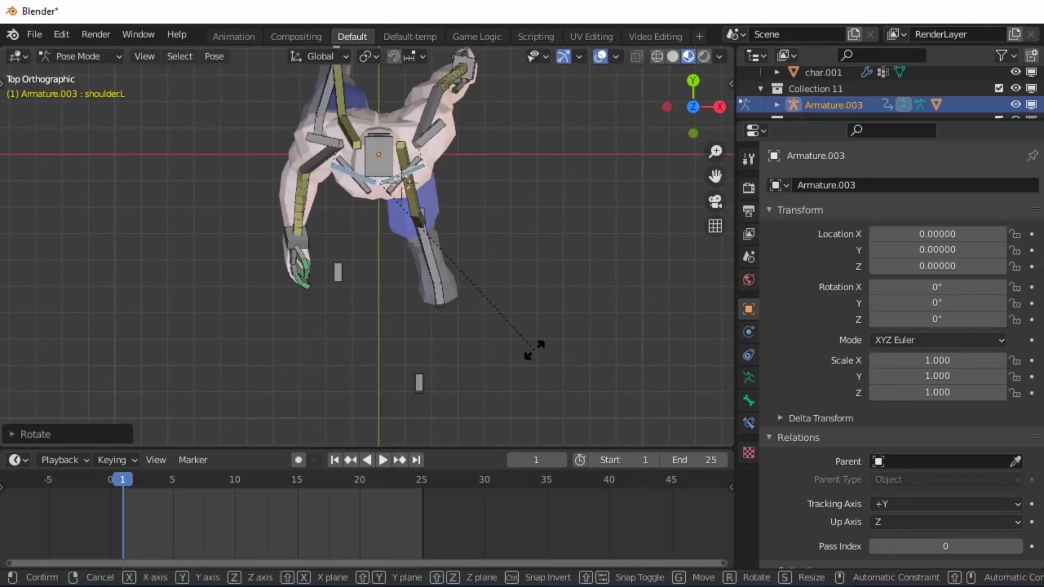
click(542, 299)
key(i)
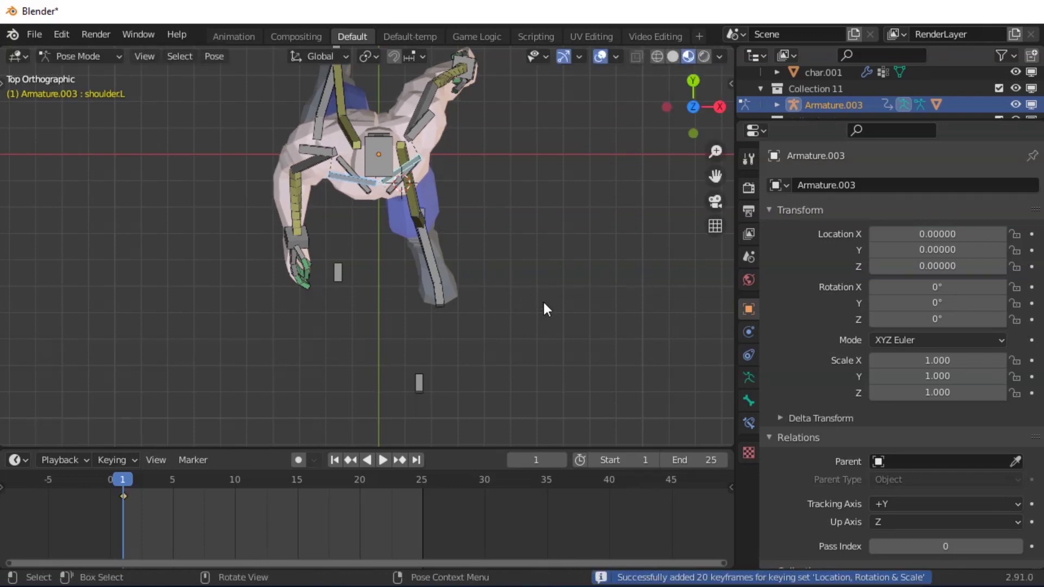
At frame 5, clear the rotation of both shoulder bones and insert a keyframe for them
click(173, 478)
middle_drag(458, 317, 441, 276)
key(alt+r)
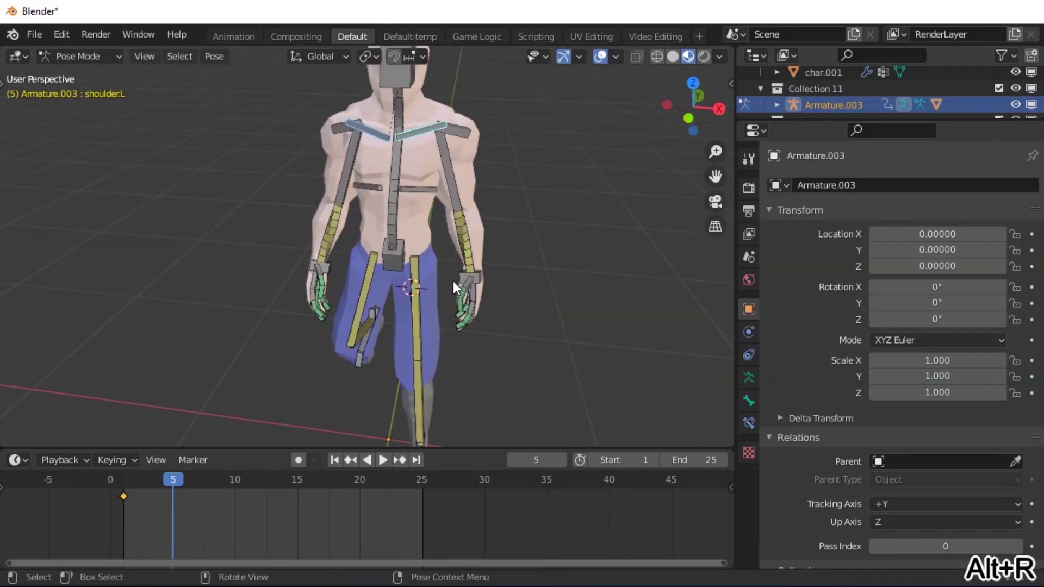
key(i)
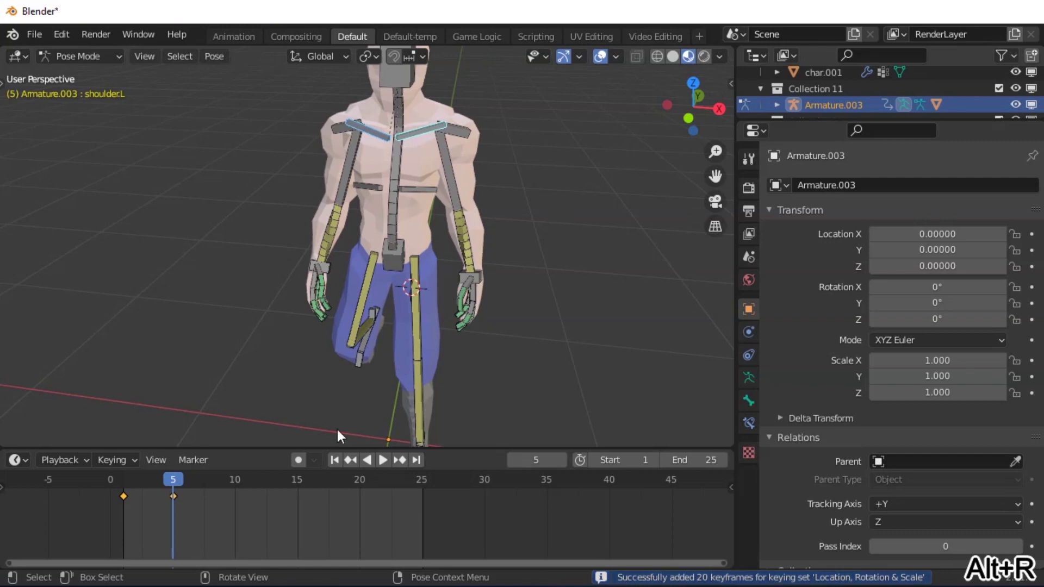
At frame 10, rotate both shoulder bones about -7° in front view, lowering the left shoulder and raising the right
click(234, 481)
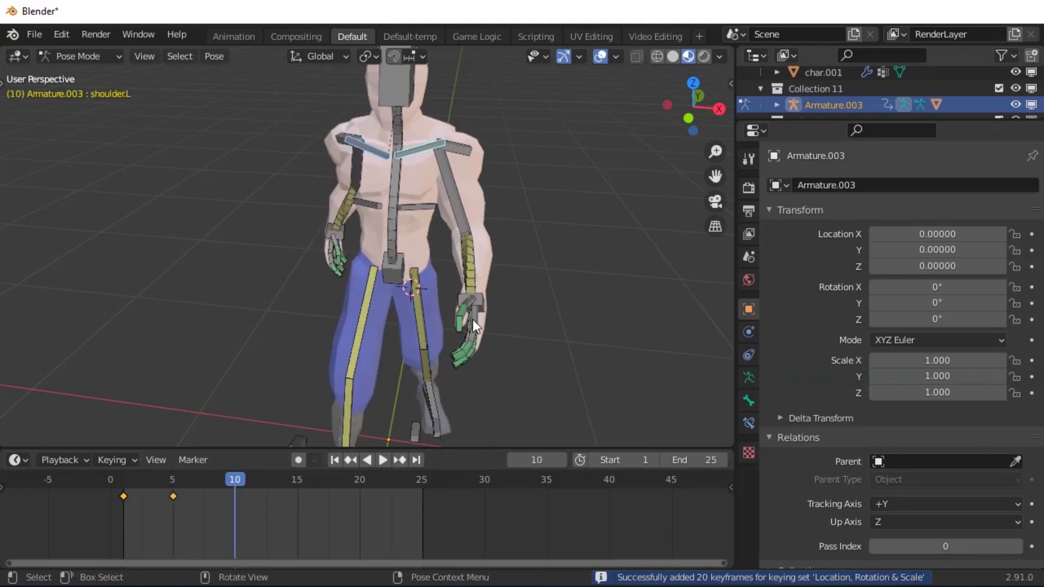
key(KP_1)
key(r)
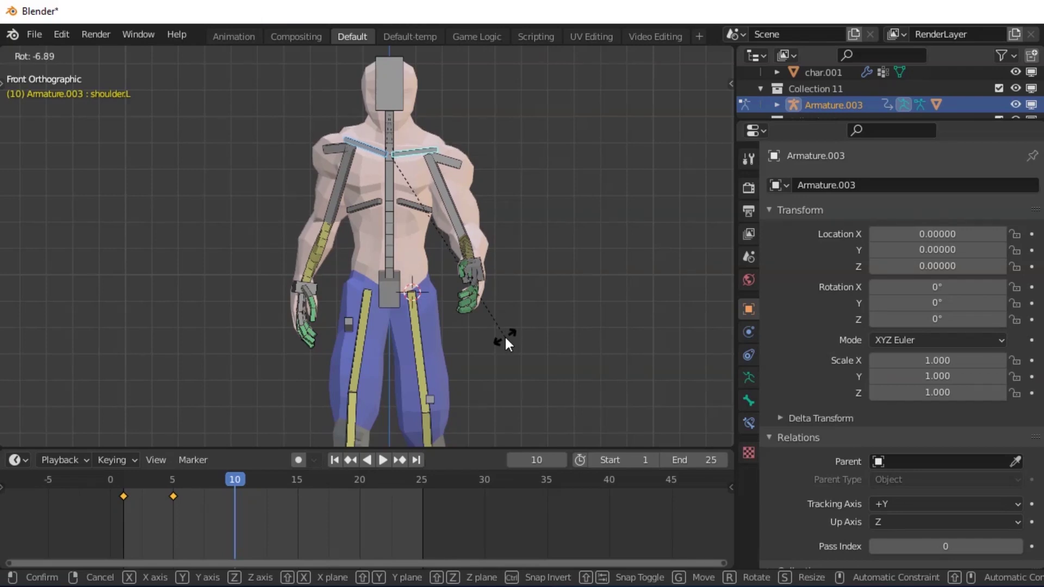
click(505, 335)
middle_drag(504, 335, 509, 345)
In top view, rotate both shoulder bones so the left shoulder swings forward and the right back, and keyframe them at frame 10
key(KP_7)
key(r)
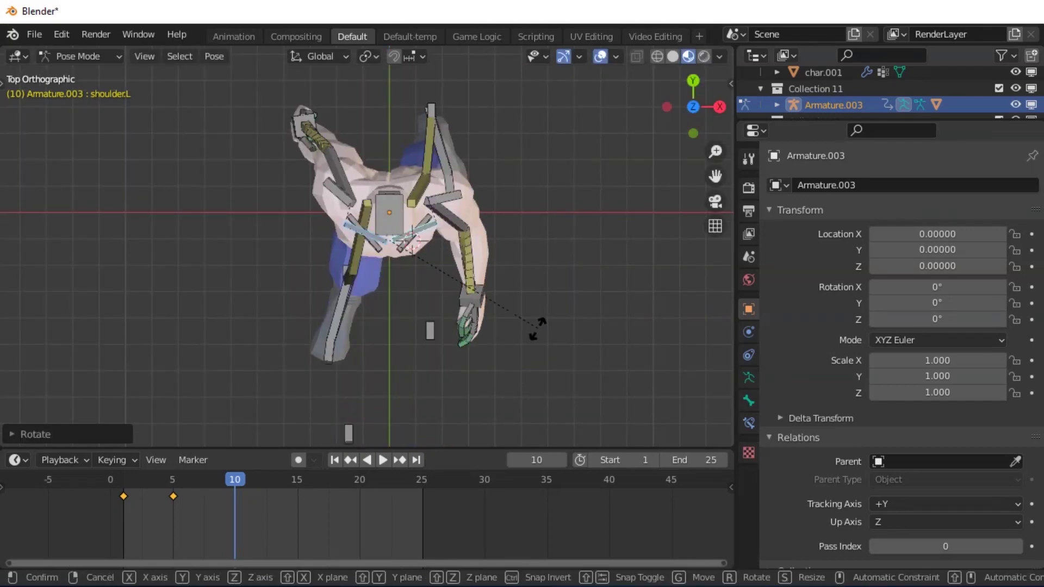
click(527, 359)
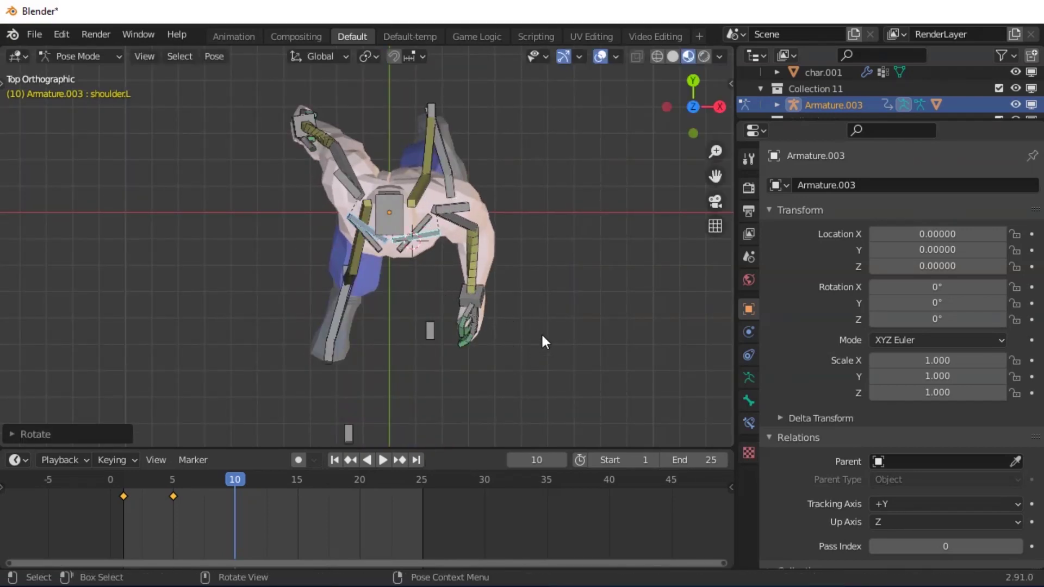
key(i)
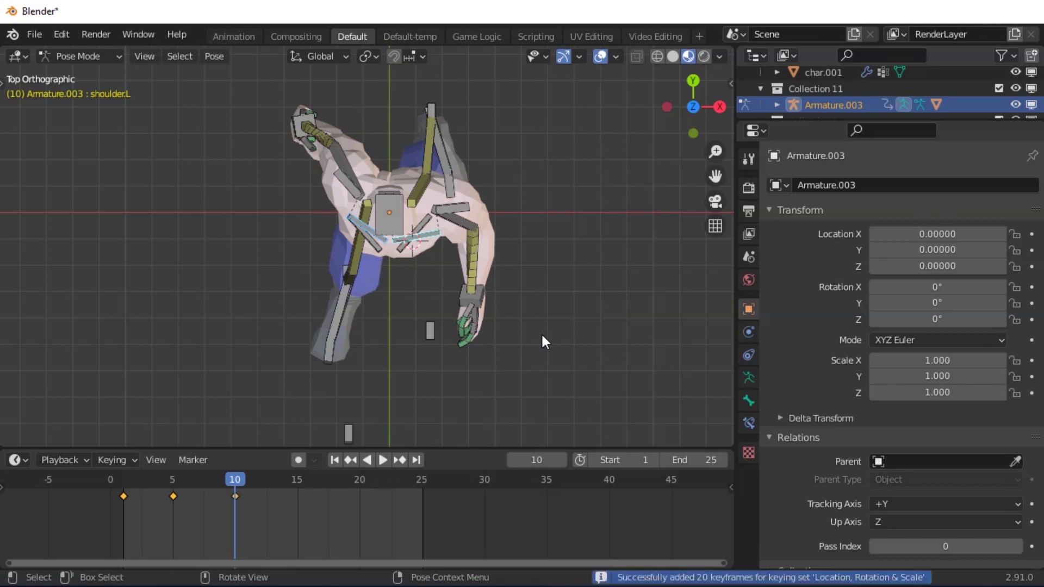
Duplicate the shoulder bones' frame 5 keyframe to frame 15 and their frame 1 keyframe to frame 20
click(174, 492)
key(shift+d)
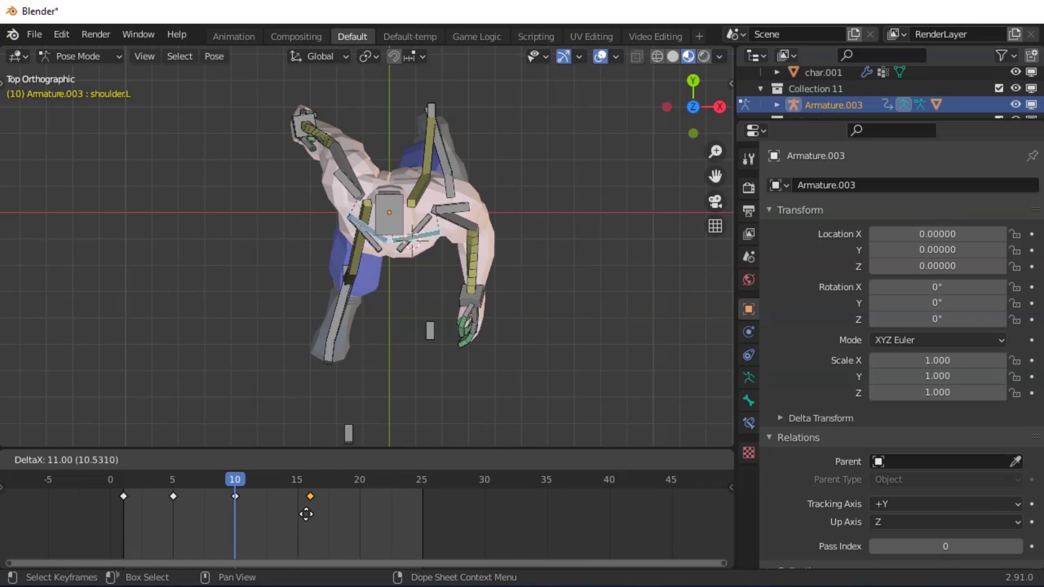
click(303, 521)
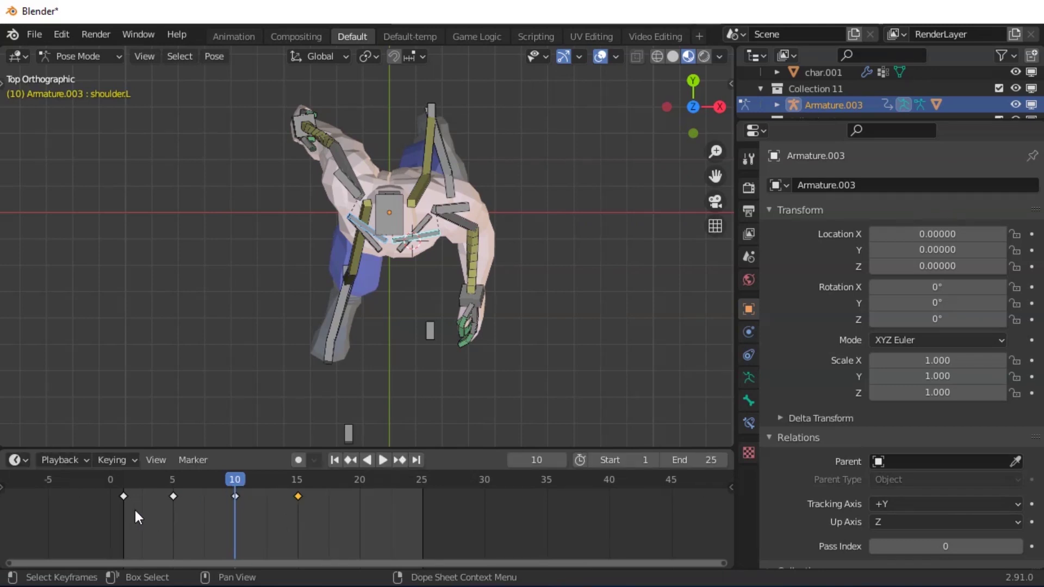
click(125, 497)
key(shift+d)
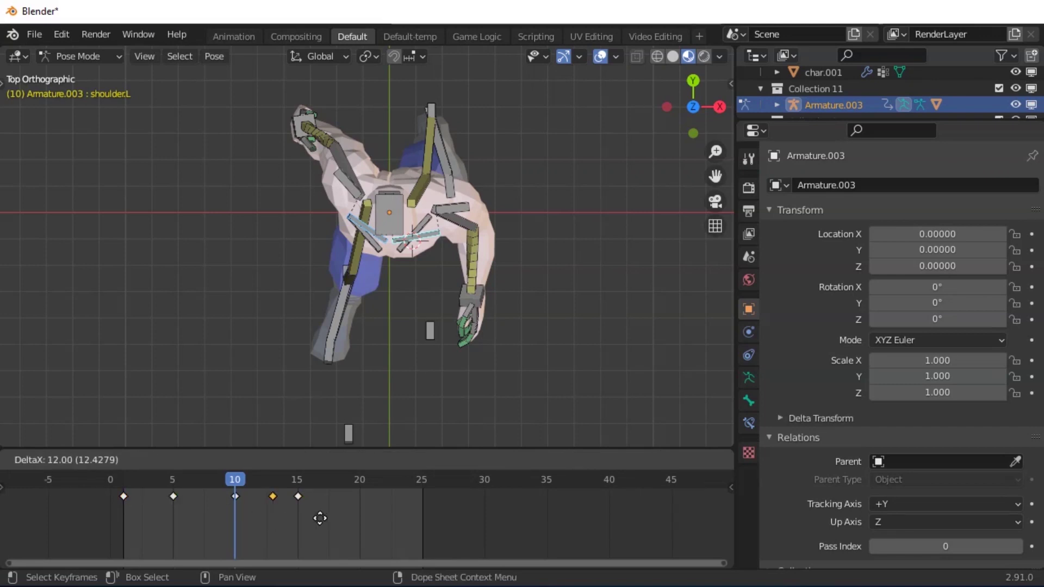
click(360, 521)
Play the walk animation from frame 1 and check the shoulder motion from the front and side
middle_drag(426, 361, 394, 269)
scroll(415, 273, down, 2)
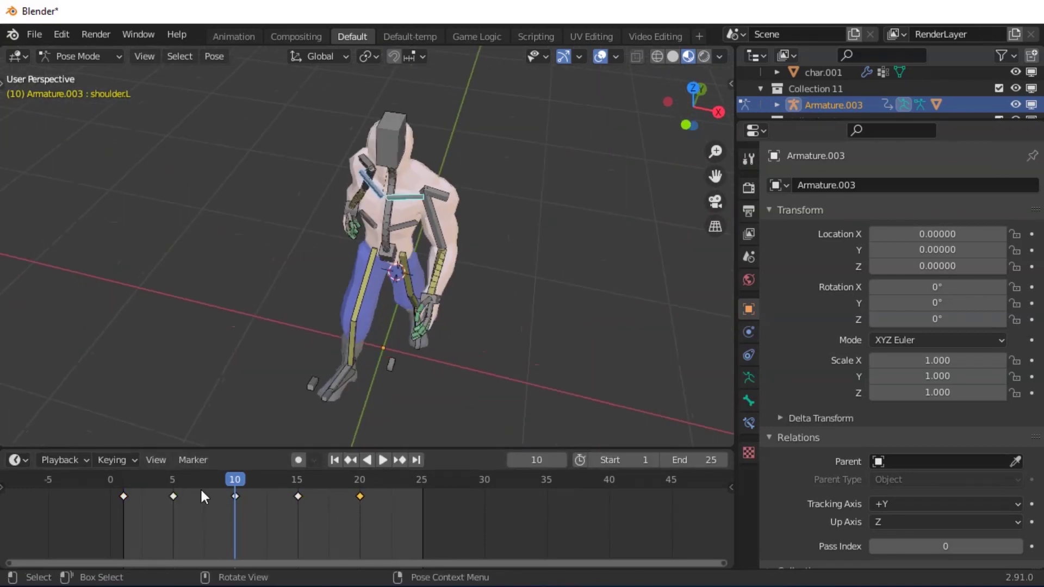
click(129, 482)
key(space)
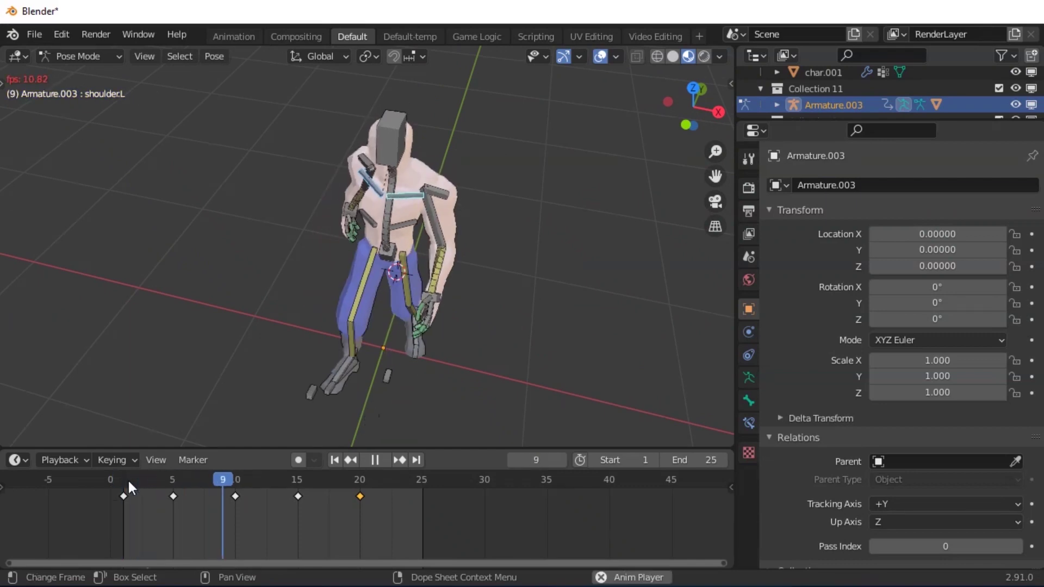
middle_drag(351, 369, 262, 317)
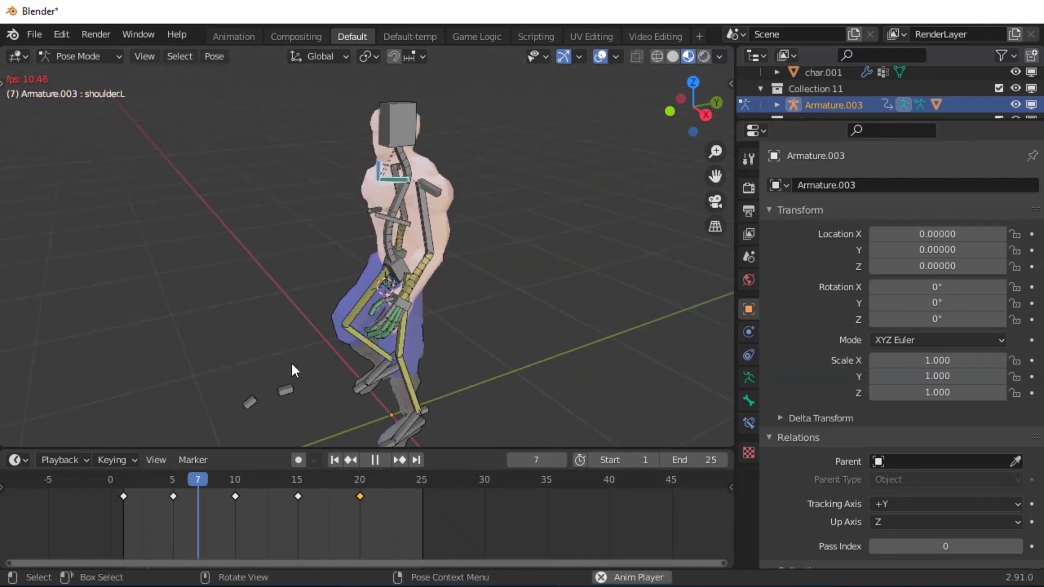
middle_drag(426, 330, 422, 319)
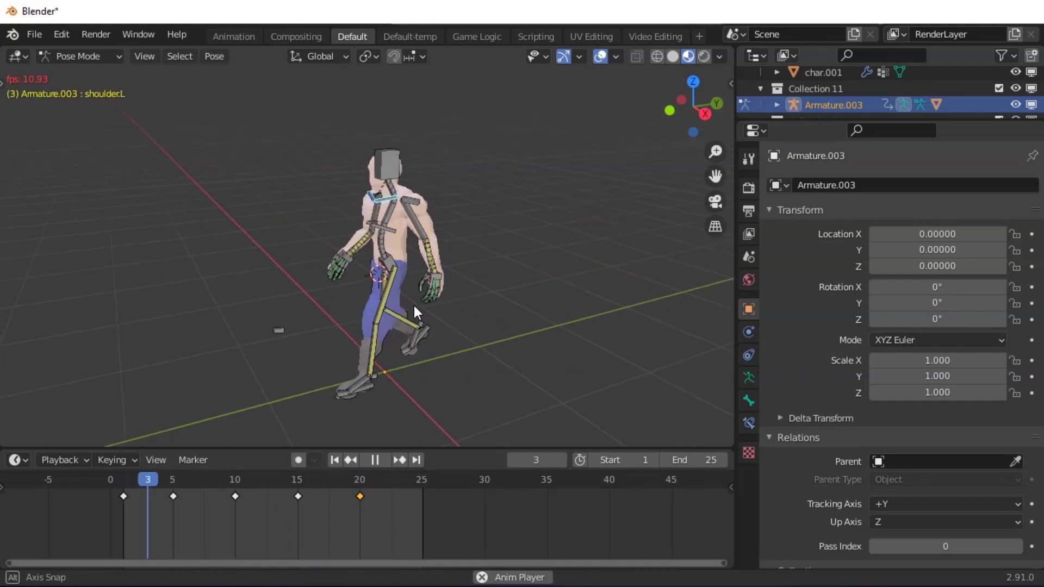
key(space)
Set the animation's end frame to 19 and play the shortened loop to check it
drag(711, 459, 682, 460)
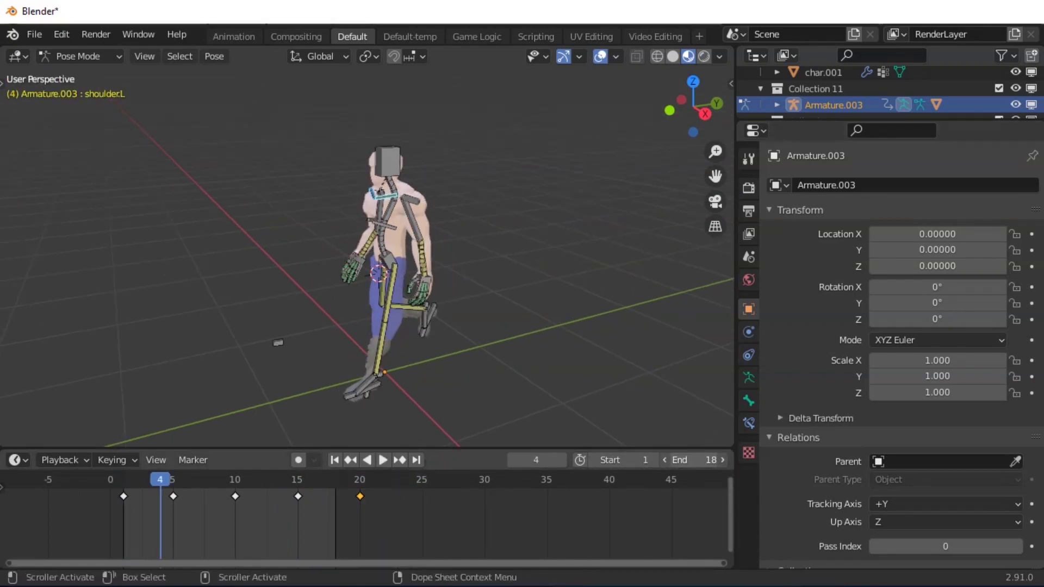
click(722, 460)
key(space)
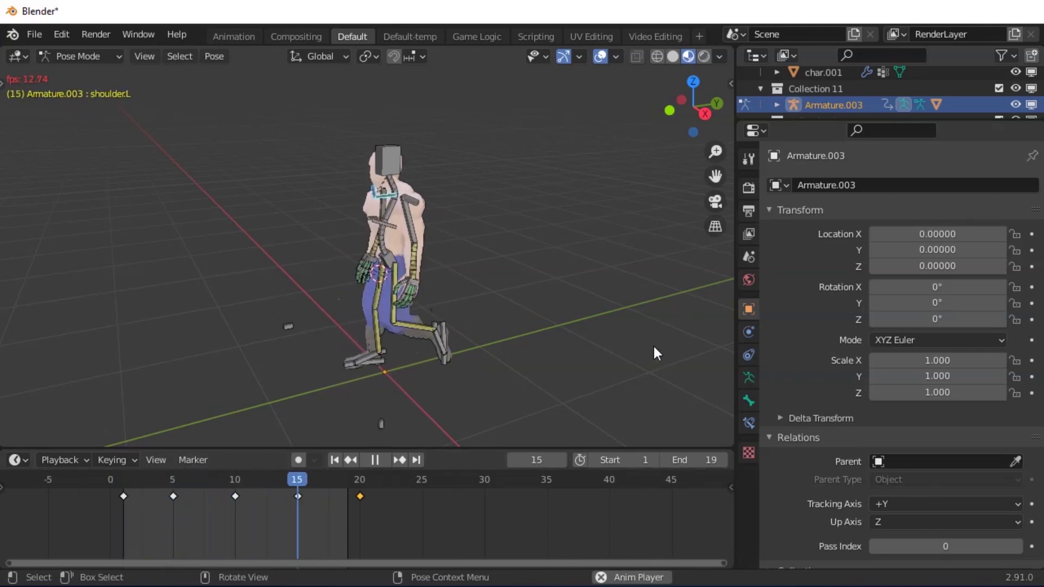
mouse_move(606, 326)
middle_down()
mouse_move(567, 297)
mouse_move(648, 325)
mouse_move(550, 339)
mouse_move(616, 345)
middle_up()
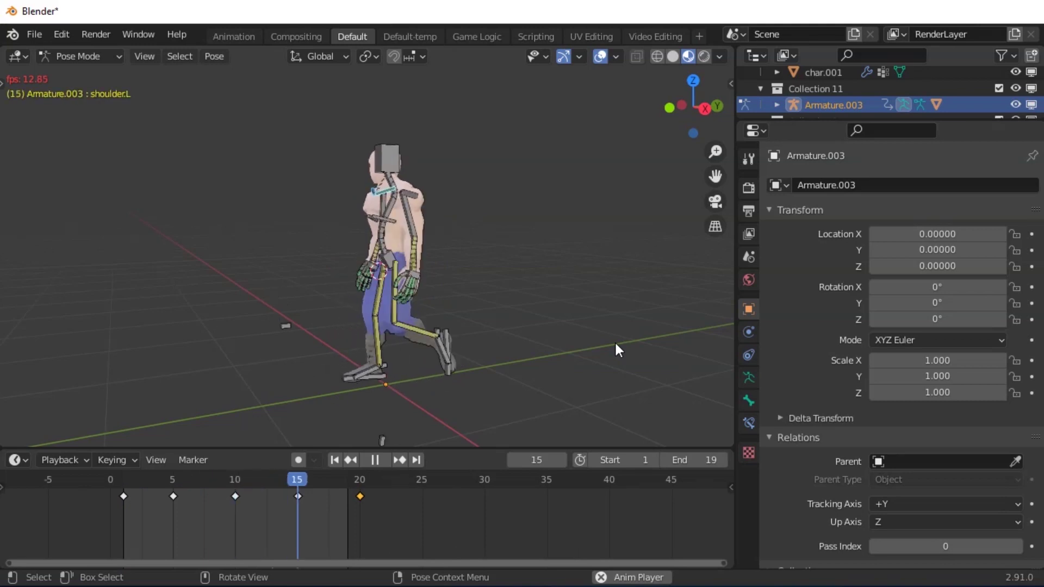
key(space)
In right view, select the right heel bone and move its frame 4 keyframe to frame 5
key(KP_3)
shift+middle_drag(420, 383, 431, 320)
scroll(432, 321, up, 1)
scroll(431, 321, up, 1)
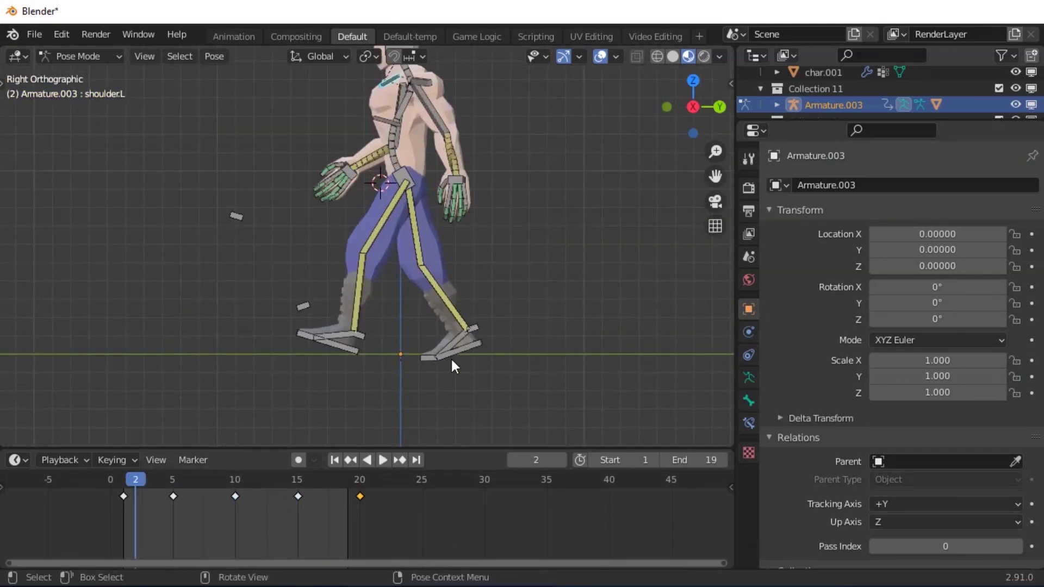
click(452, 360)
scroll(214, 504, up, 1)
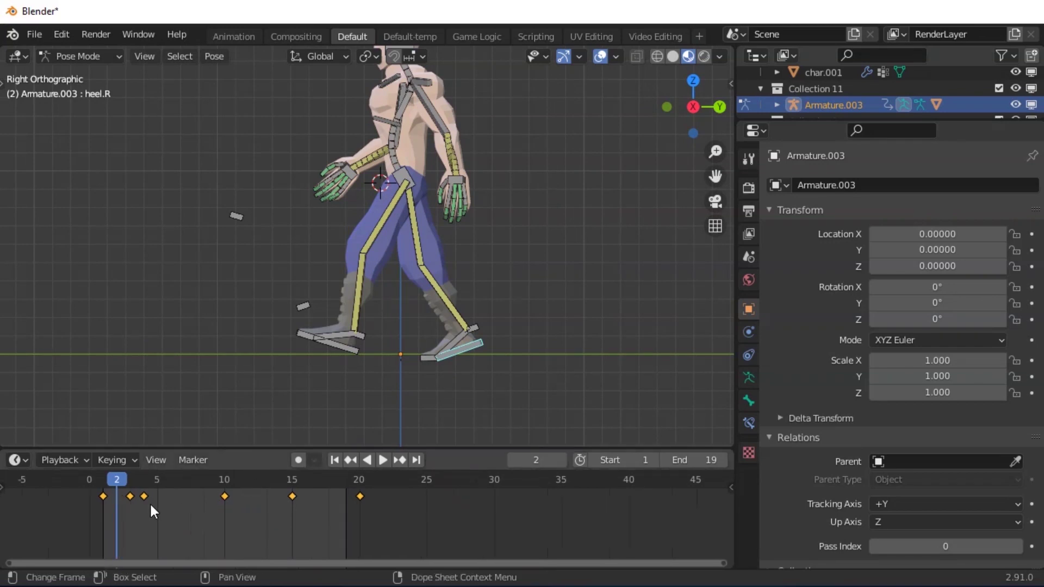
scroll(201, 538, up, 1)
click(168, 497)
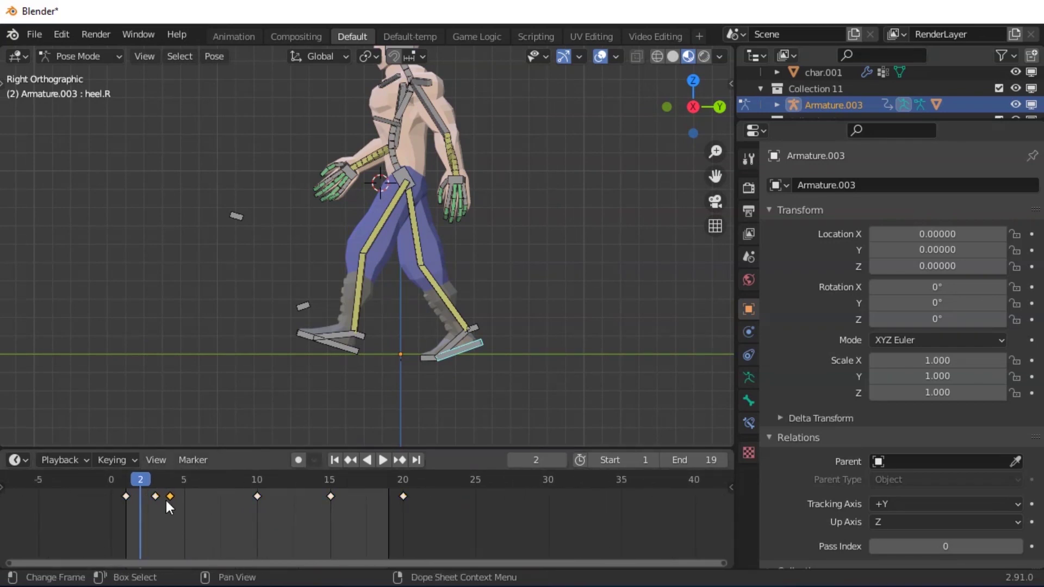
key(g)
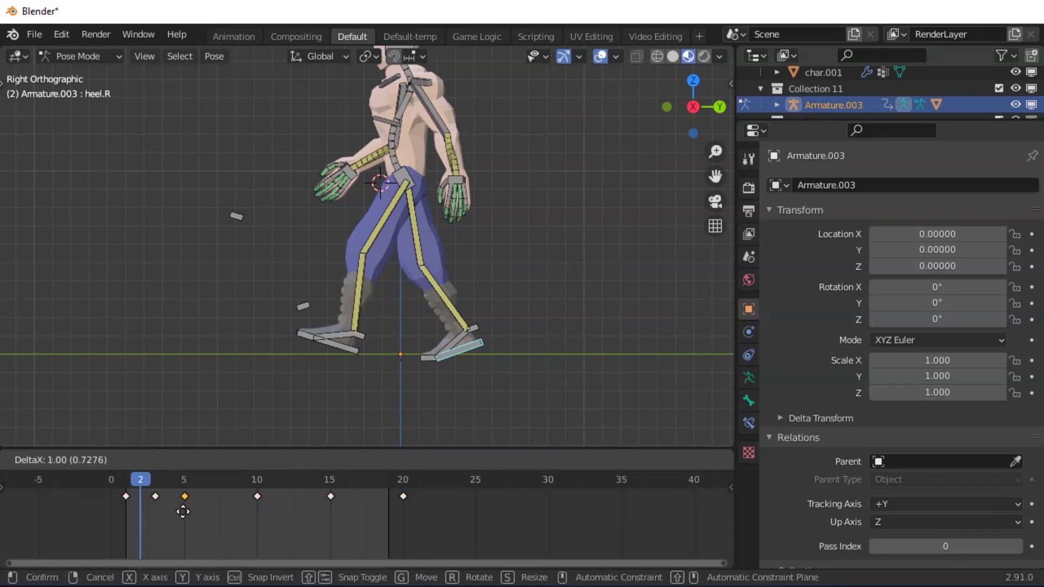
click(185, 510)
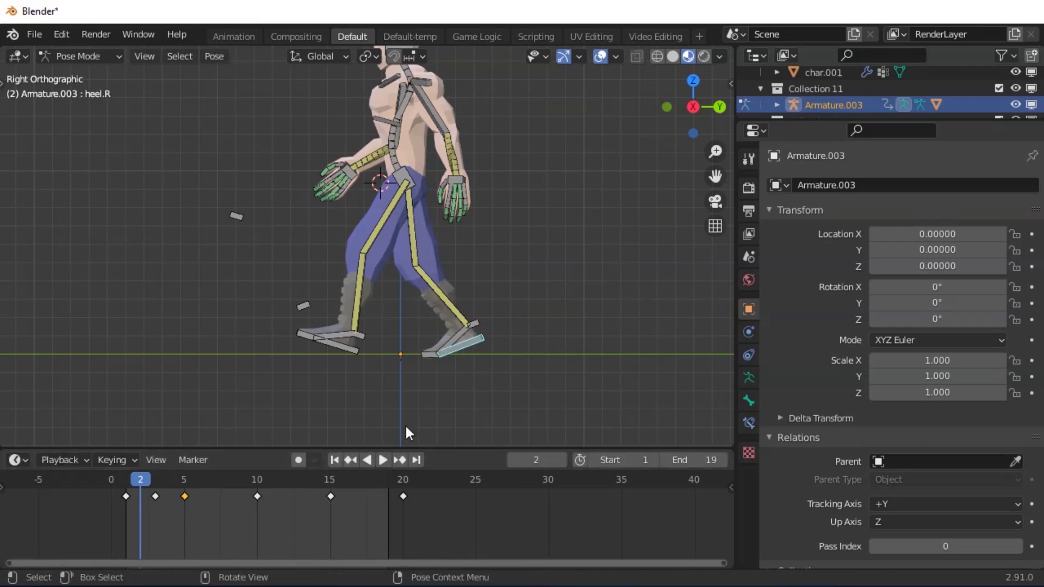
Play the walk cycle and examine the heel timing and overall motion from several angles
key(space)
key(space)
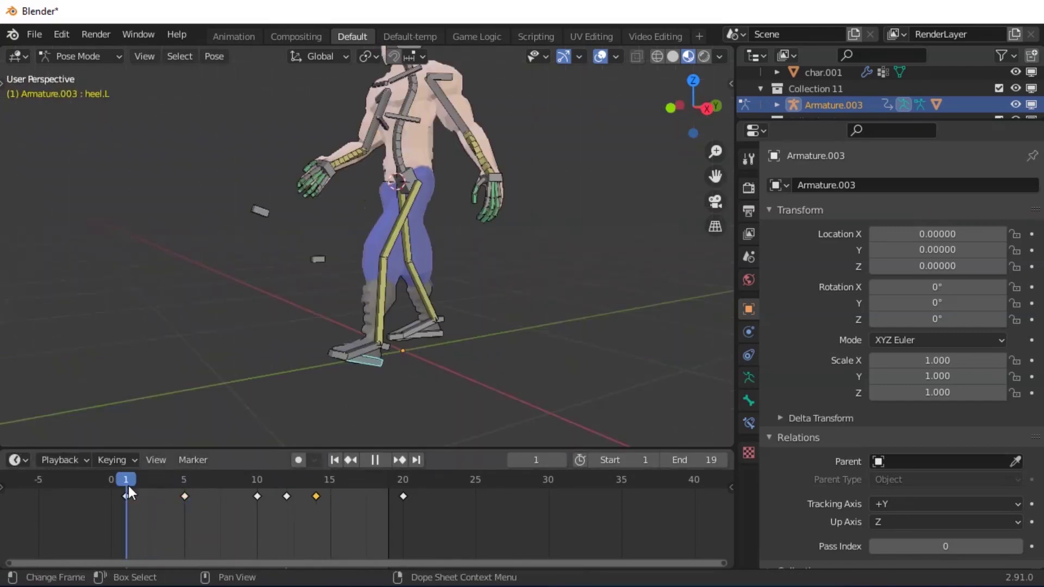
key(space)
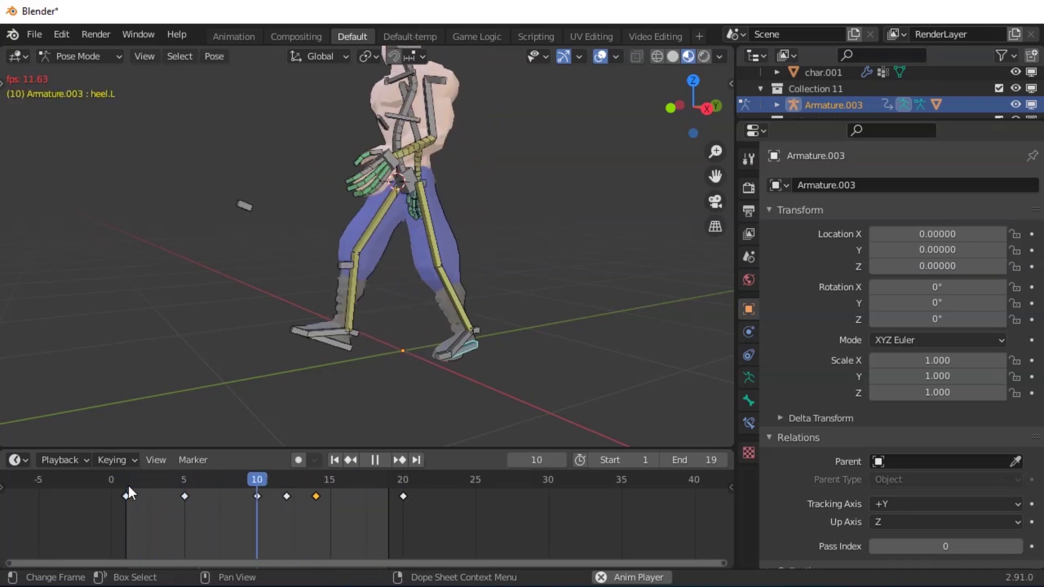
scroll(391, 389, down, 4)
scroll(428, 405, up, 3)
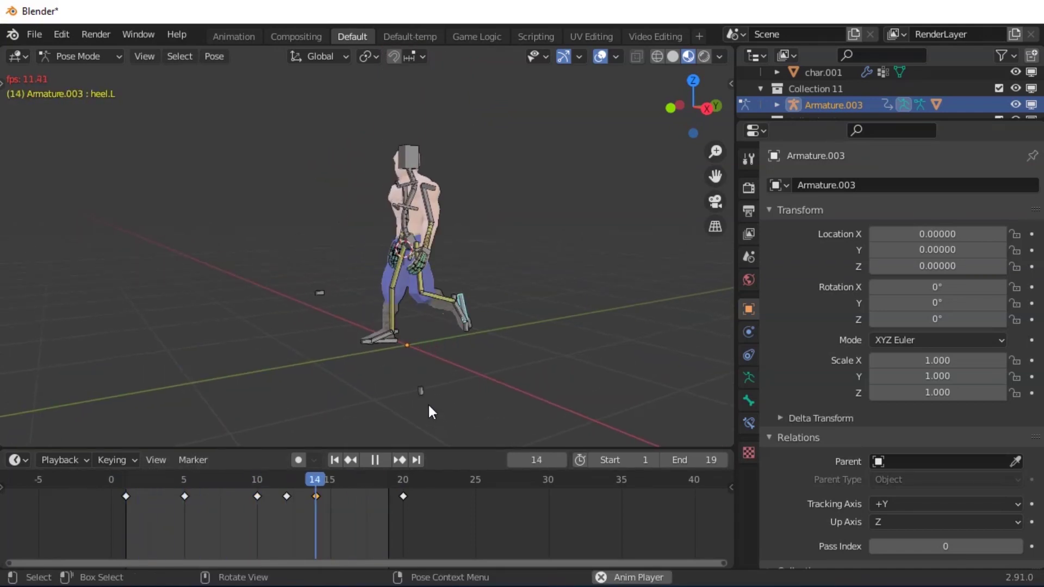
middle_drag(445, 417, 474, 416)
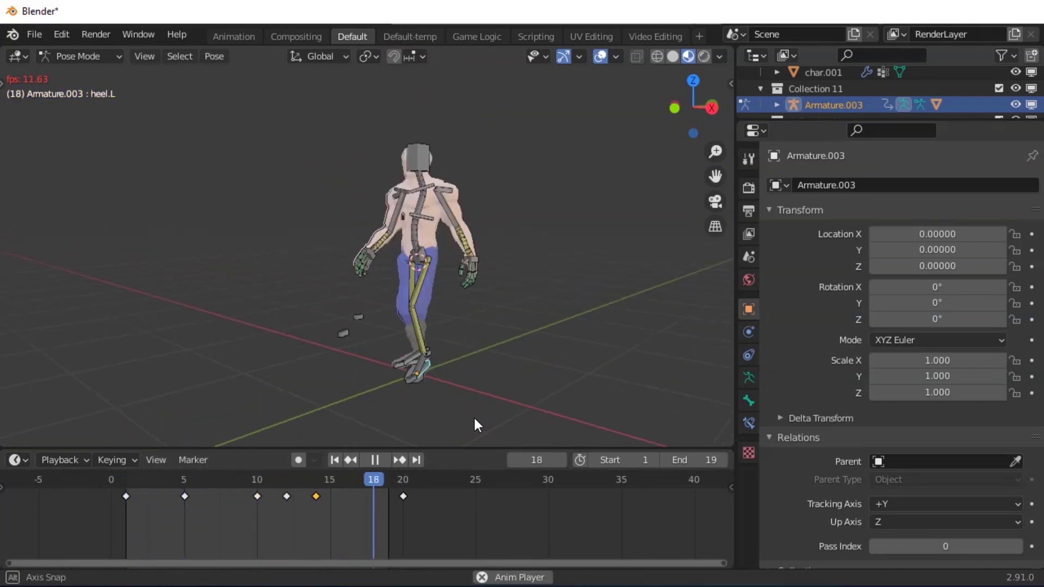